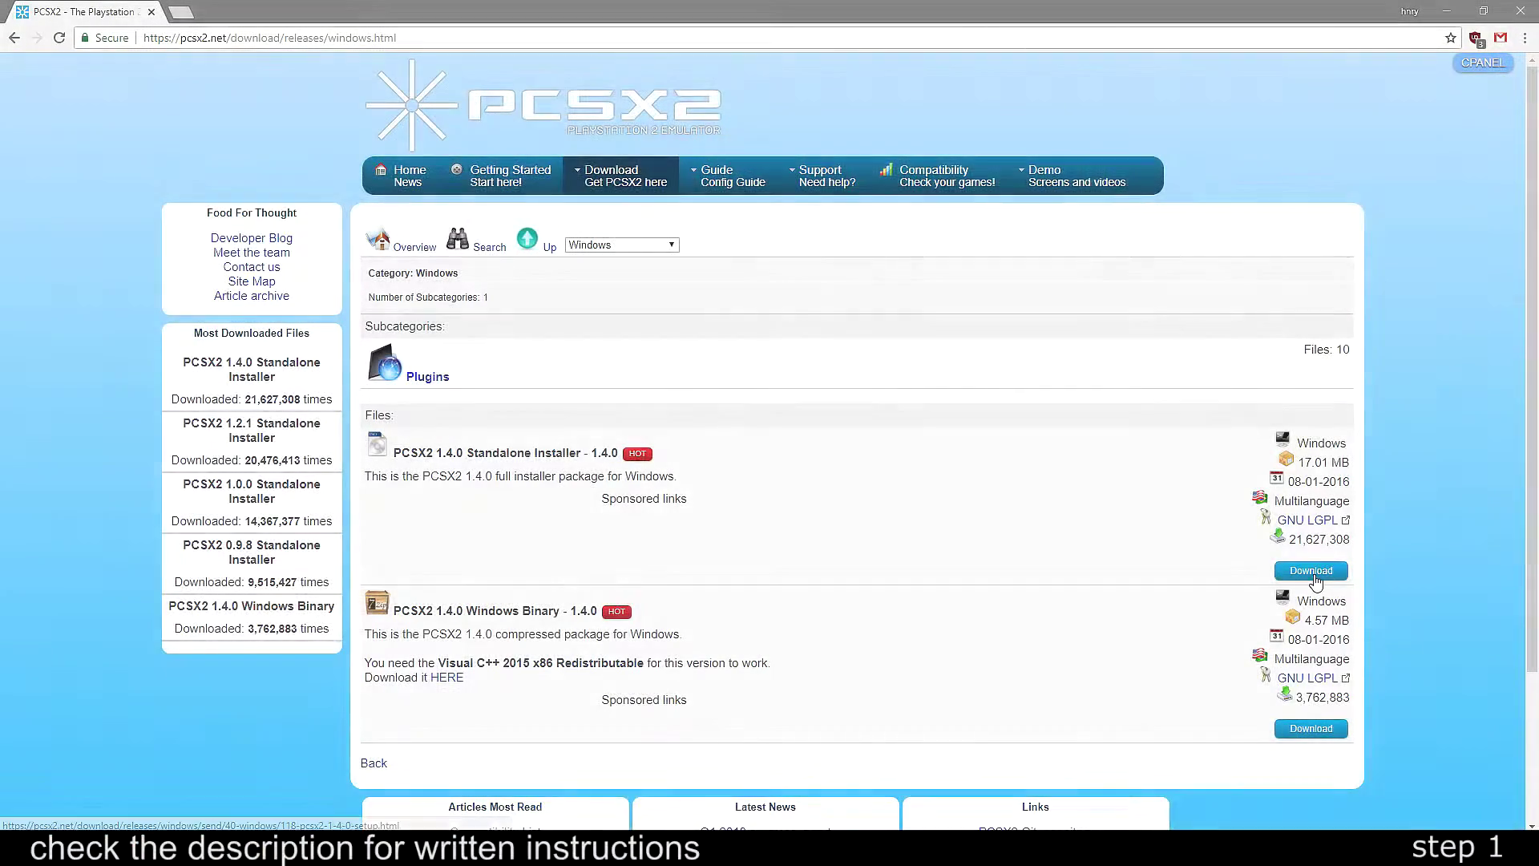
- Download the PCSX2 1.4.0 standalone installer and install it with default components and location
{"action": "left_click", "coordinate": [1311, 569]}
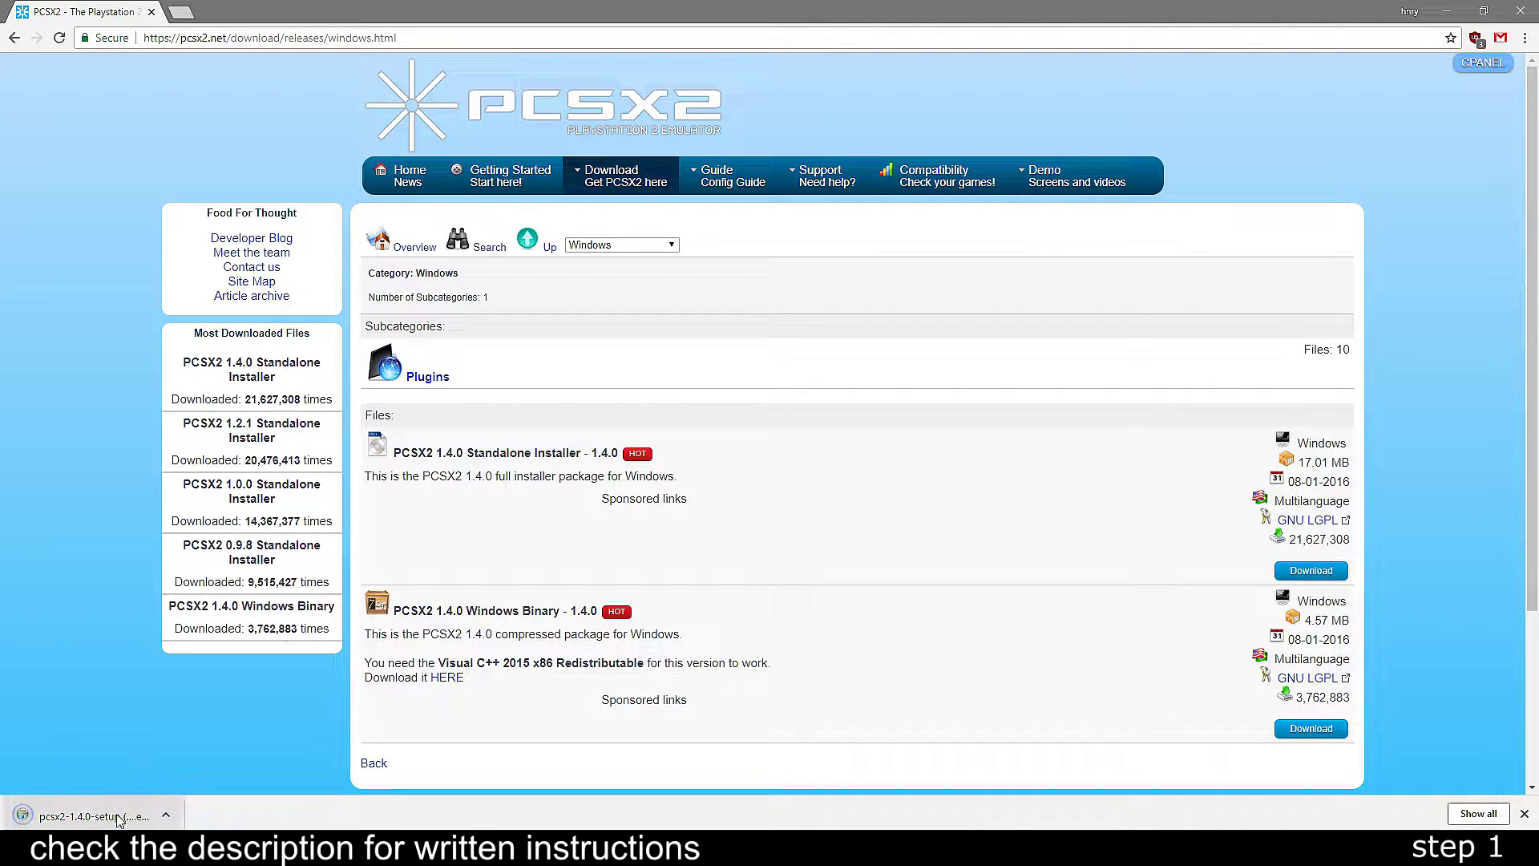
{"action": "left_click", "coordinate": [80, 814]}
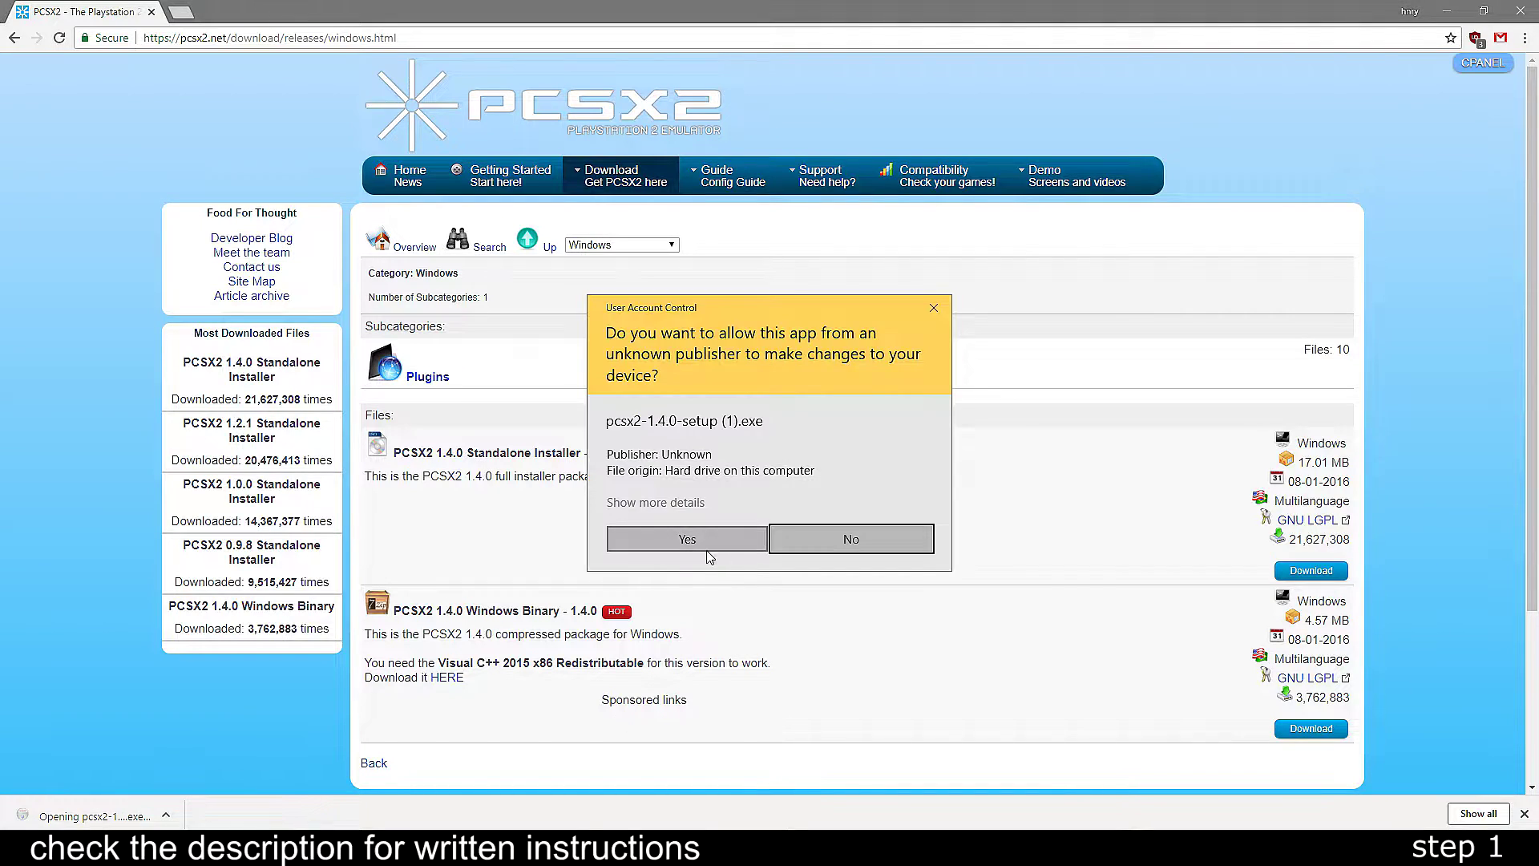
{"action": "left_click", "coordinate": [712, 552]}
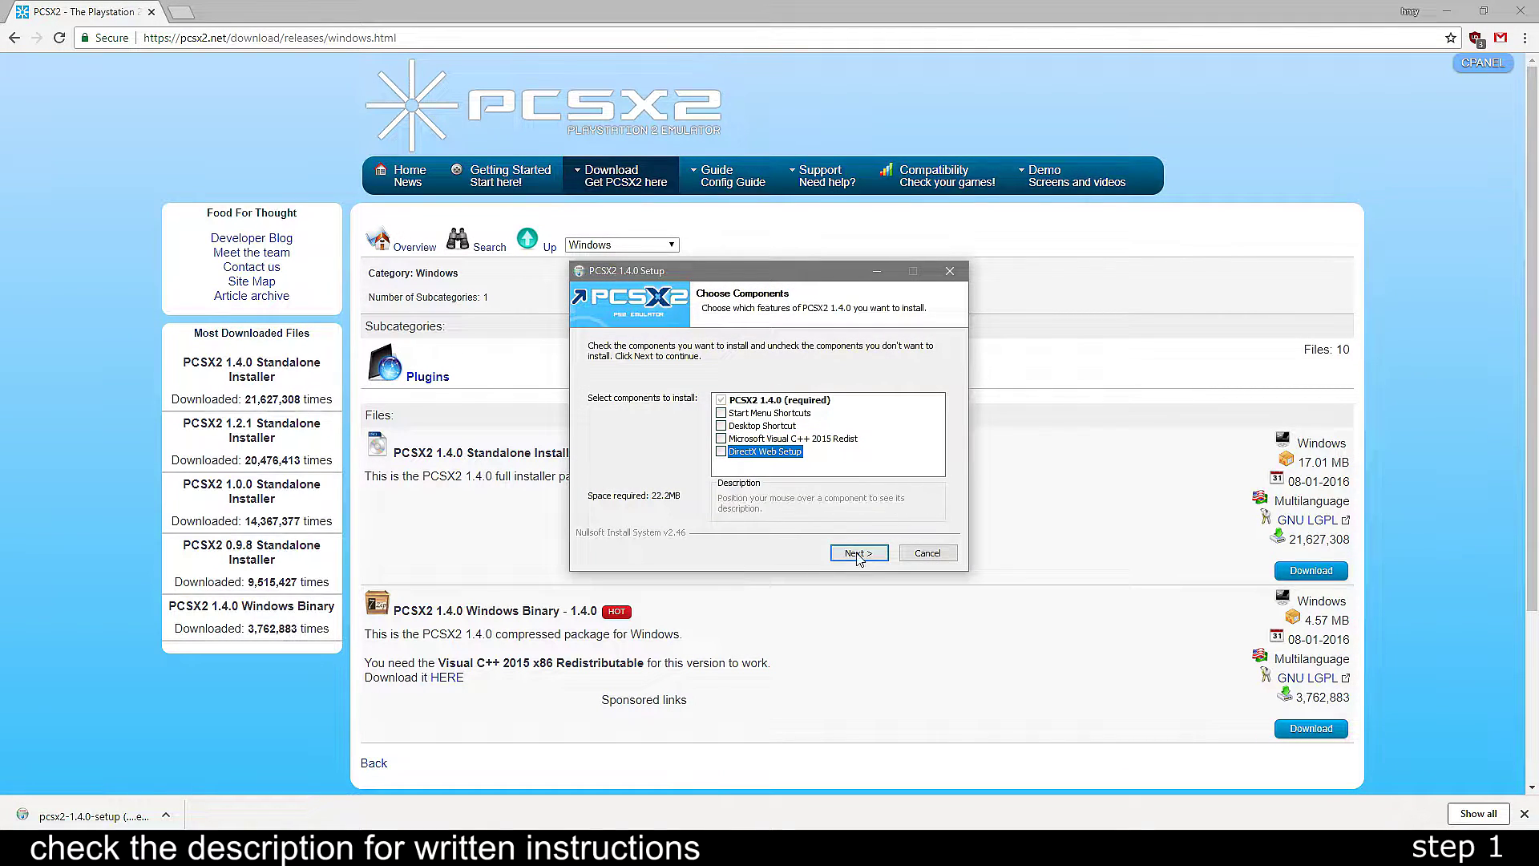
{"action": "left_click", "coordinate": [859, 552]}
{"action": "left_click", "coordinate": [858, 555]}
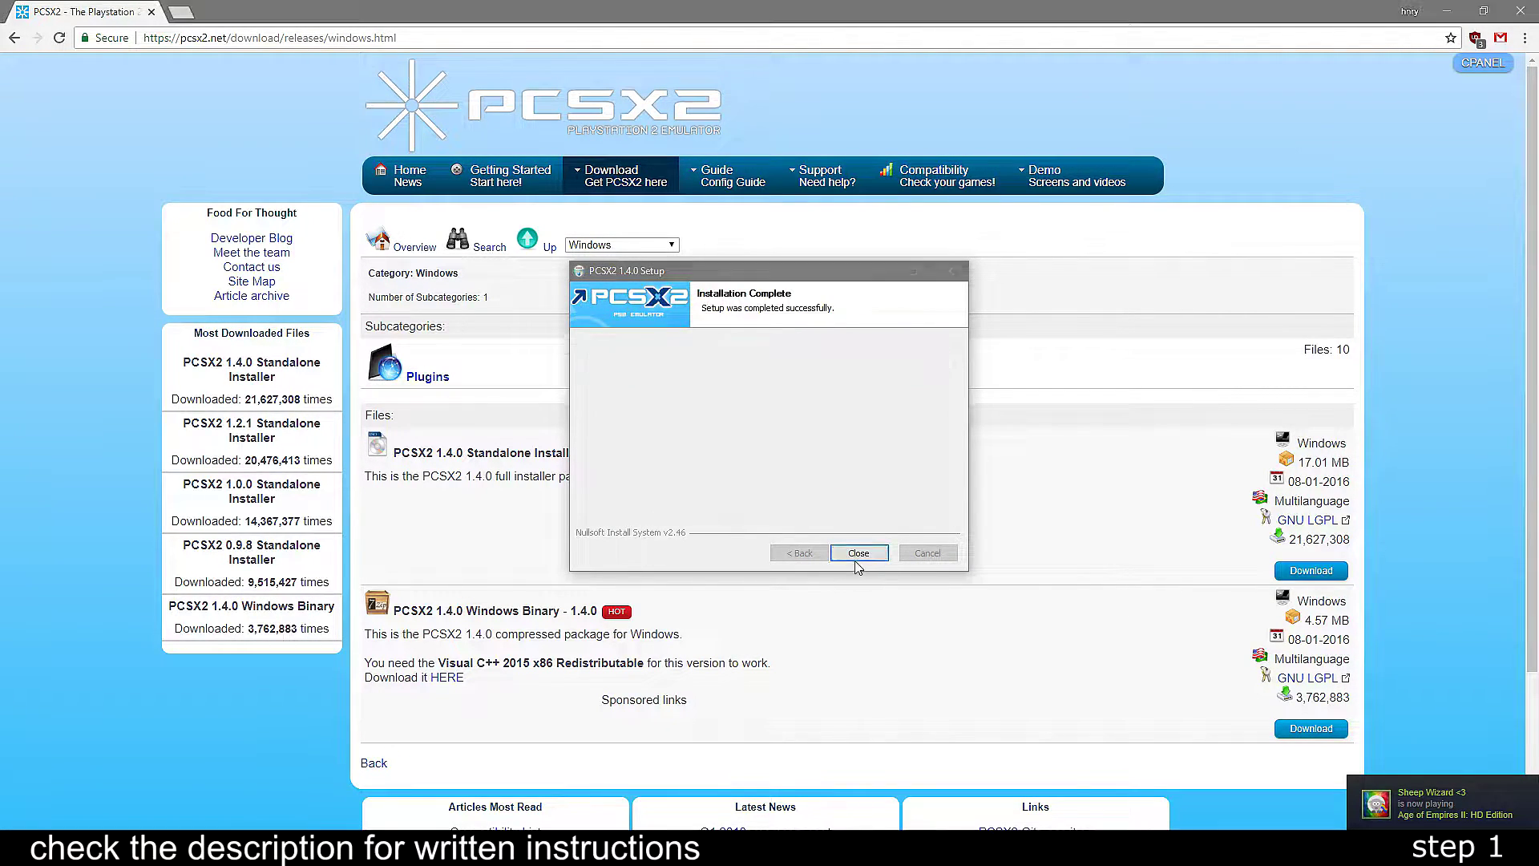
{"action": "left_click", "coordinate": [856, 553]}
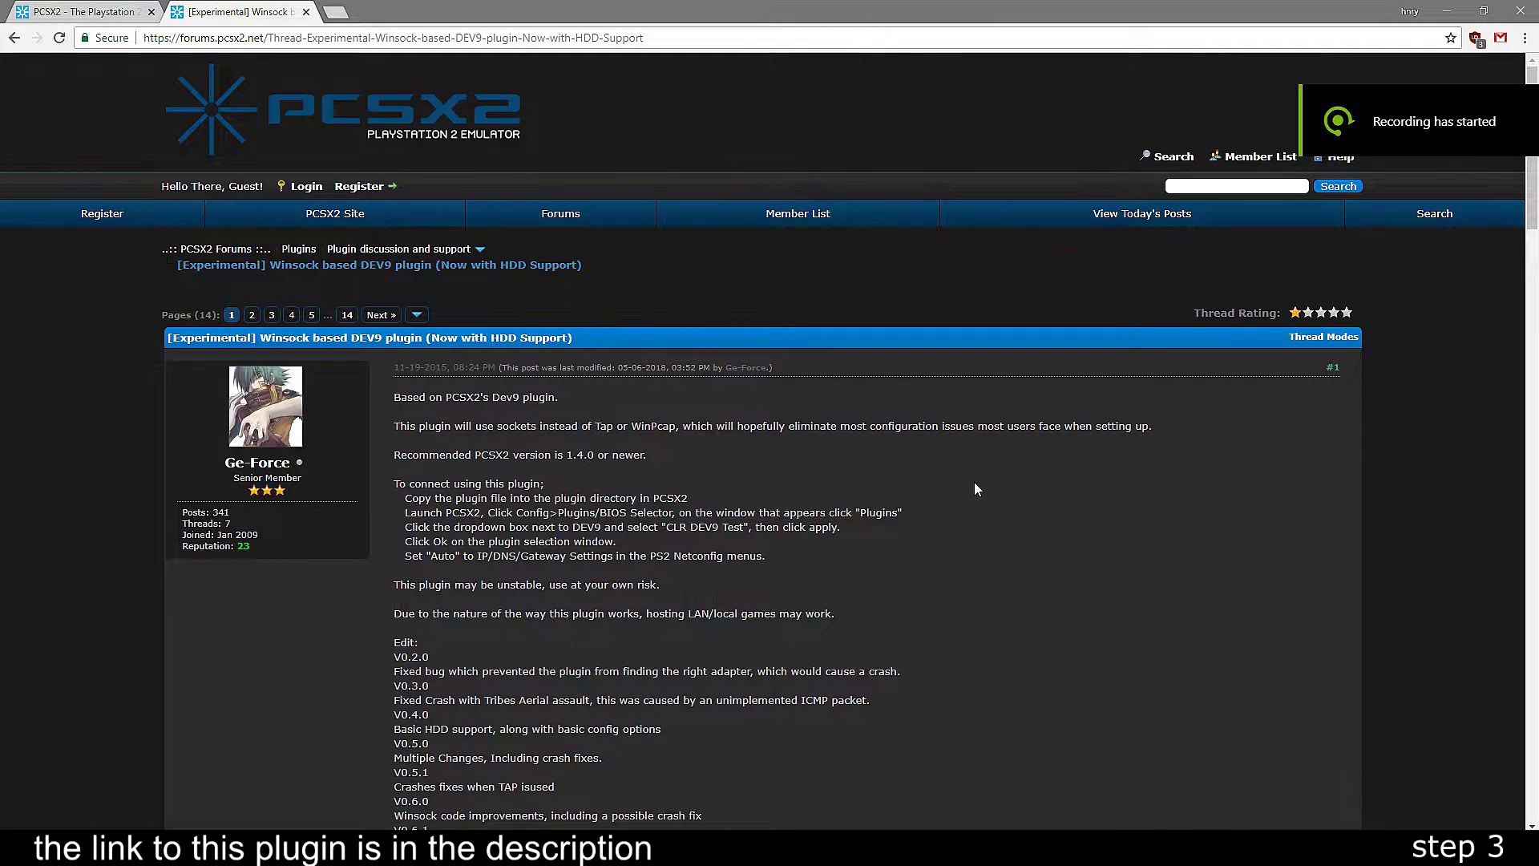
- Download the CLR_DEV9.7z plugin archive and open it in 7-Zip
{"action": "scroll", "coordinate": [1130, 347], "scroll_direction": "down", "scroll_amount": 7}
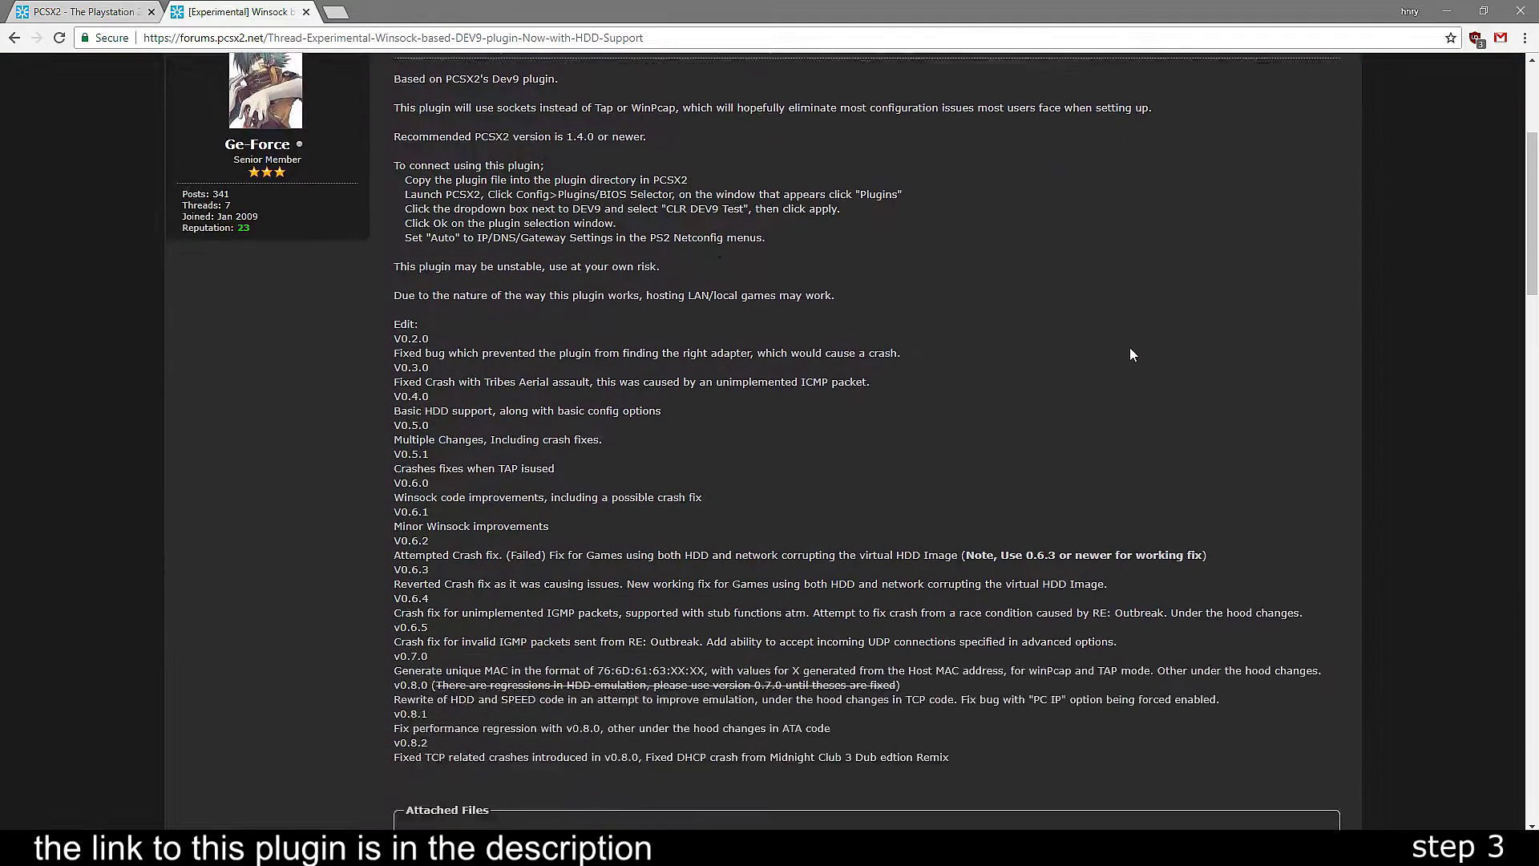
{"action": "left_click", "coordinate": [481, 607]}
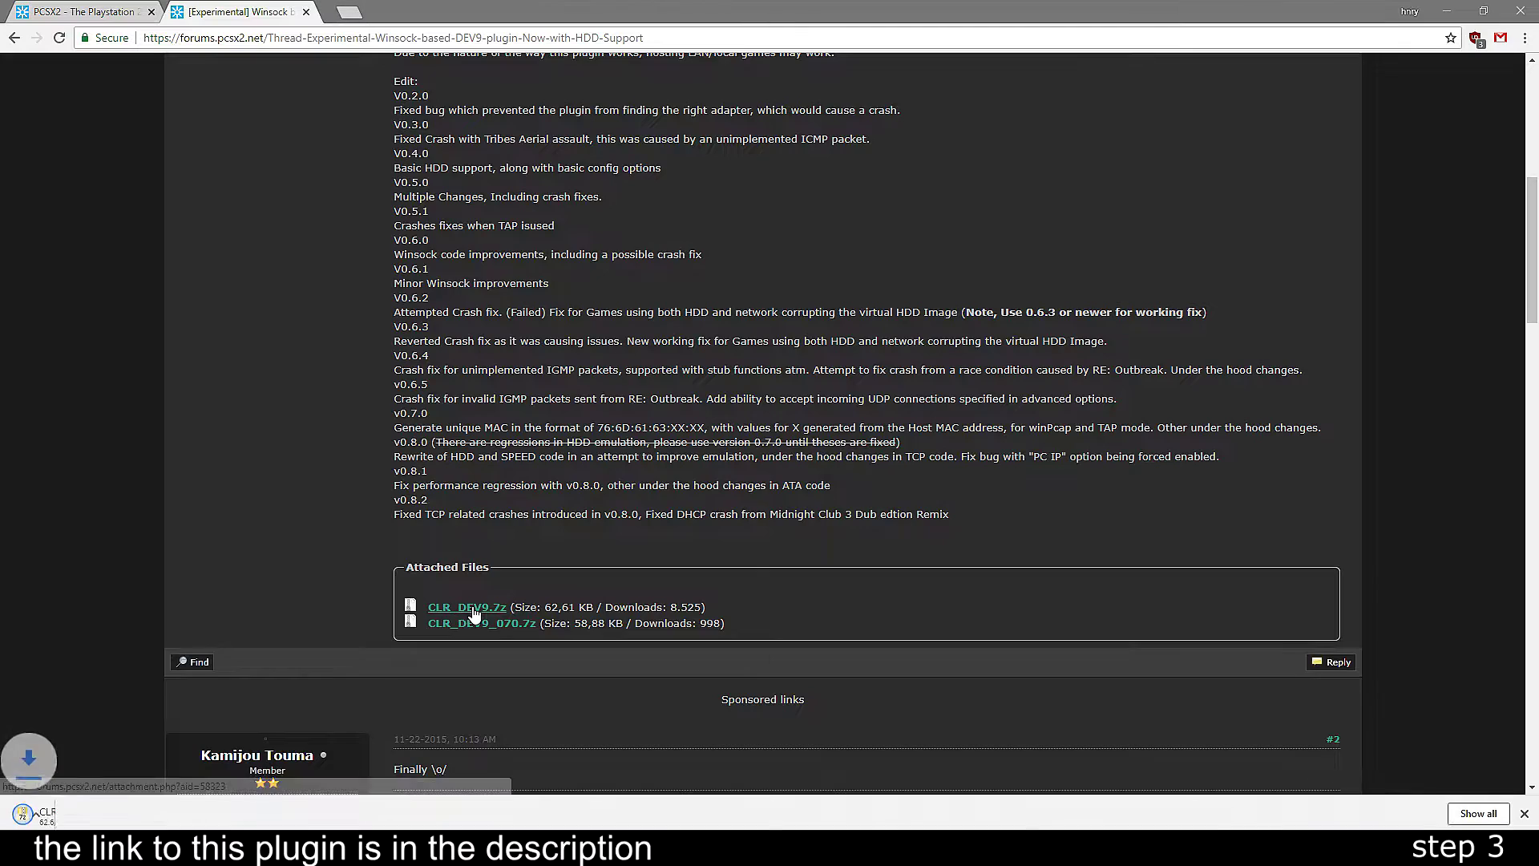
{"action": "left_click", "coordinate": [83, 827]}
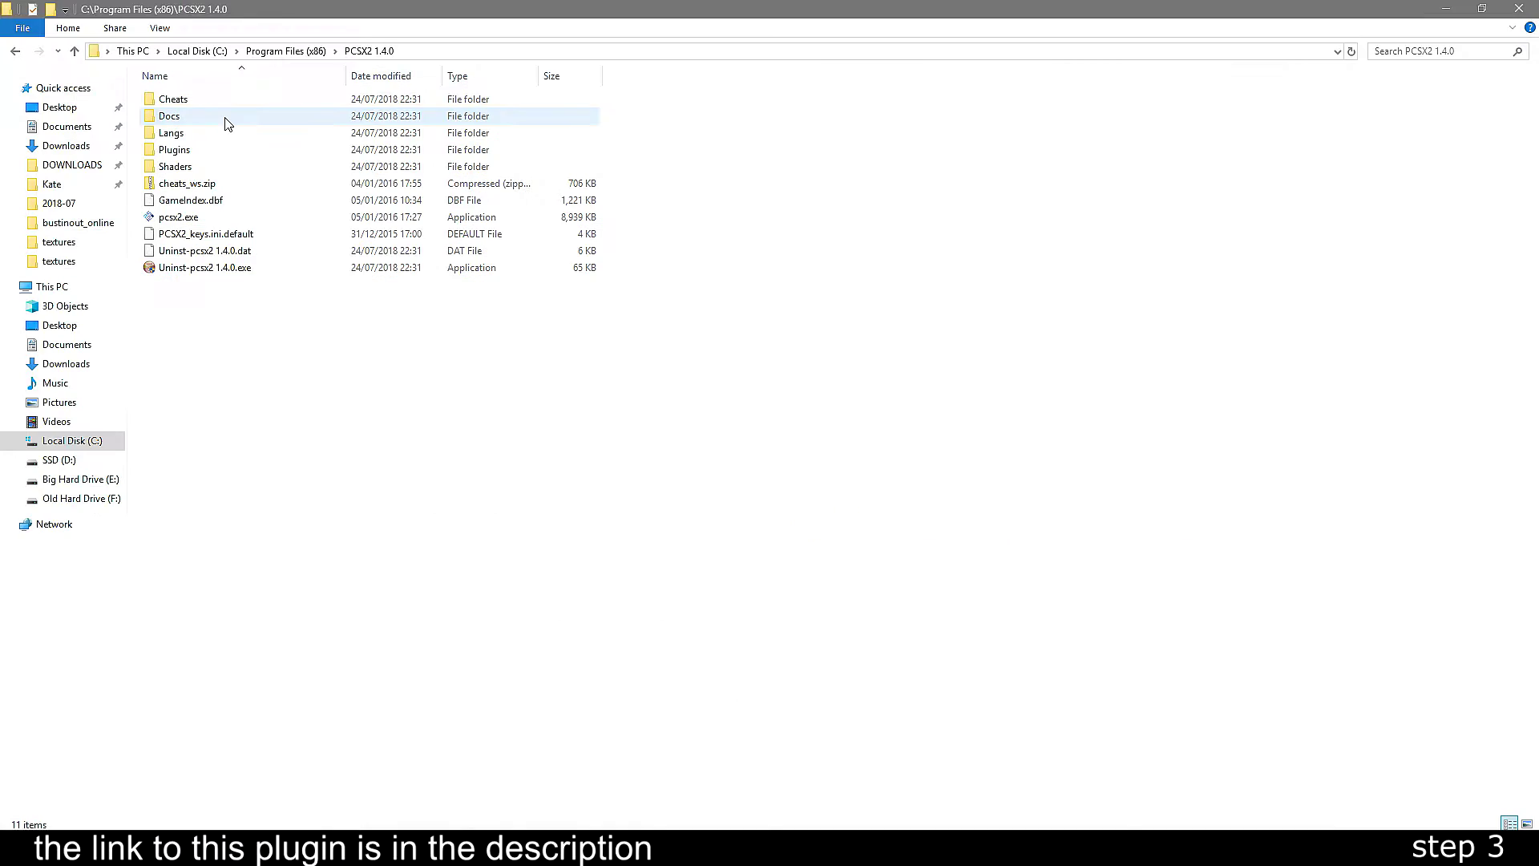
- Copy CLR_DEV9.dll into the PCSX2 1.4.0 Plugins folder, granting admin permission
{"action": "double_click", "coordinate": [227, 151]}
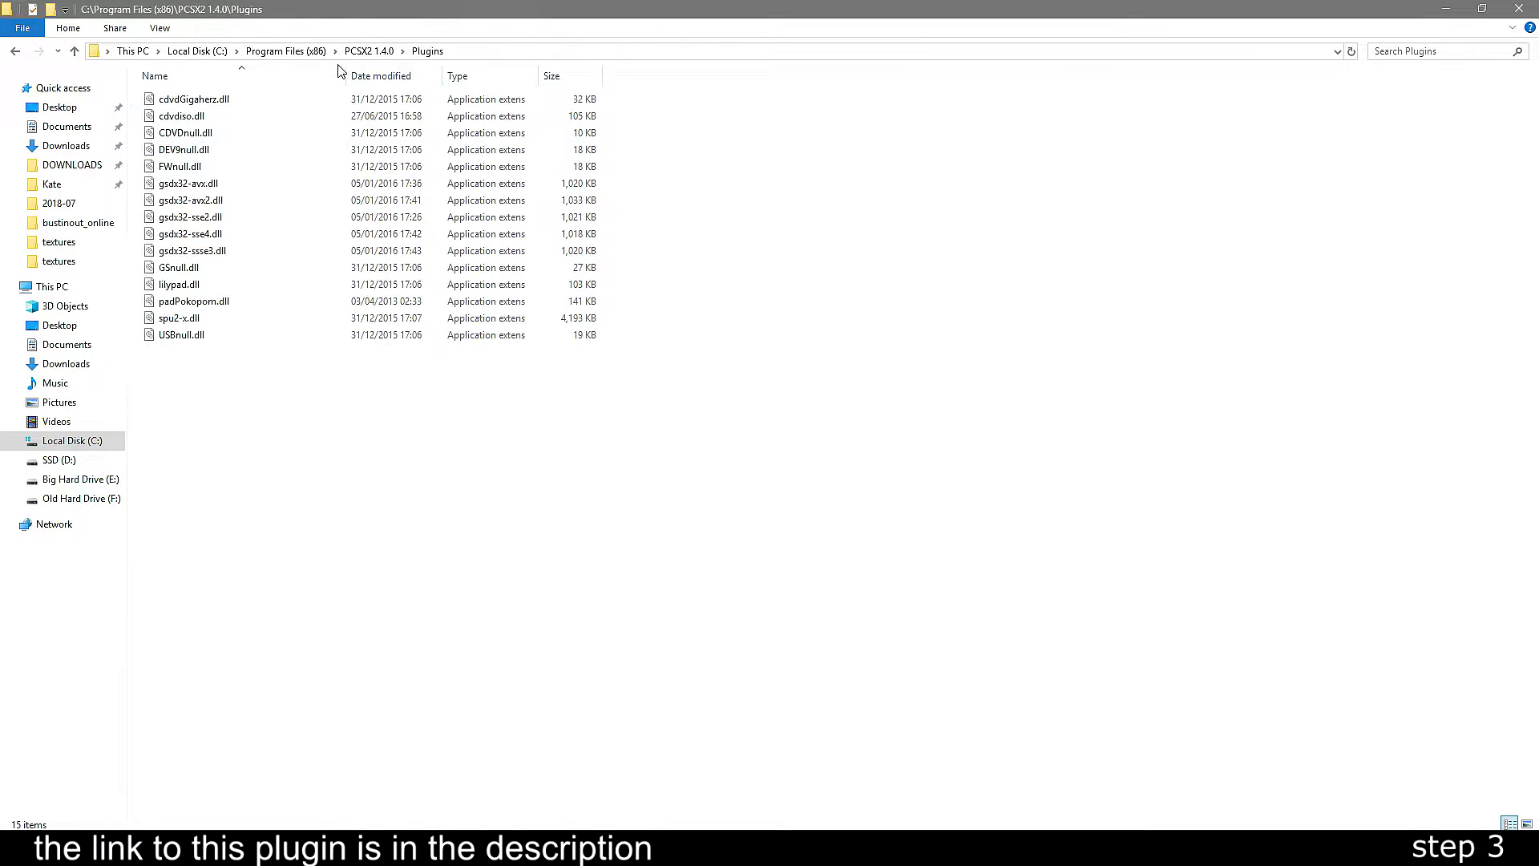
{"action": "left_click_drag", "start_coordinate": [401, 8], "coordinate": [1, 152]}
{"action": "left_click", "coordinate": [894, 411]}
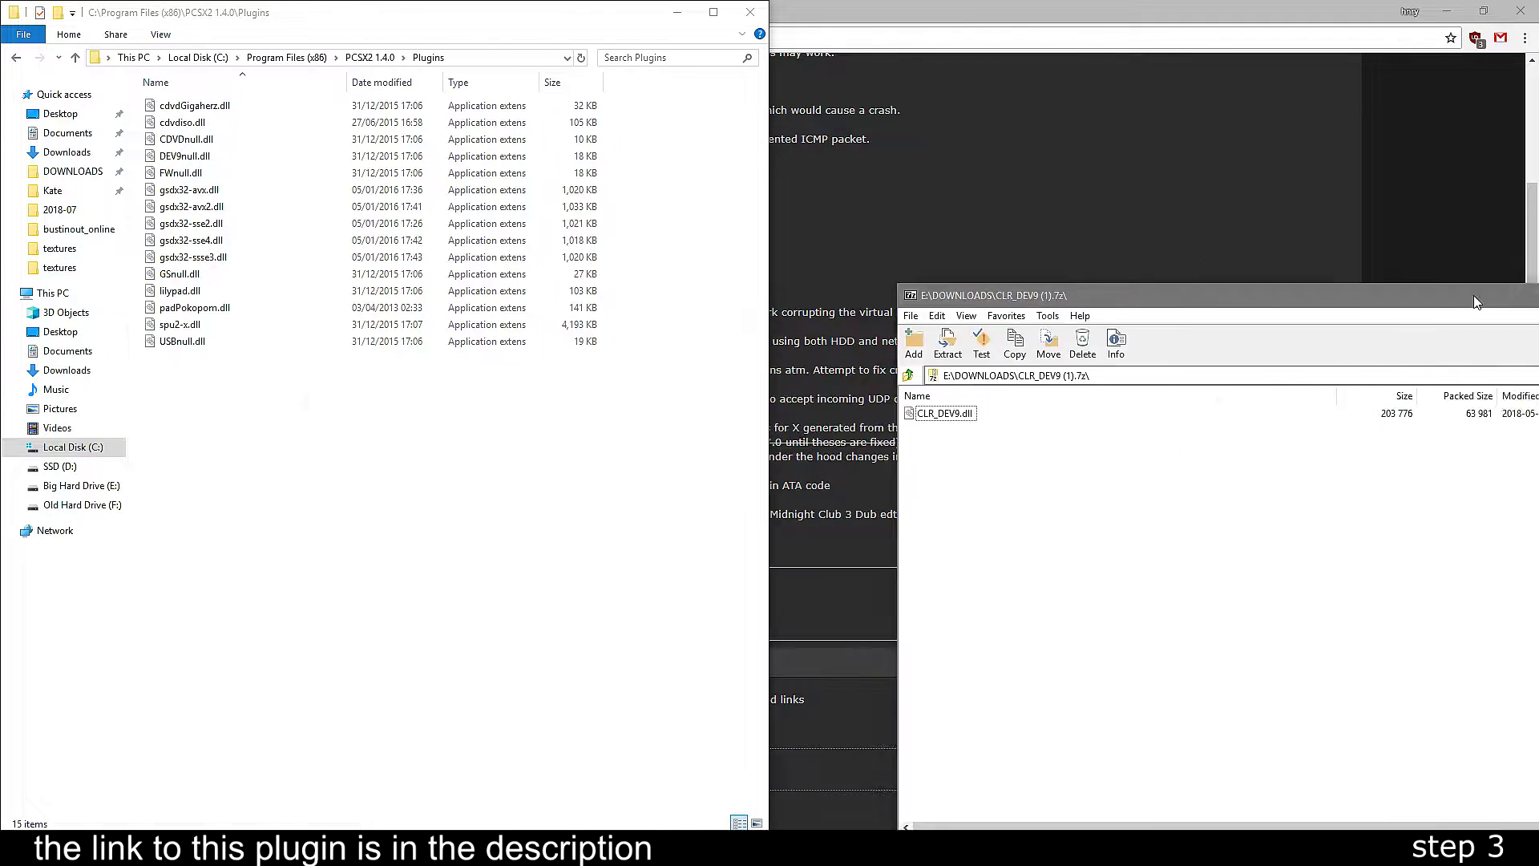
{"action": "left_click_drag", "start_coordinate": [816, 134], "coordinate": [831, 199]}
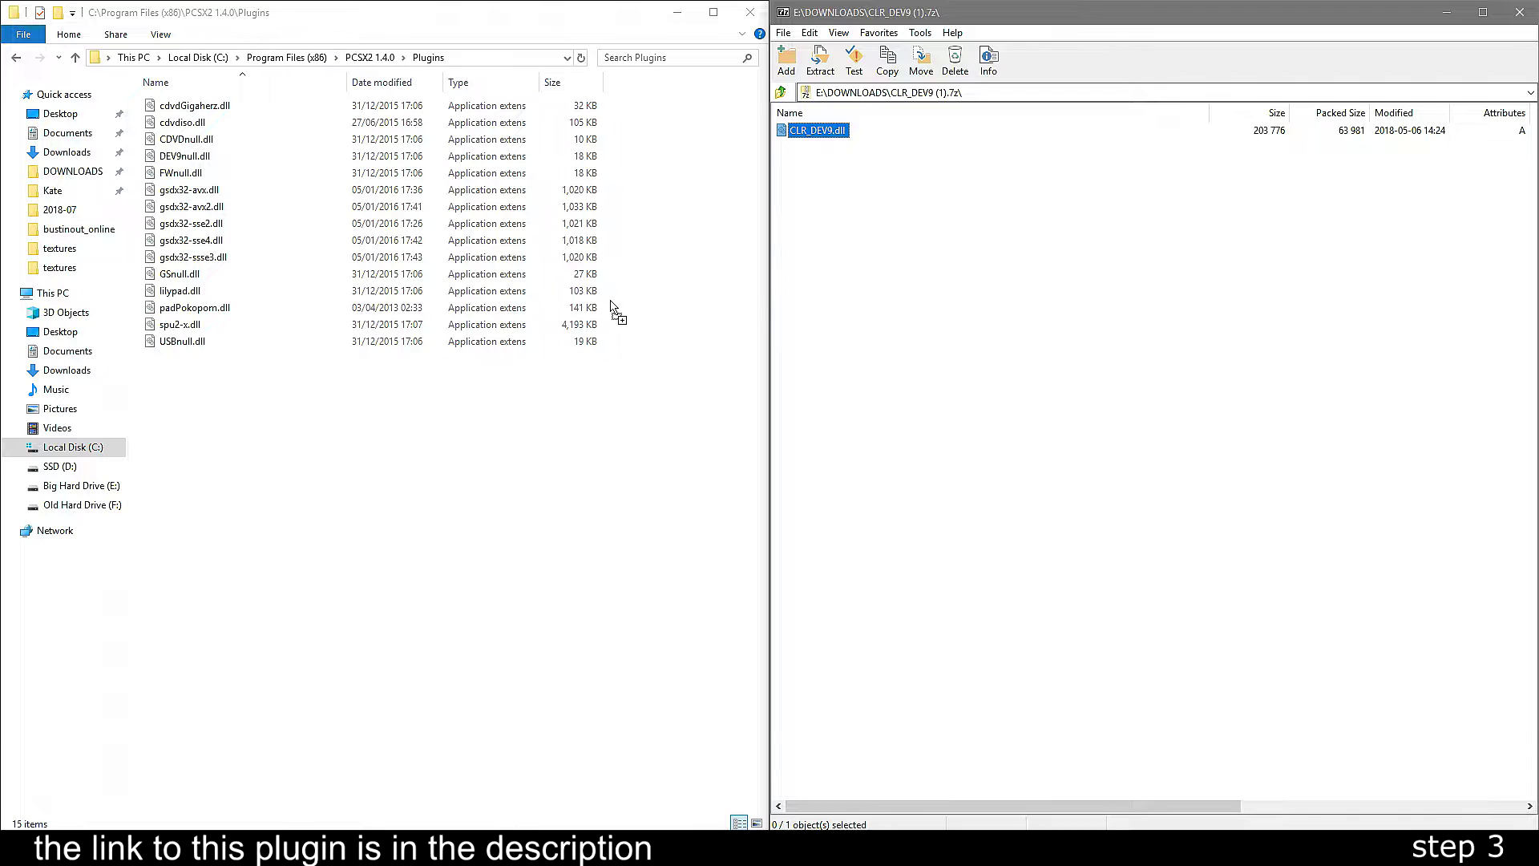
{"action": "left_click_drag", "start_coordinate": [611, 306], "coordinate": [612, 308]}
{"action": "left_click", "coordinate": [733, 316]}
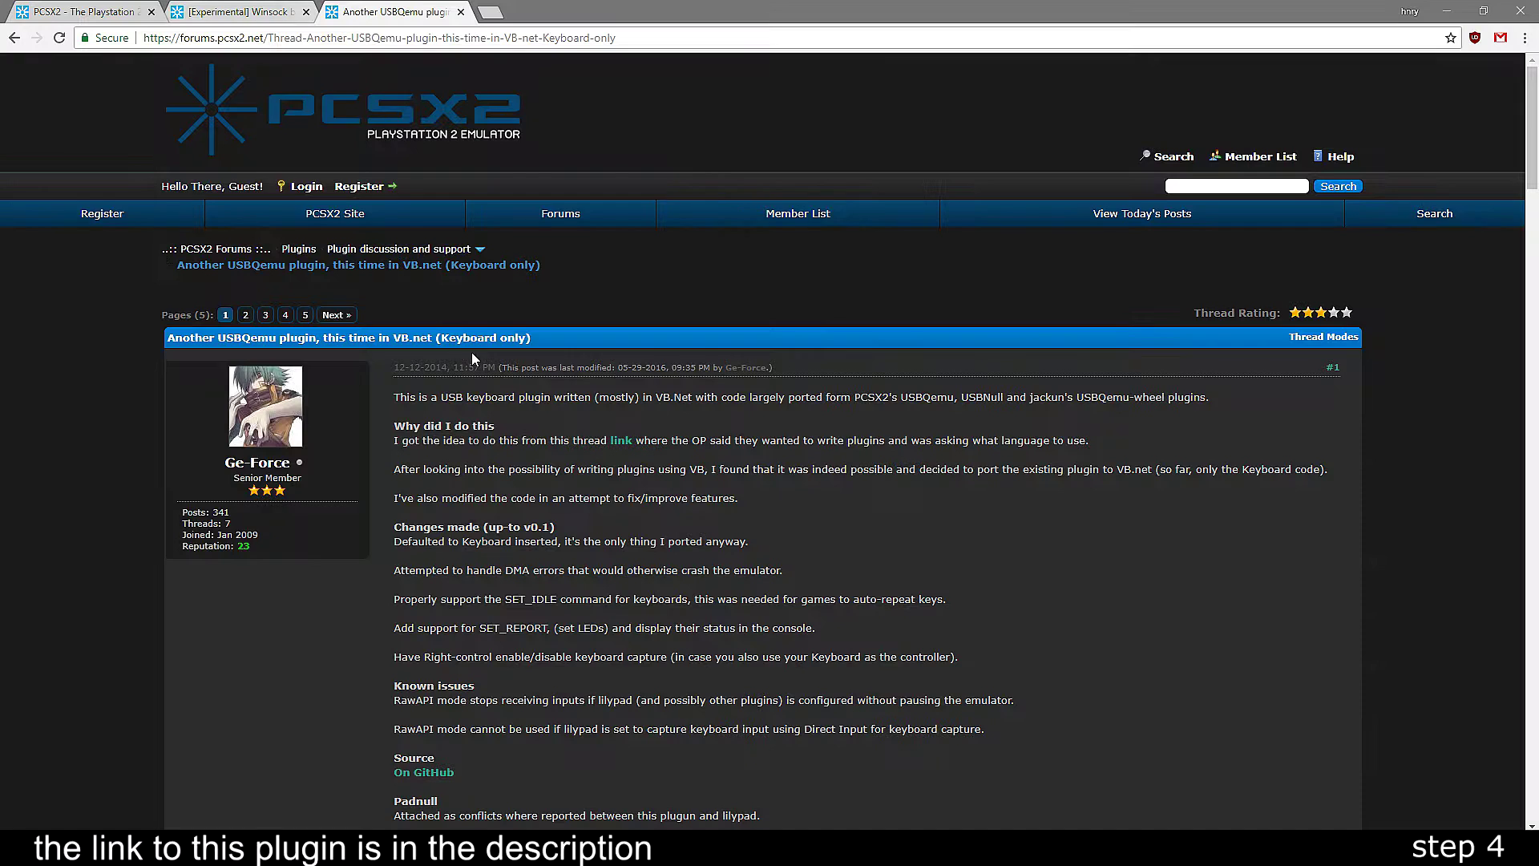
- Download the USB_VB.7z plugin archive and open it in 7-Zip
{"action": "scroll", "coordinate": [844, 546], "scroll_direction": "down", "scroll_amount": 6}
{"action": "left_click", "coordinate": [474, 623]}
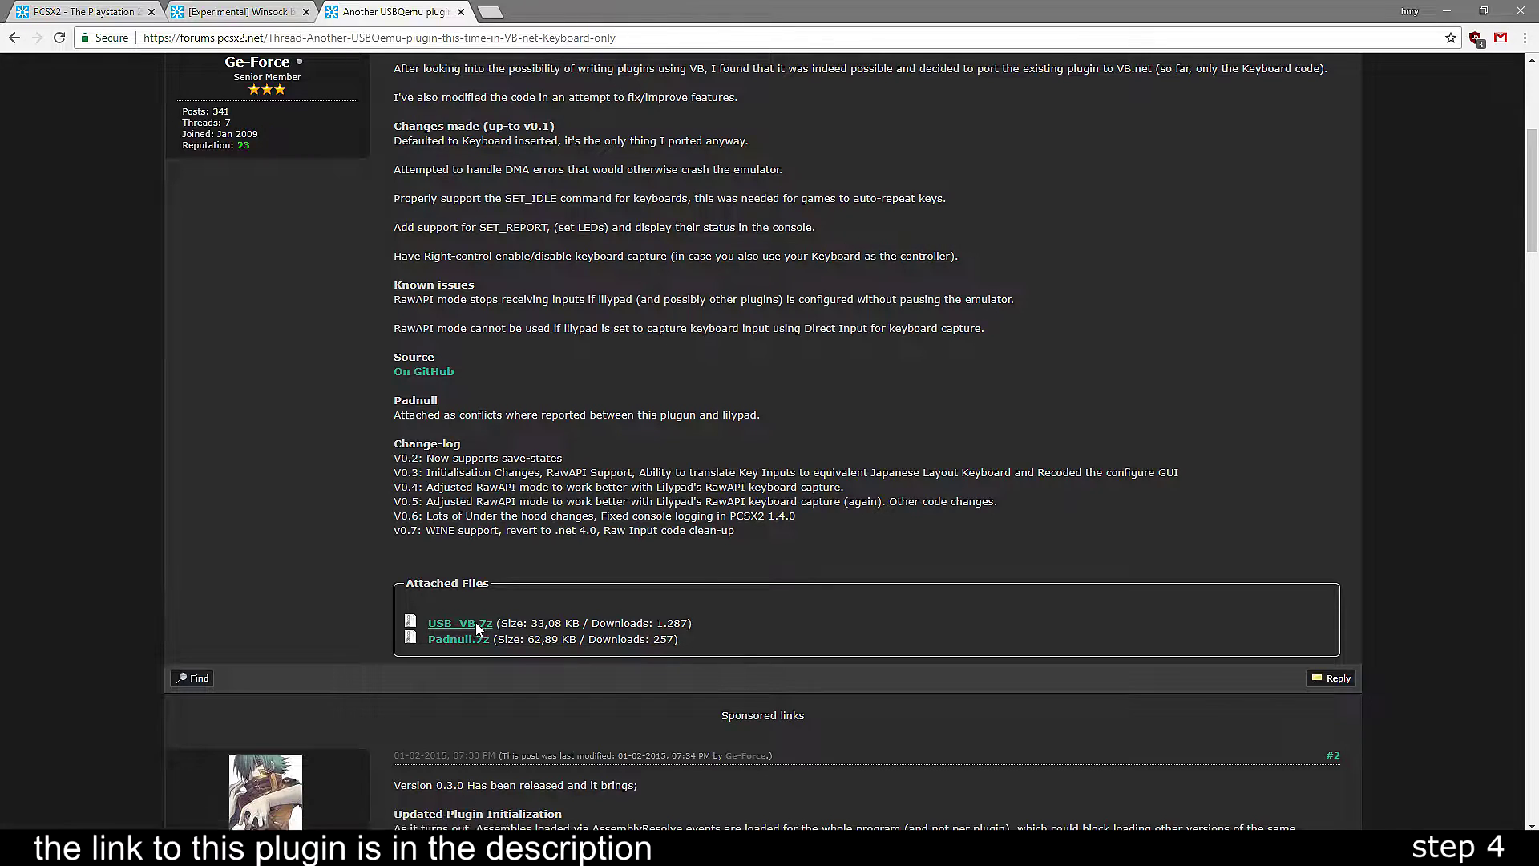
{"action": "left_click", "coordinate": [104, 819]}
- Copy CLR_USB.dll into the Plugins folder with admin permission, then close 7-Zip
{"action": "left_click", "coordinate": [99, 849]}
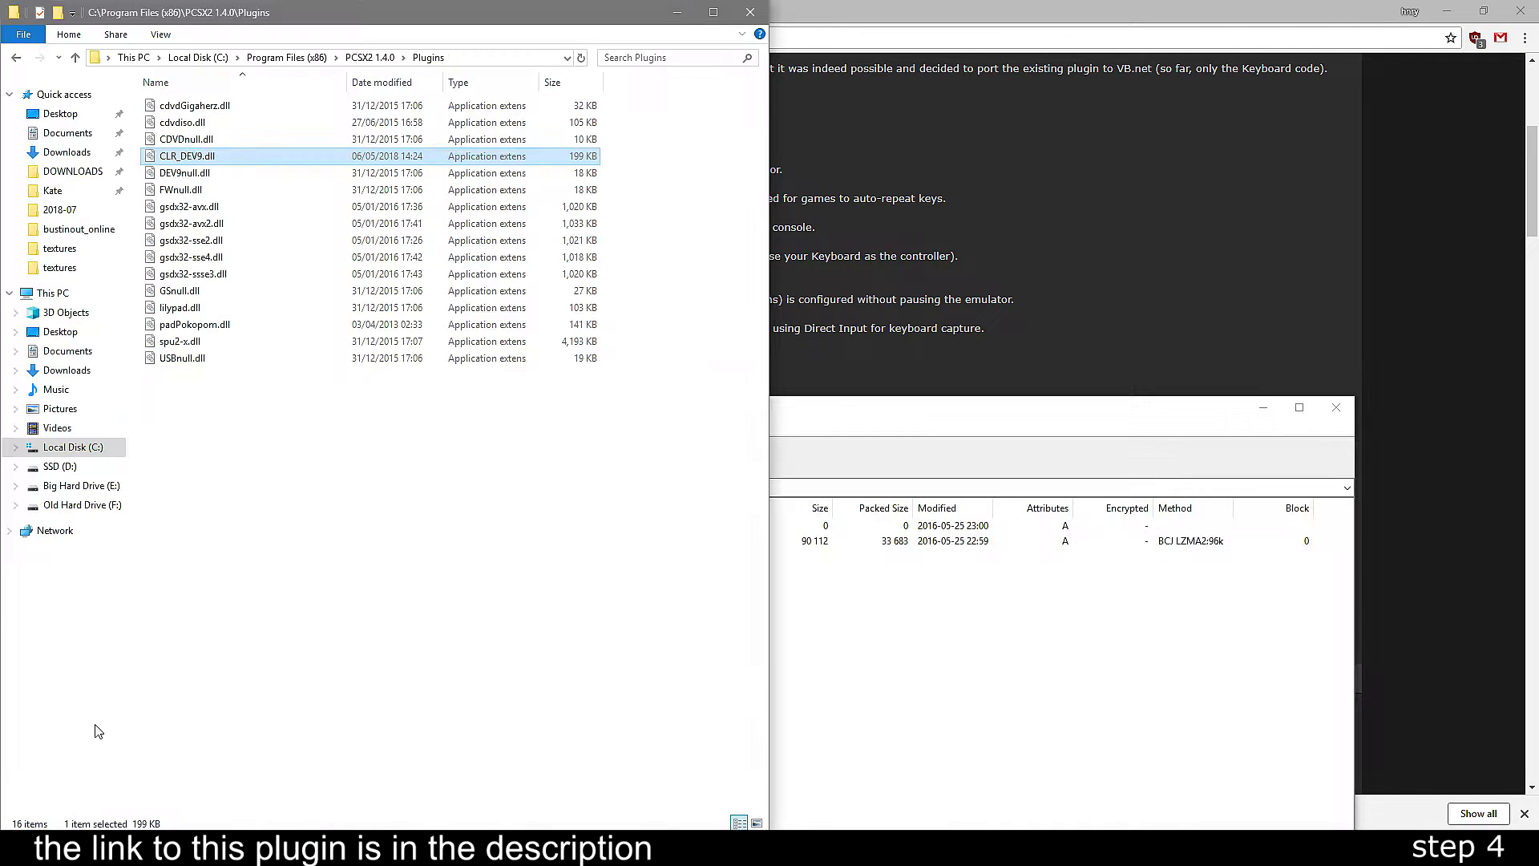
{"action": "left_click", "coordinate": [754, 638]}
{"action": "left_click_drag", "start_coordinate": [362, 546], "coordinate": [400, 546]}
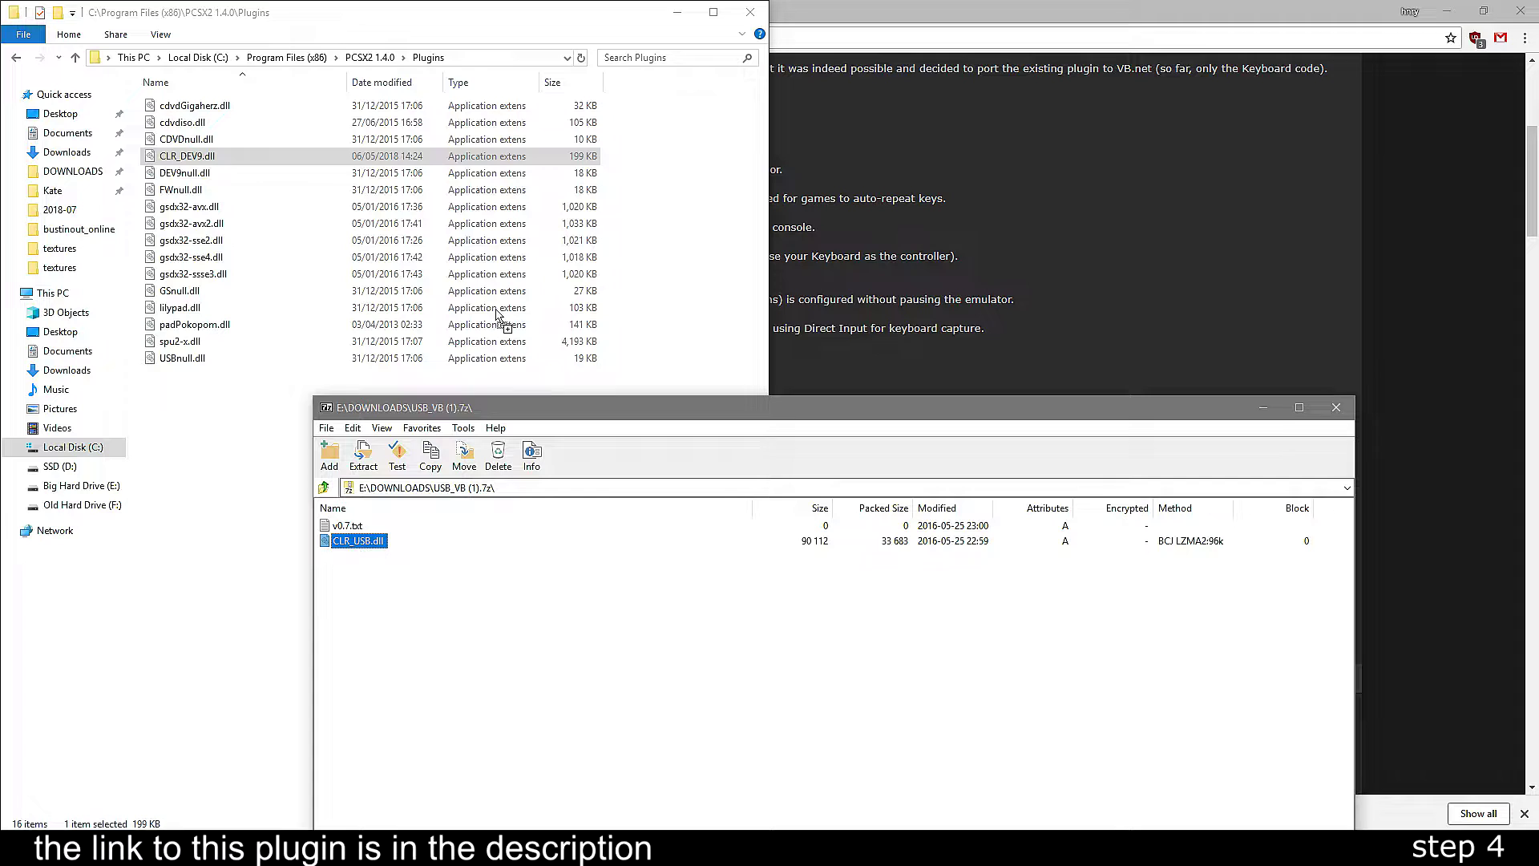
{"action": "left_click_drag", "start_coordinate": [497, 315], "coordinate": [499, 317]}
{"action": "left_click", "coordinate": [629, 315]}
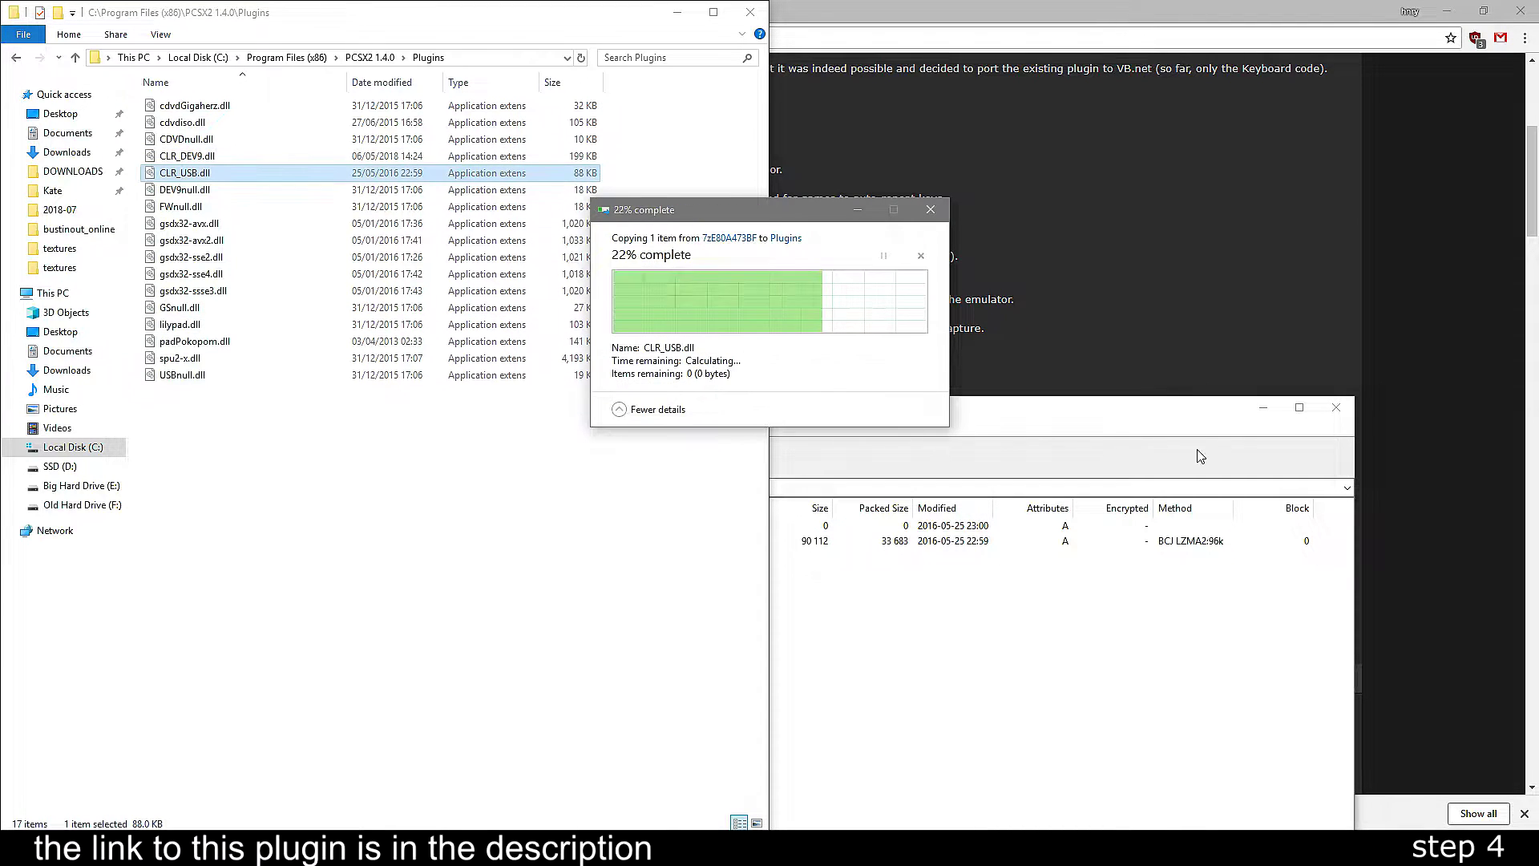
{"action": "left_click", "coordinate": [1335, 407]}
{"action": "left_click", "coordinate": [904, 375]}
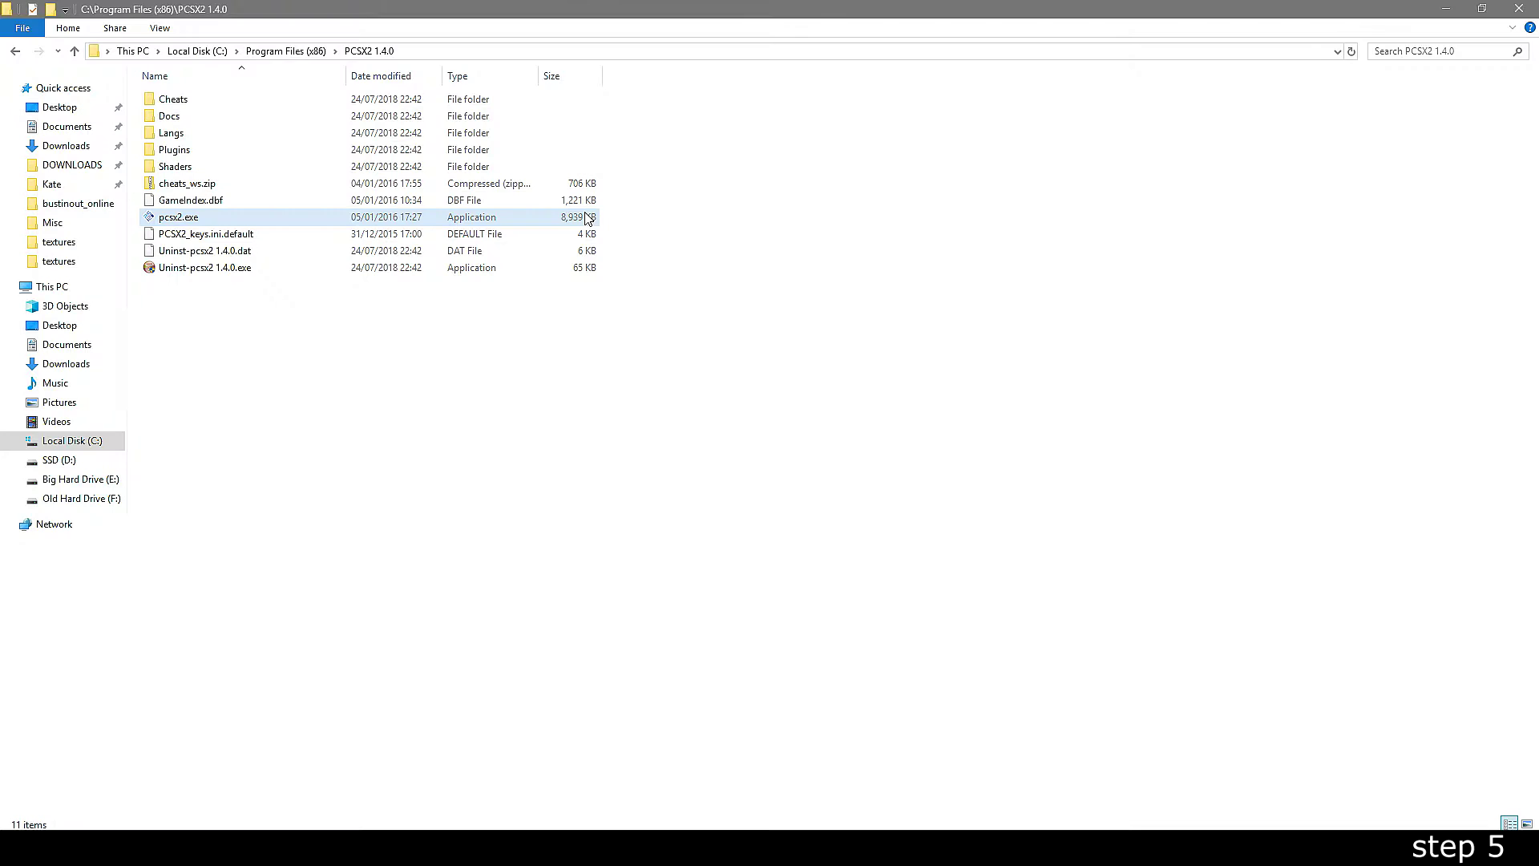
- Run pcsx2.exe as administrator and overwrite the existing PCSX2 settings
{"action": "right_click", "coordinate": [586, 215]}
{"action": "left_click", "coordinate": [622, 232]}
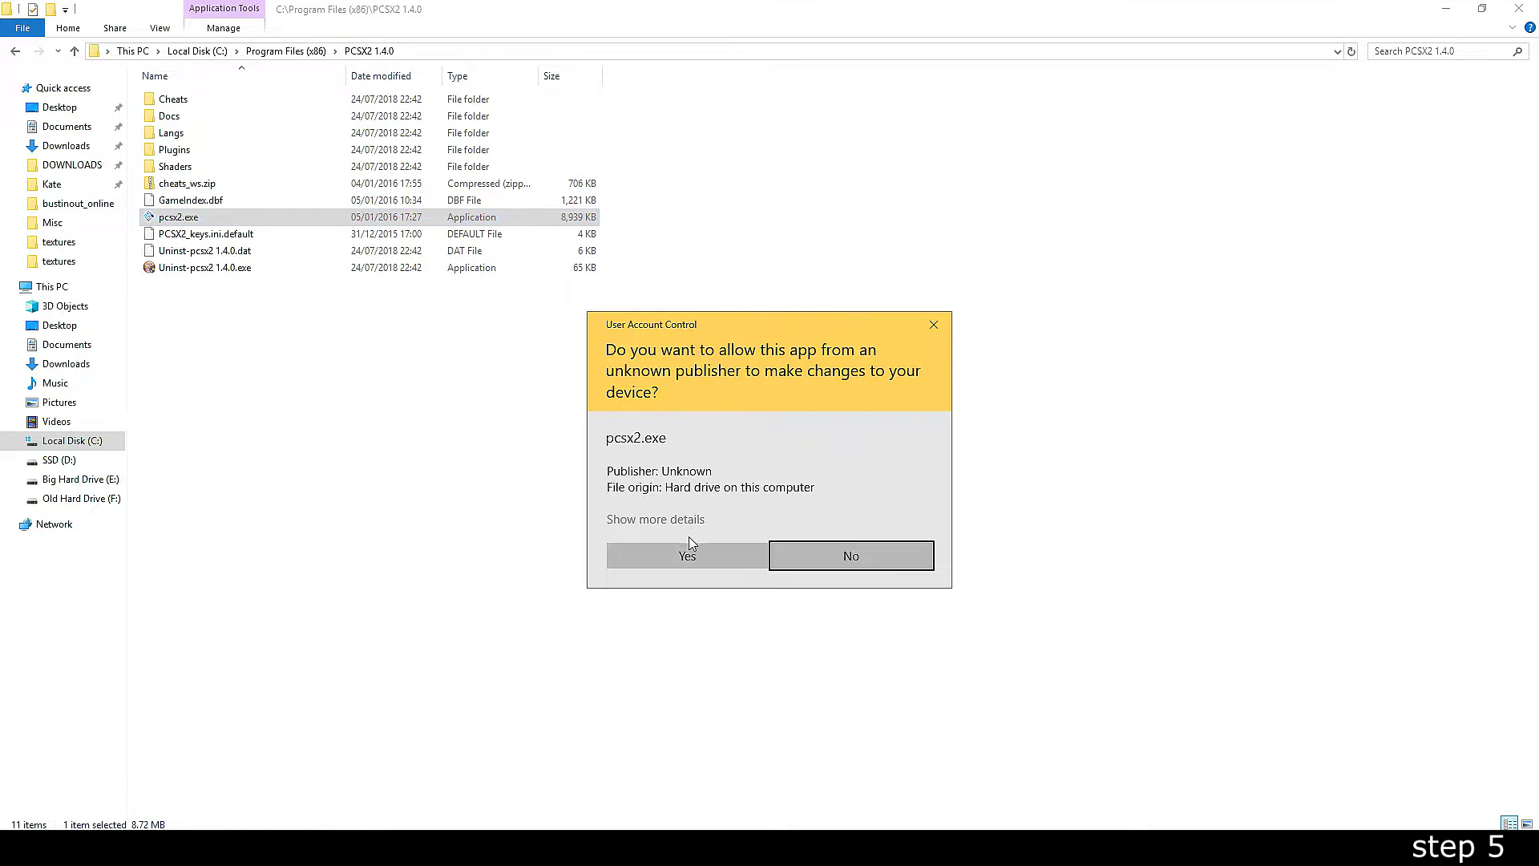
{"action": "left_click", "coordinate": [688, 545]}
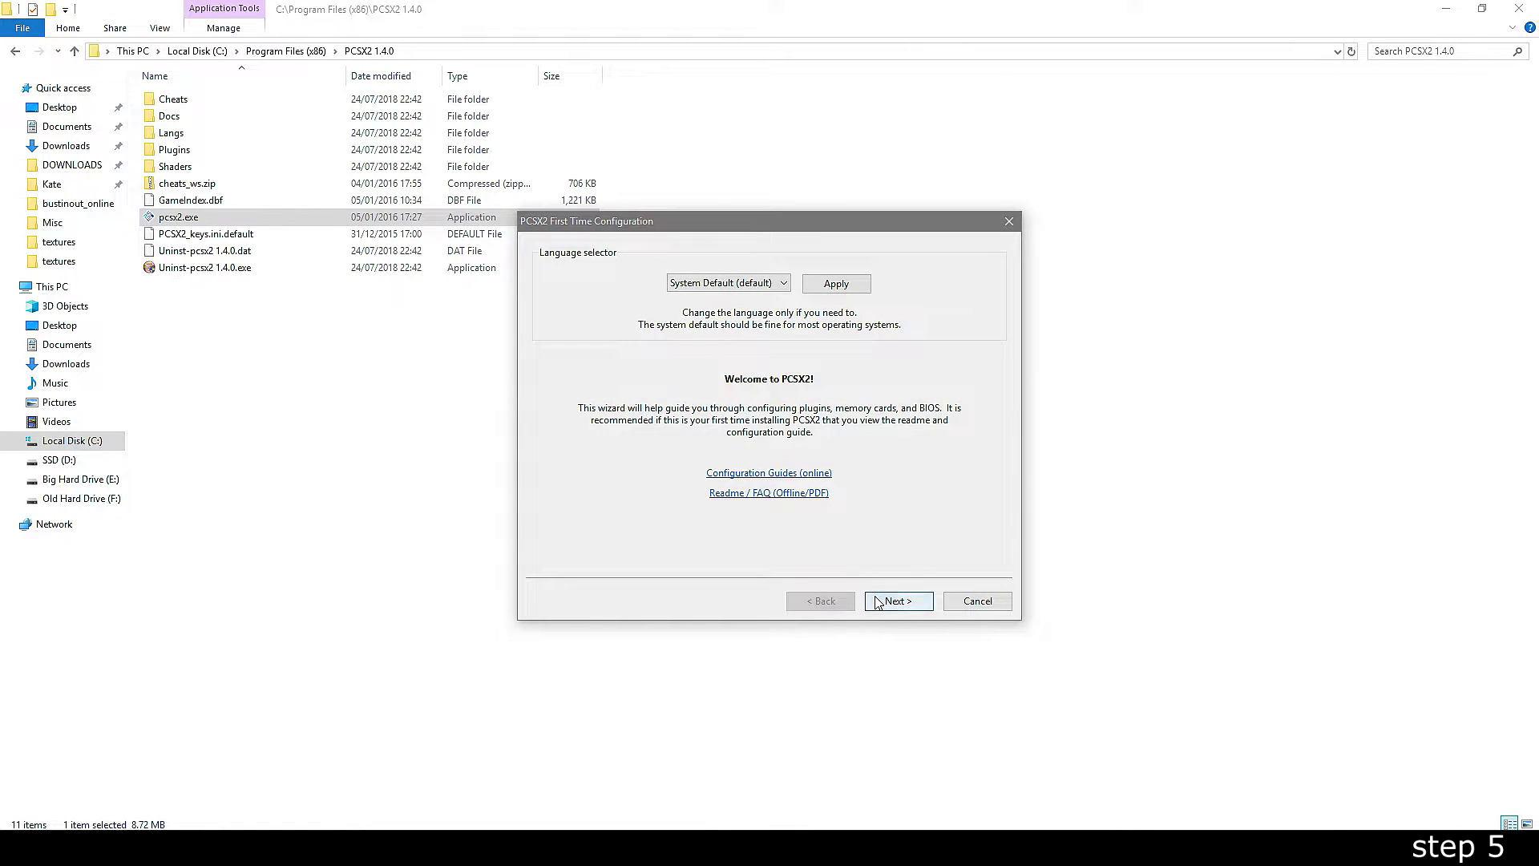
{"action": "left_click", "coordinate": [878, 603]}
{"action": "left_click", "coordinate": [782, 466]}
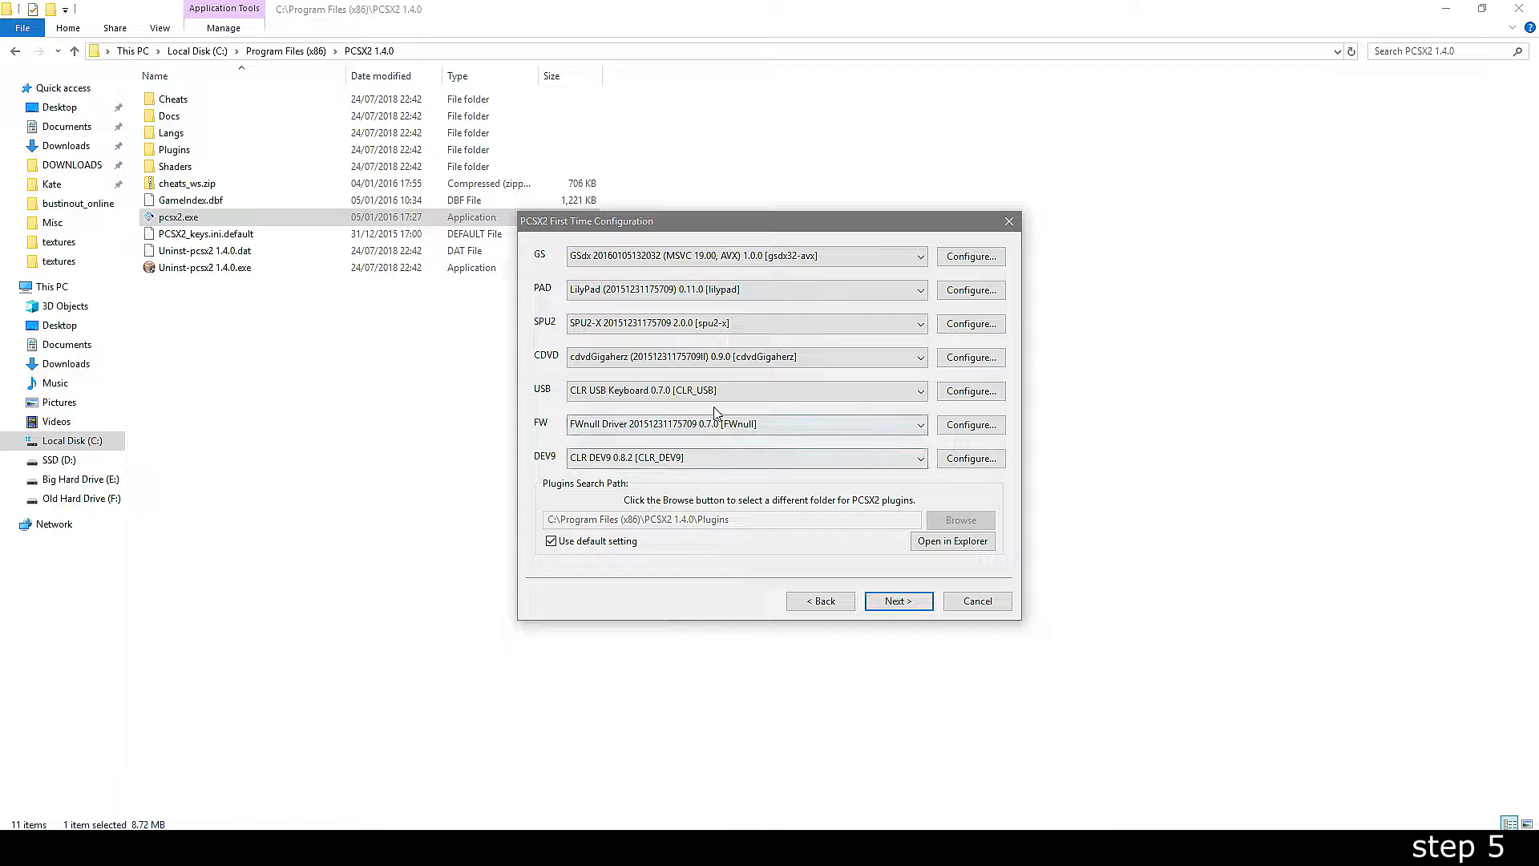
- Choose CLR USB Keyboard and CLR DEV9 0.8.2 plugins and the USA v01.60 BIOS, then finish
{"action": "left_click", "coordinate": [710, 393]}
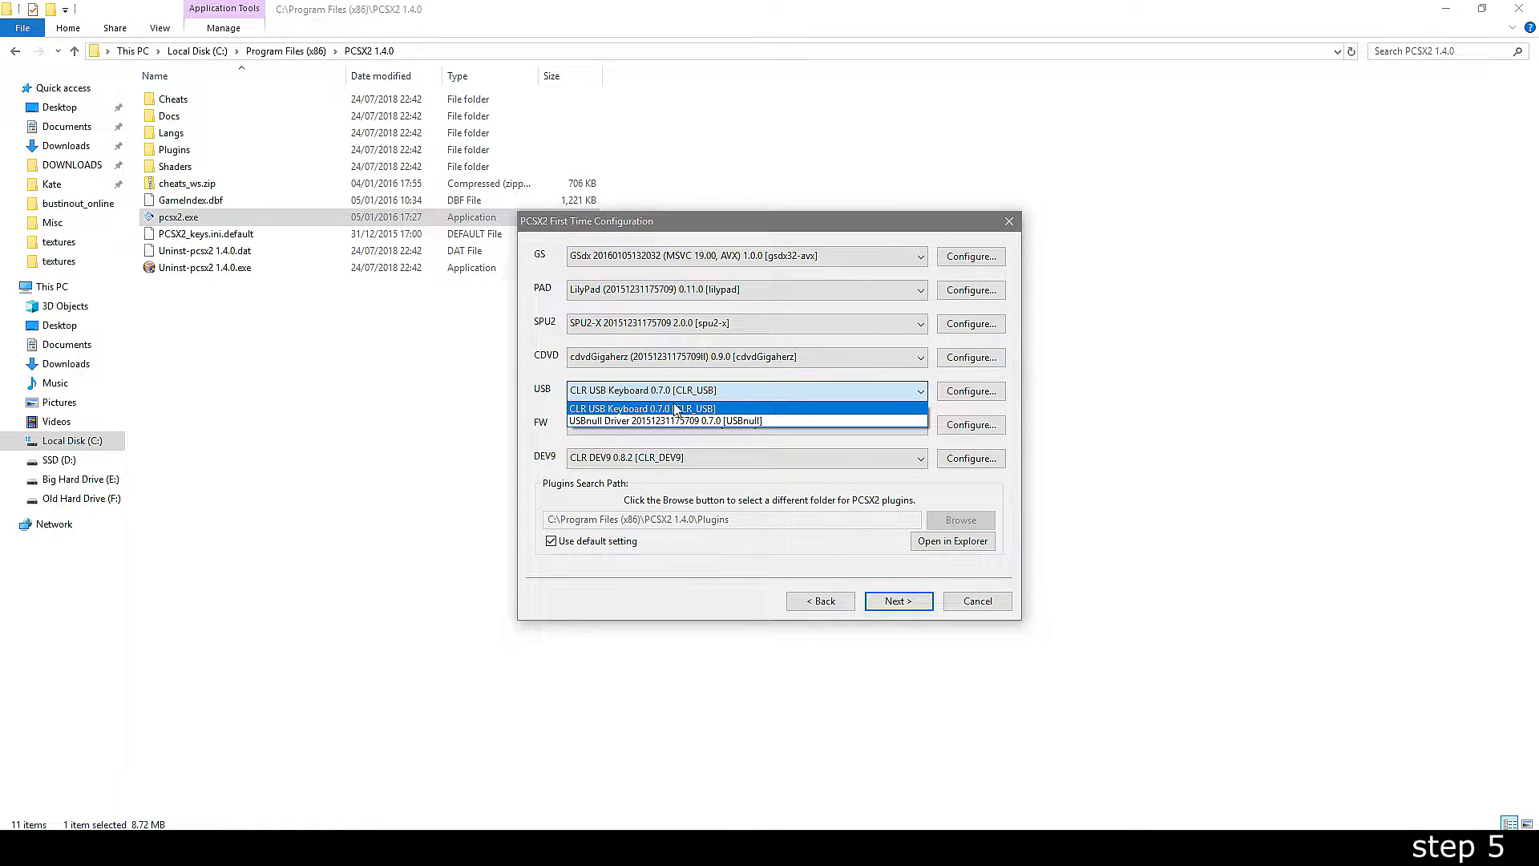
{"action": "left_click", "coordinate": [675, 410]}
{"action": "left_click", "coordinate": [582, 459]}
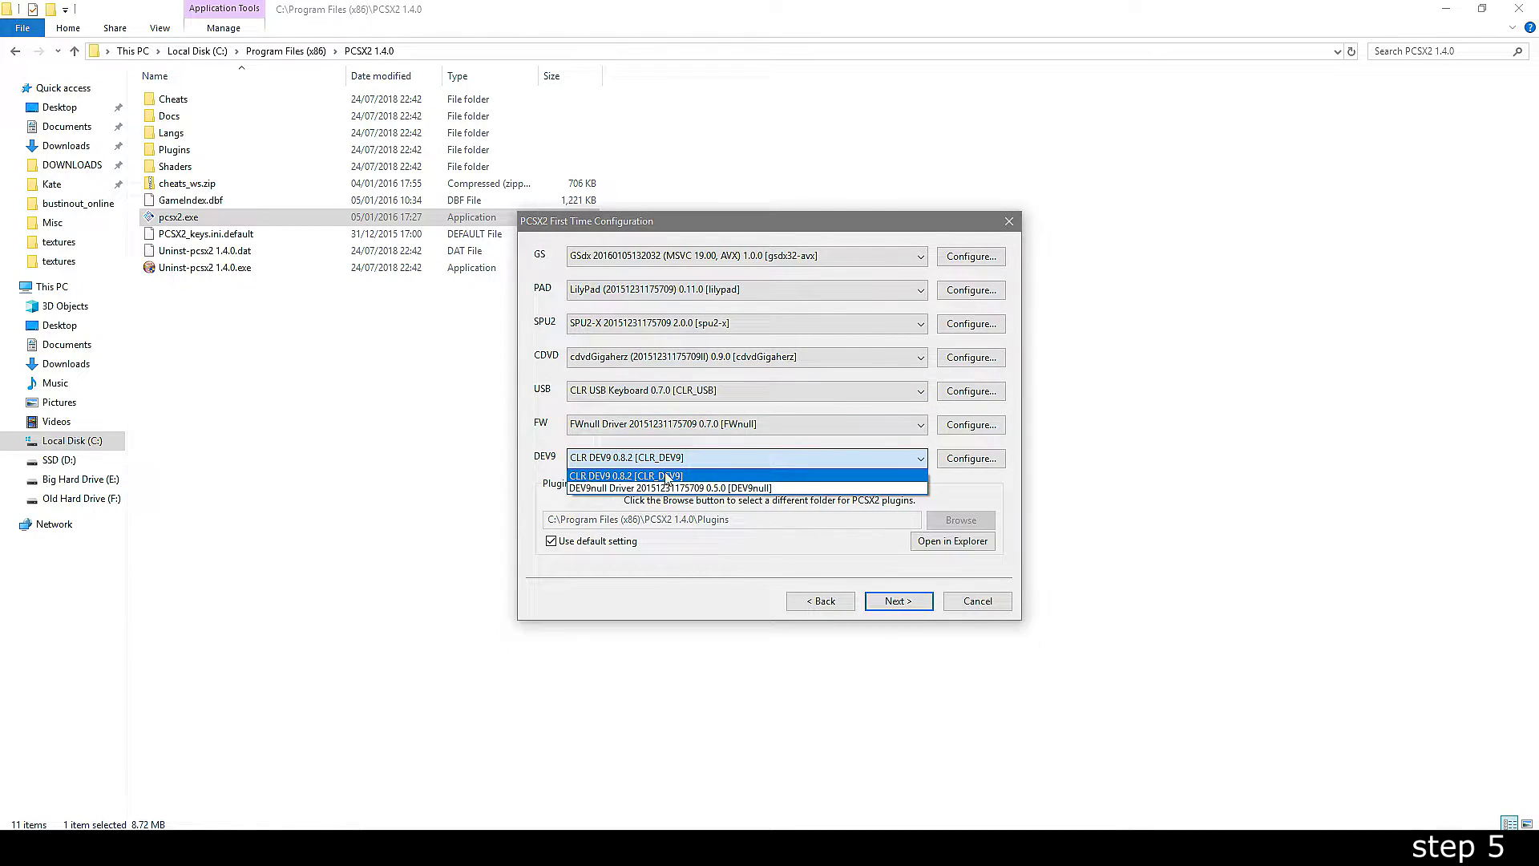
{"action": "left_click", "coordinate": [600, 476]}
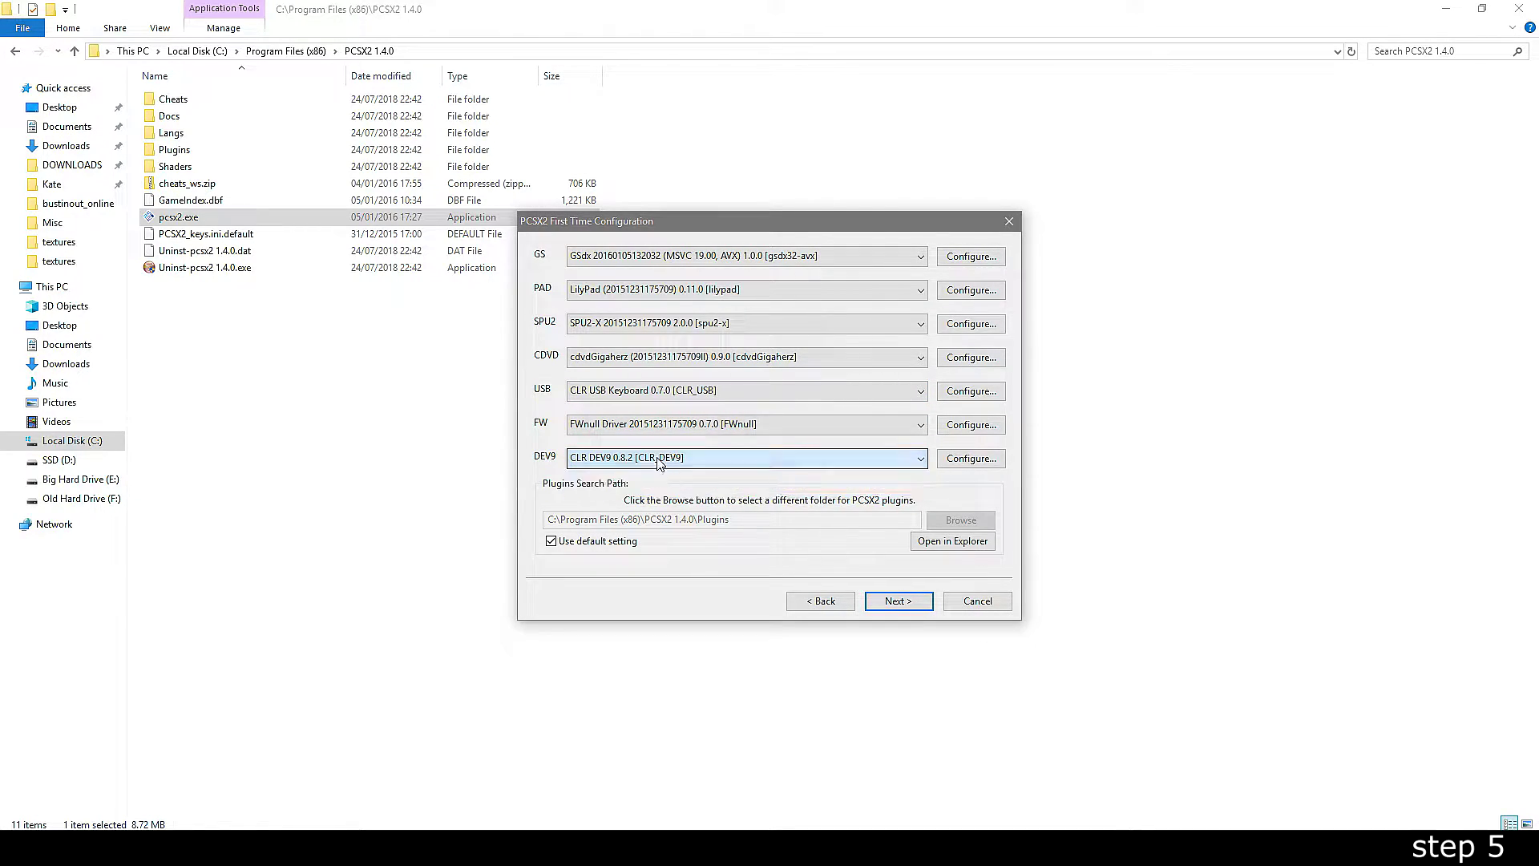
{"action": "left_click", "coordinate": [879, 603]}
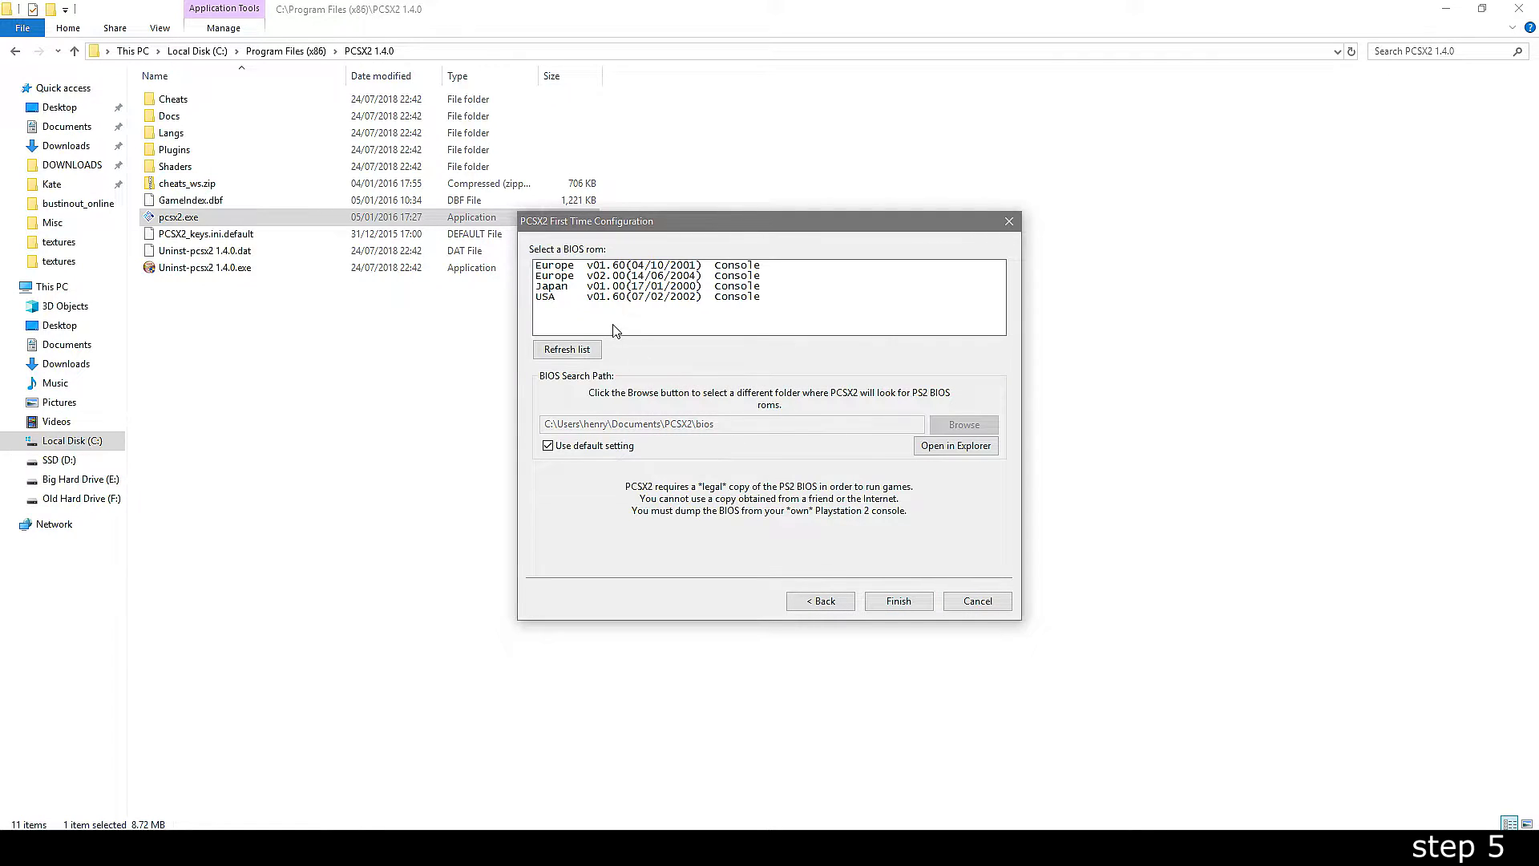
{"action": "left_click", "coordinate": [593, 301]}
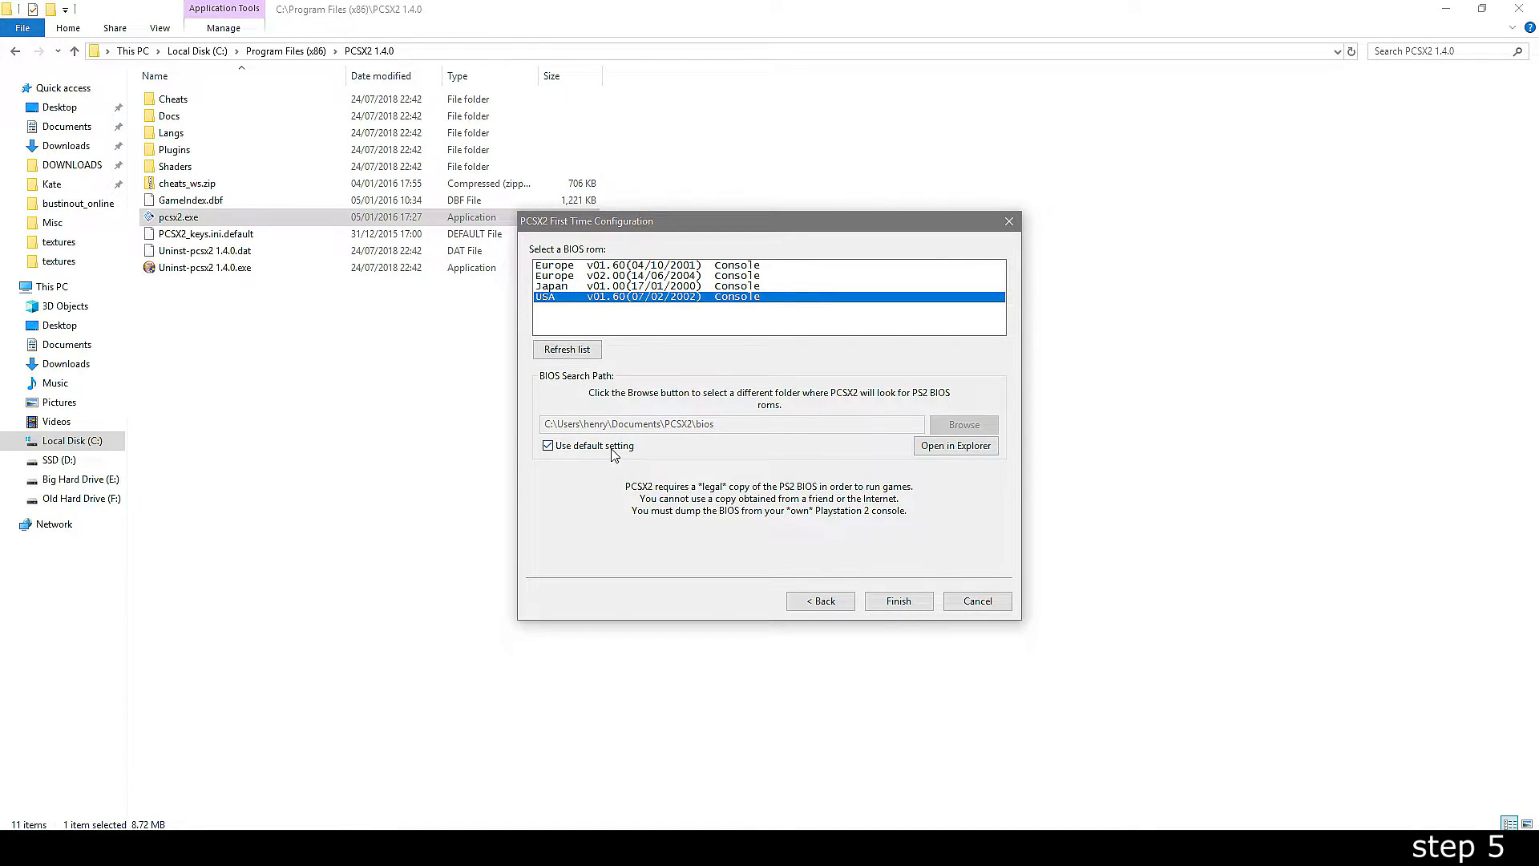
{"action": "left_click", "coordinate": [901, 607]}
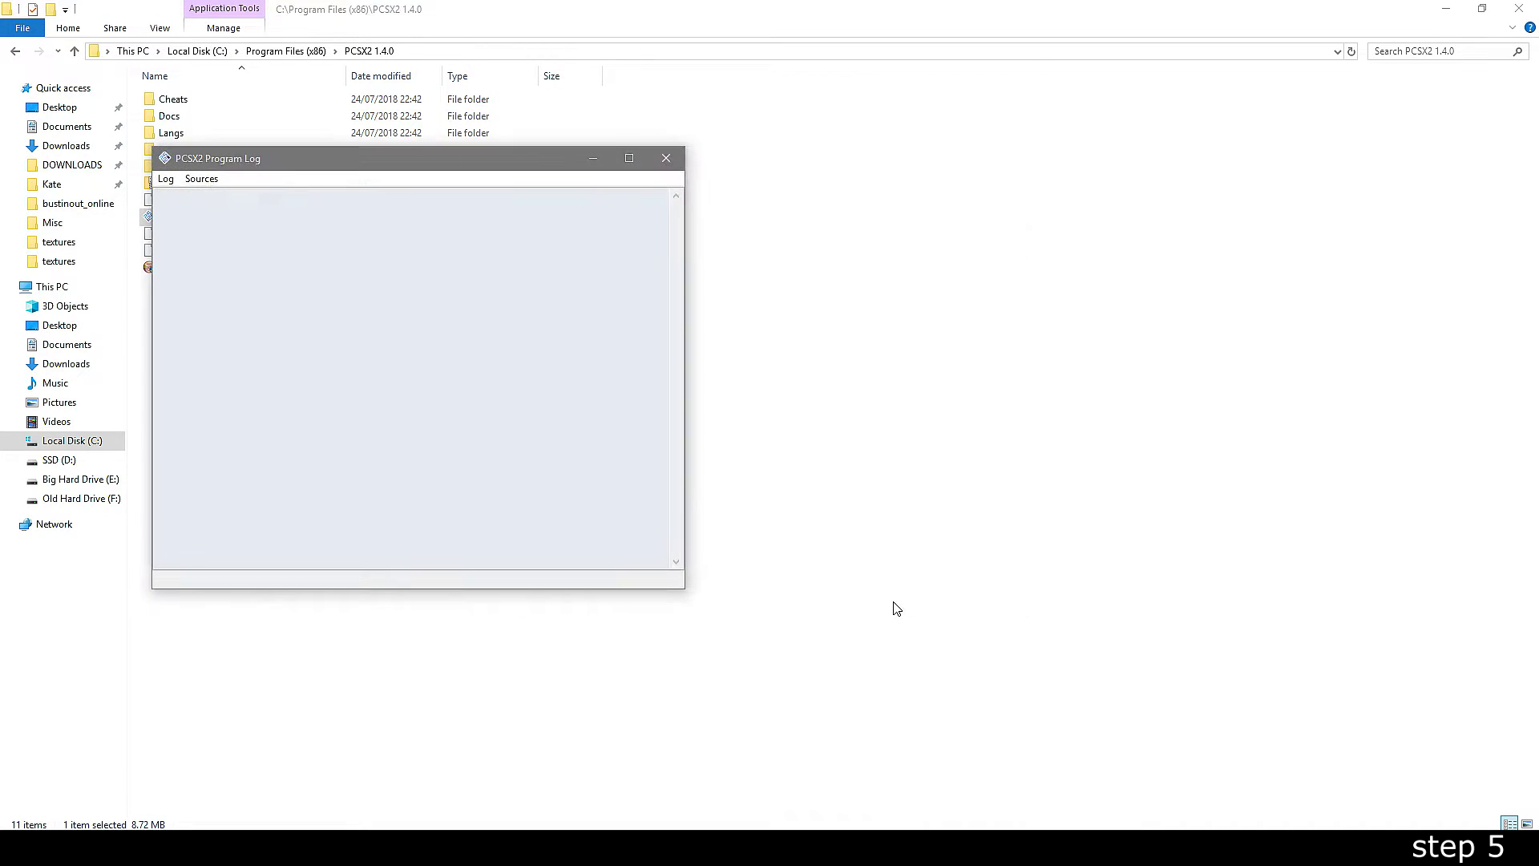
- Open the Dev9 network plugin settings from the Config menu
{"action": "left_click_drag", "start_coordinate": [311, 170], "coordinate": [765, 224]}
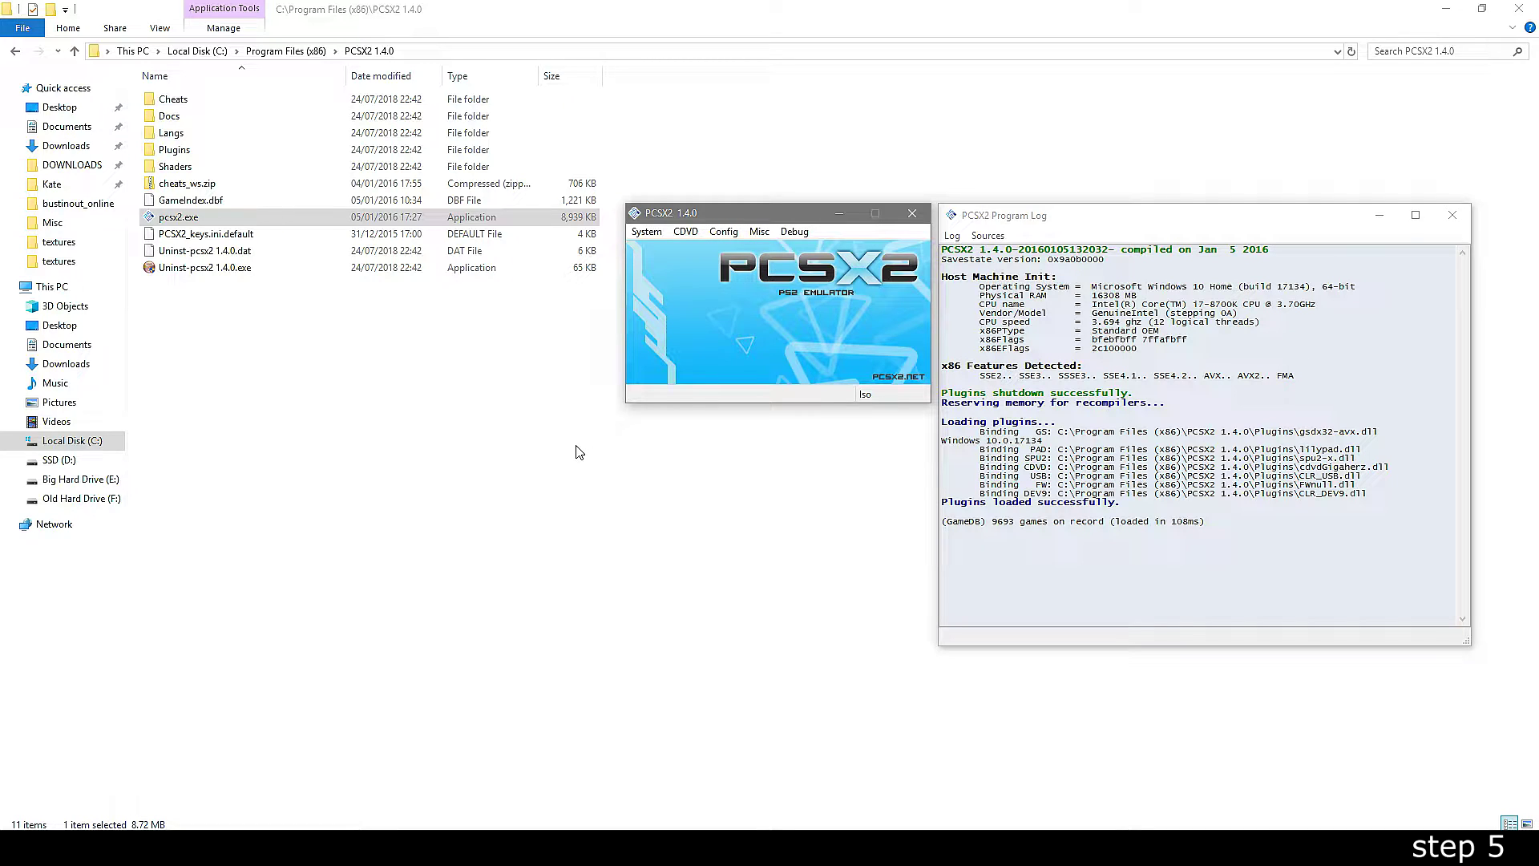
{"action": "left_click", "coordinate": [723, 231]}
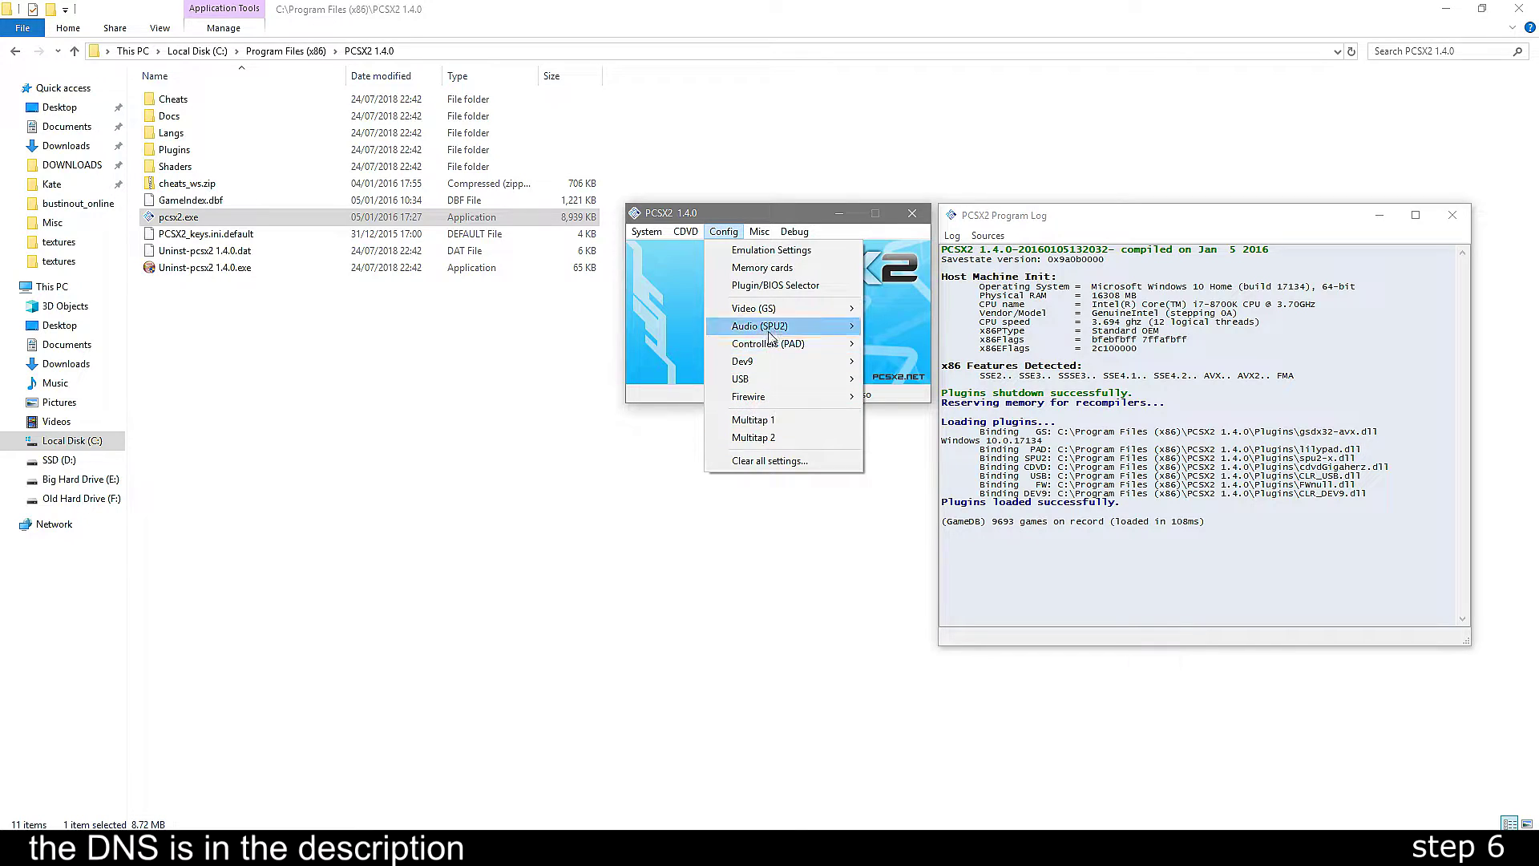
{"action": "mouse_move", "coordinate": [802, 361]}
{"action": "left_click", "coordinate": [932, 385]}
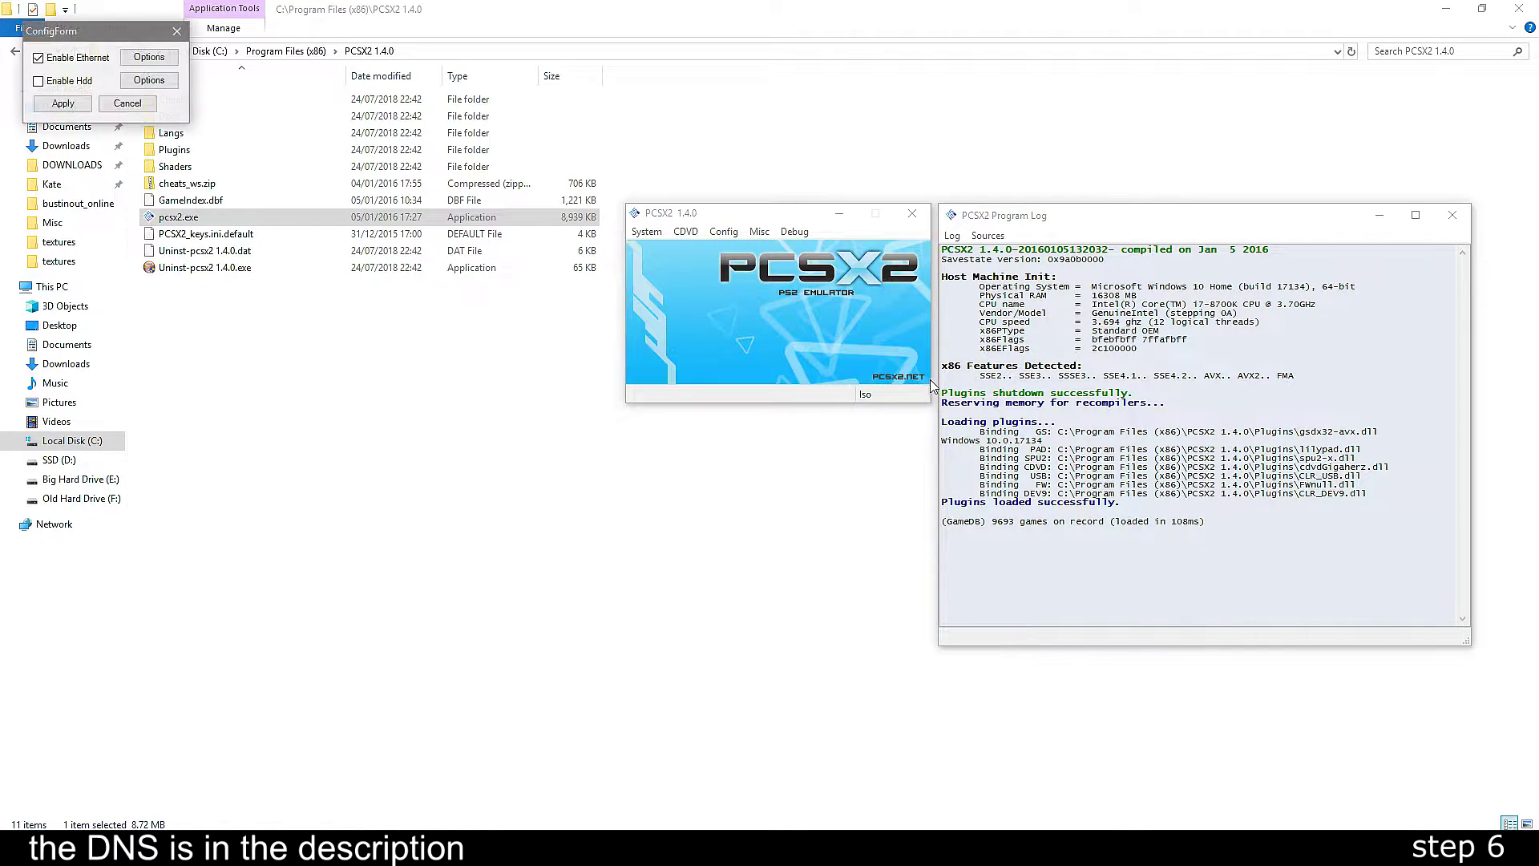
- Set DNS1 and DNS2 manually to 46.101.67.219 and apply the Ethernet settings
{"action": "left_click", "coordinate": [149, 57]}
{"action": "left_click", "coordinate": [231, 225]}
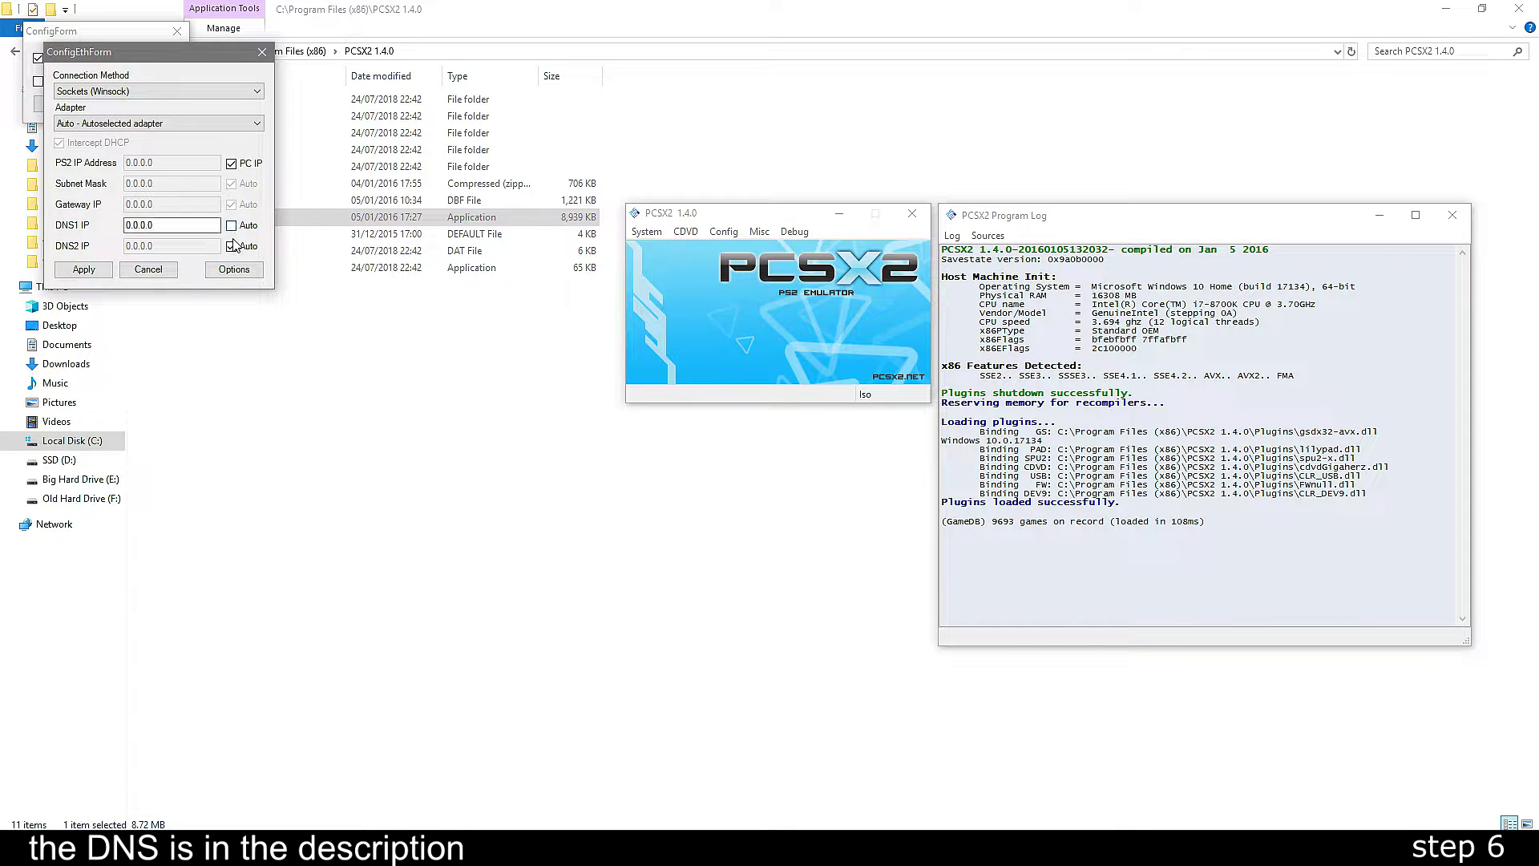
{"action": "left_click", "coordinate": [231, 247]}
{"action": "left_click_drag", "start_coordinate": [160, 225], "coordinate": [115, 226]}
{"action": "type", "text": "46.101.67.219"}
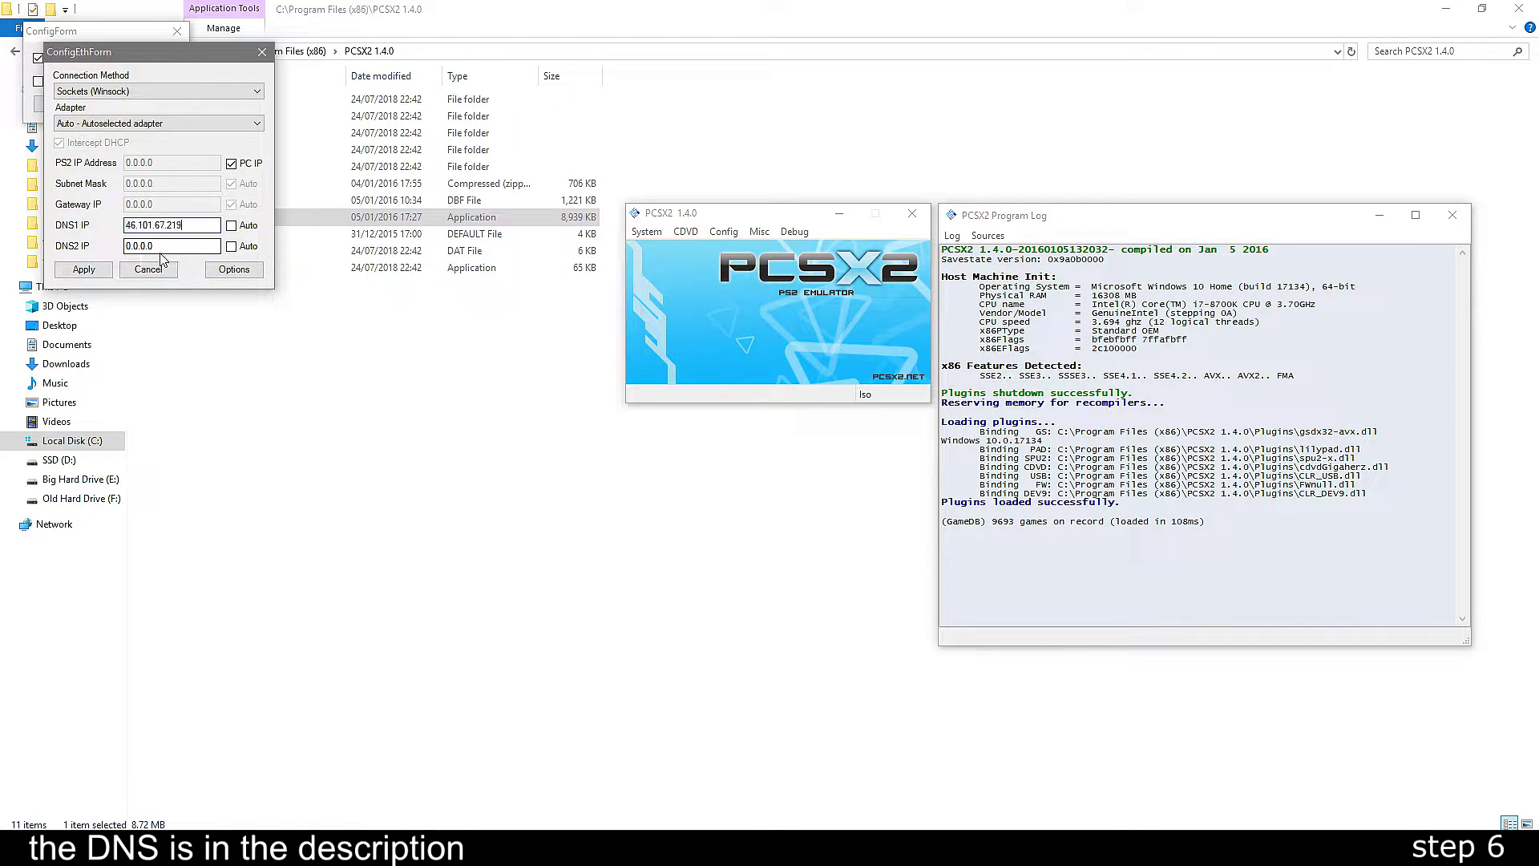
{"action": "type", "text": "46.101.67.219"}
{"action": "left_click", "coordinate": [86, 270]}
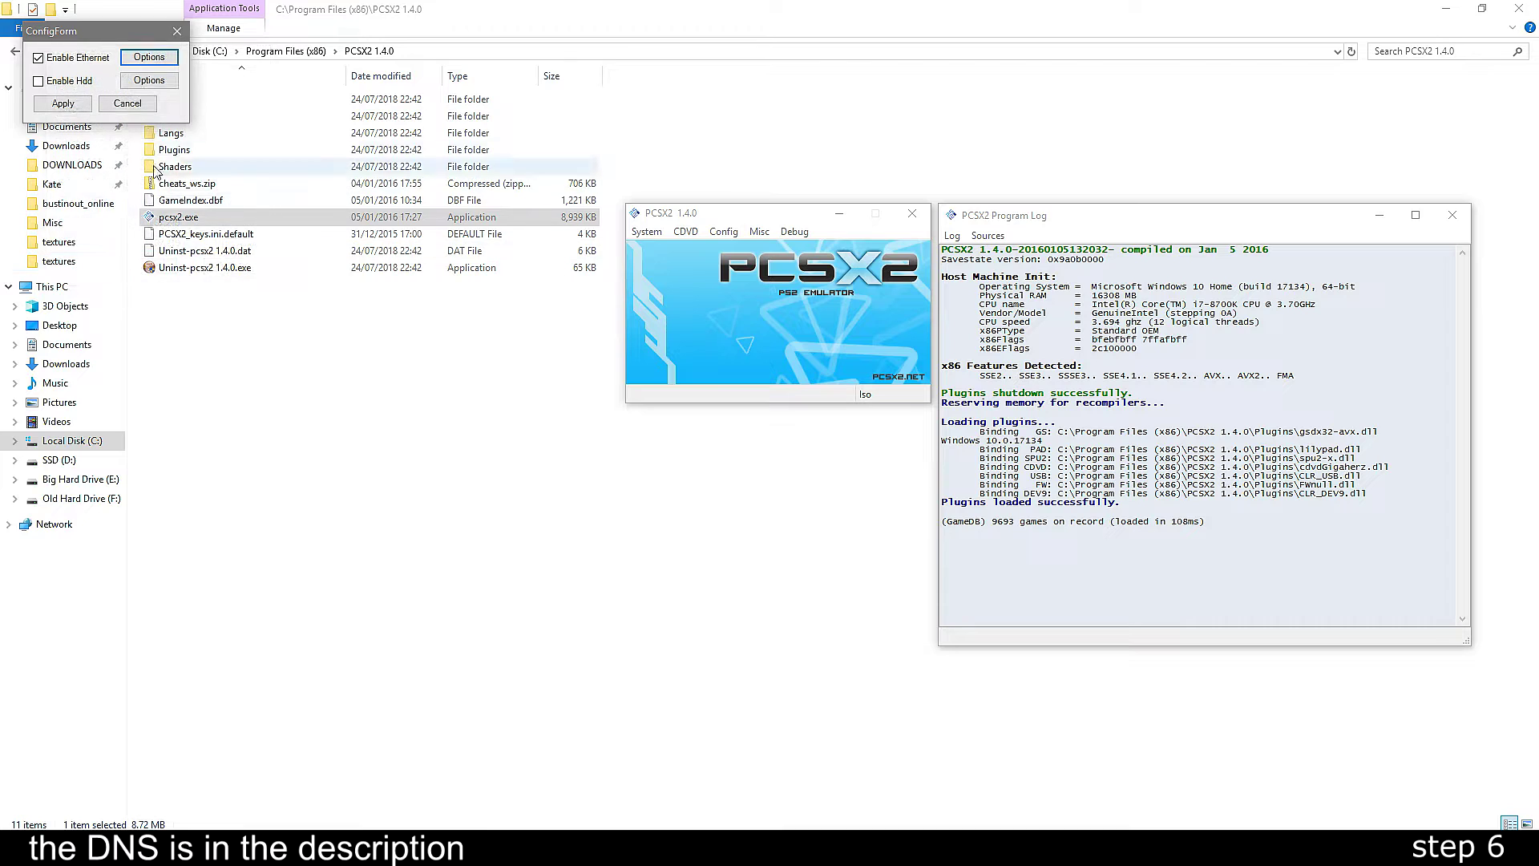
{"action": "left_click", "coordinate": [81, 107]}
- Set the GSdx renderer to Direct3D11 (Hardware), confirm the hardware hacks, and save
{"action": "left_click", "coordinate": [685, 231]}
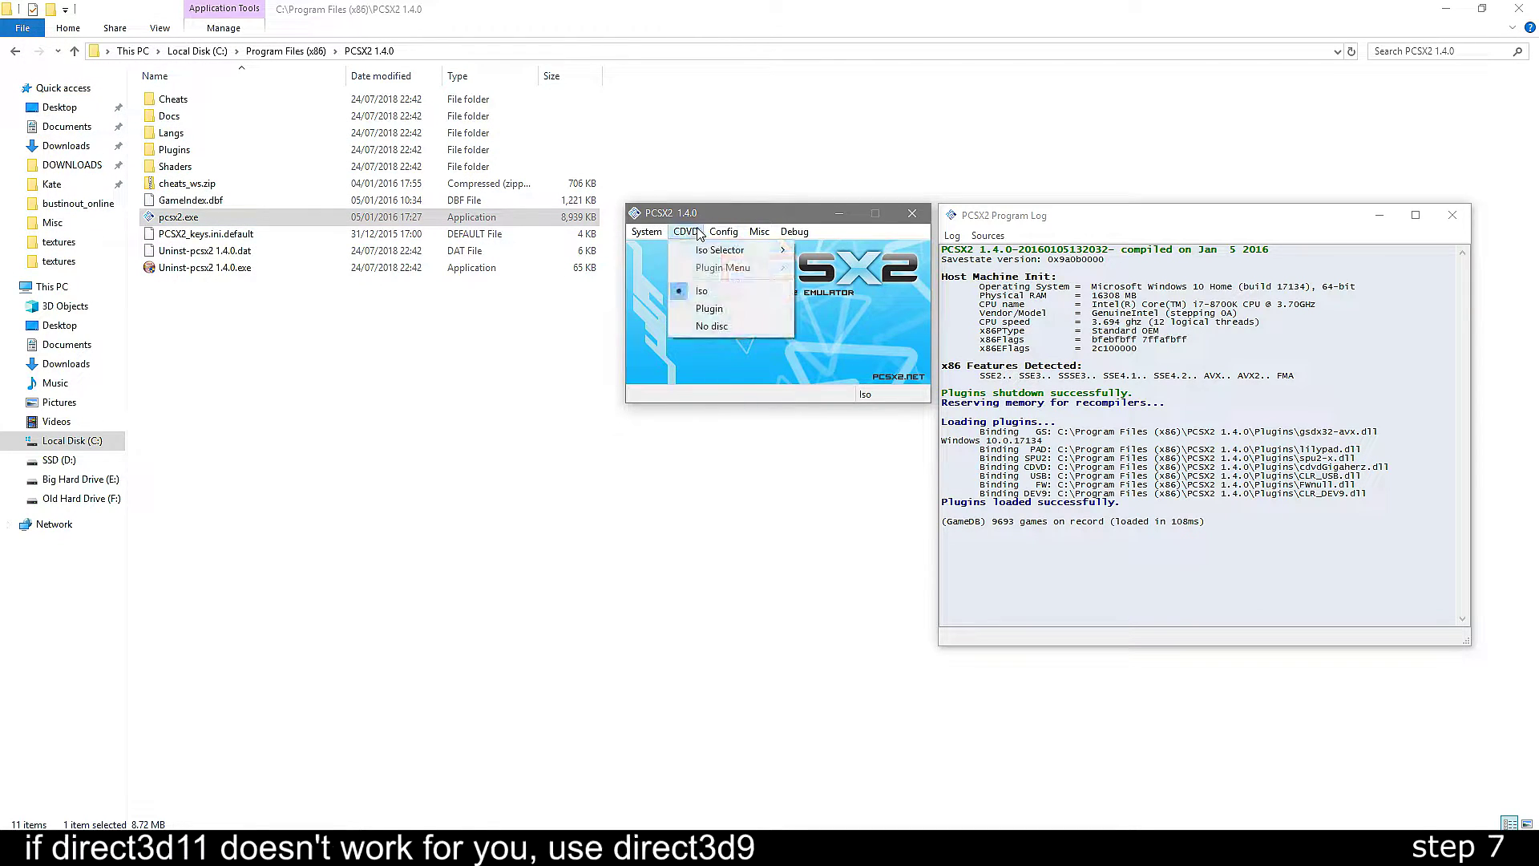
{"action": "left_click", "coordinate": [723, 232]}
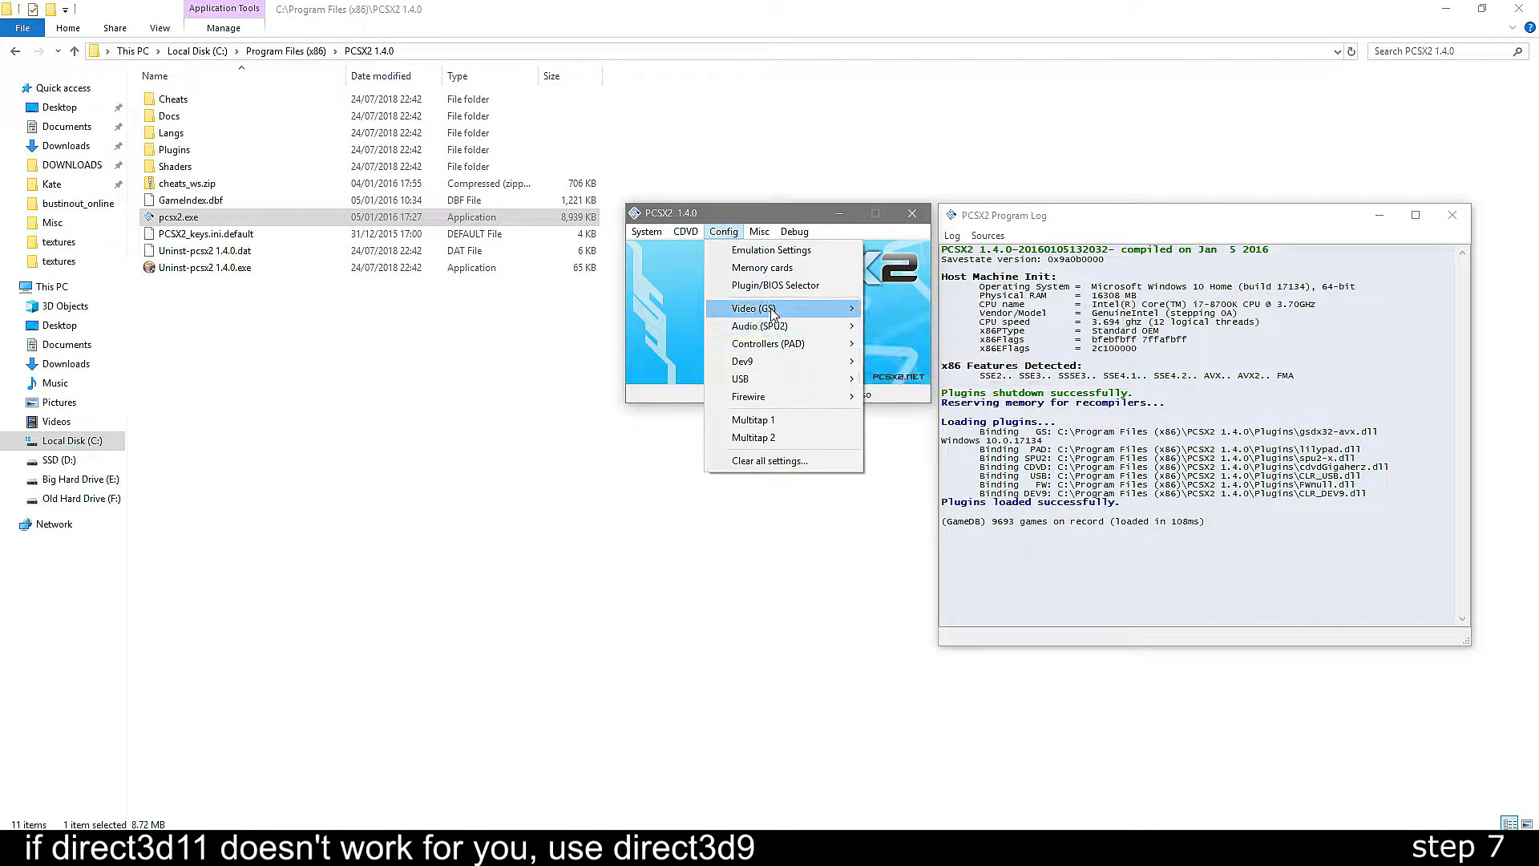
{"action": "mouse_move", "coordinate": [772, 314]}
{"action": "left_click", "coordinate": [922, 373]}
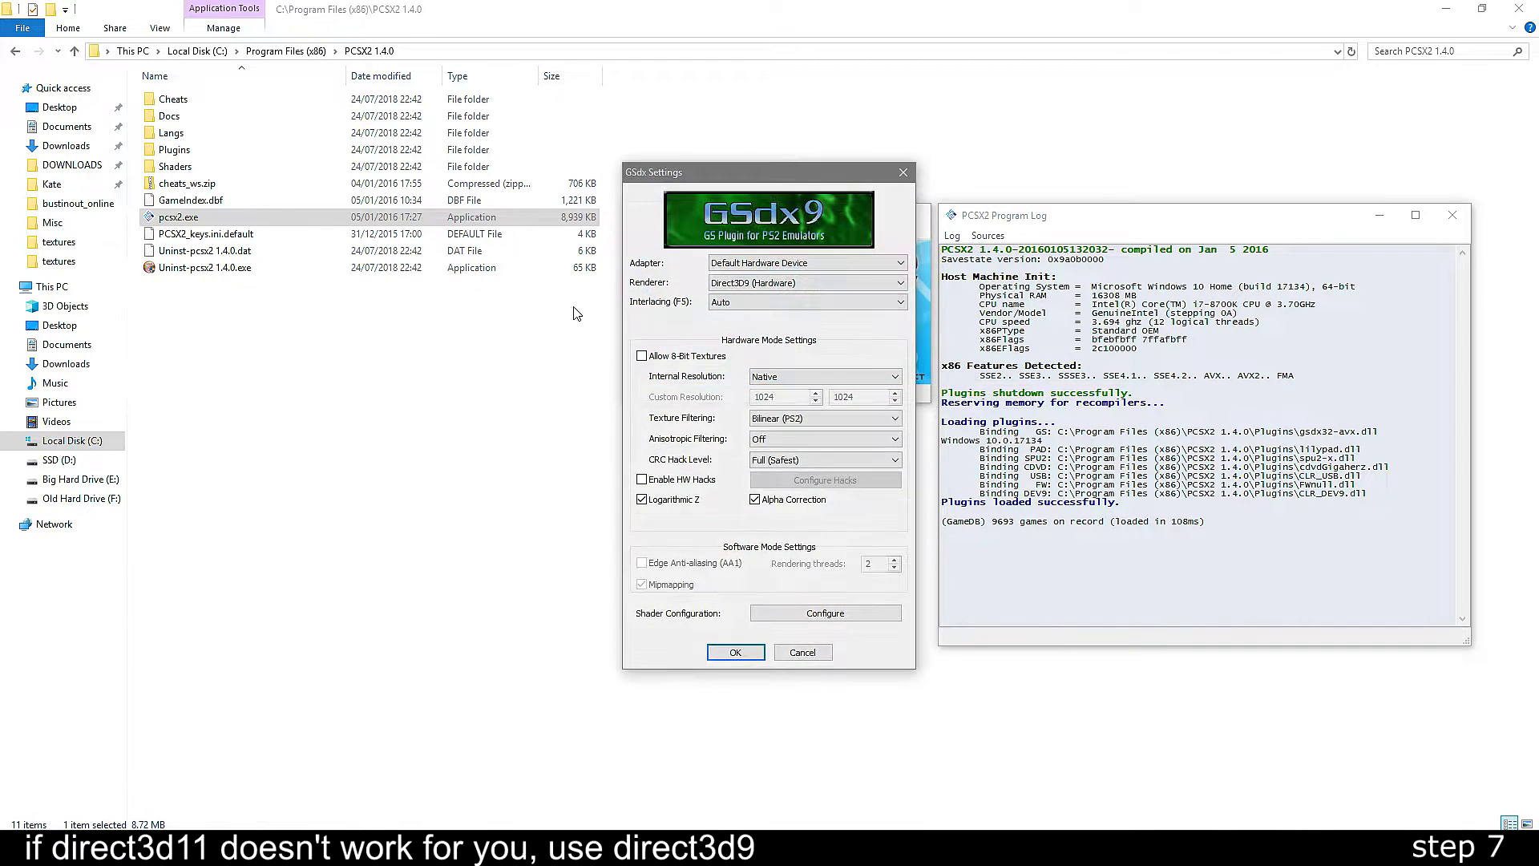
{"action": "left_click", "coordinate": [746, 283]}
{"action": "left_click", "coordinate": [745, 311]}
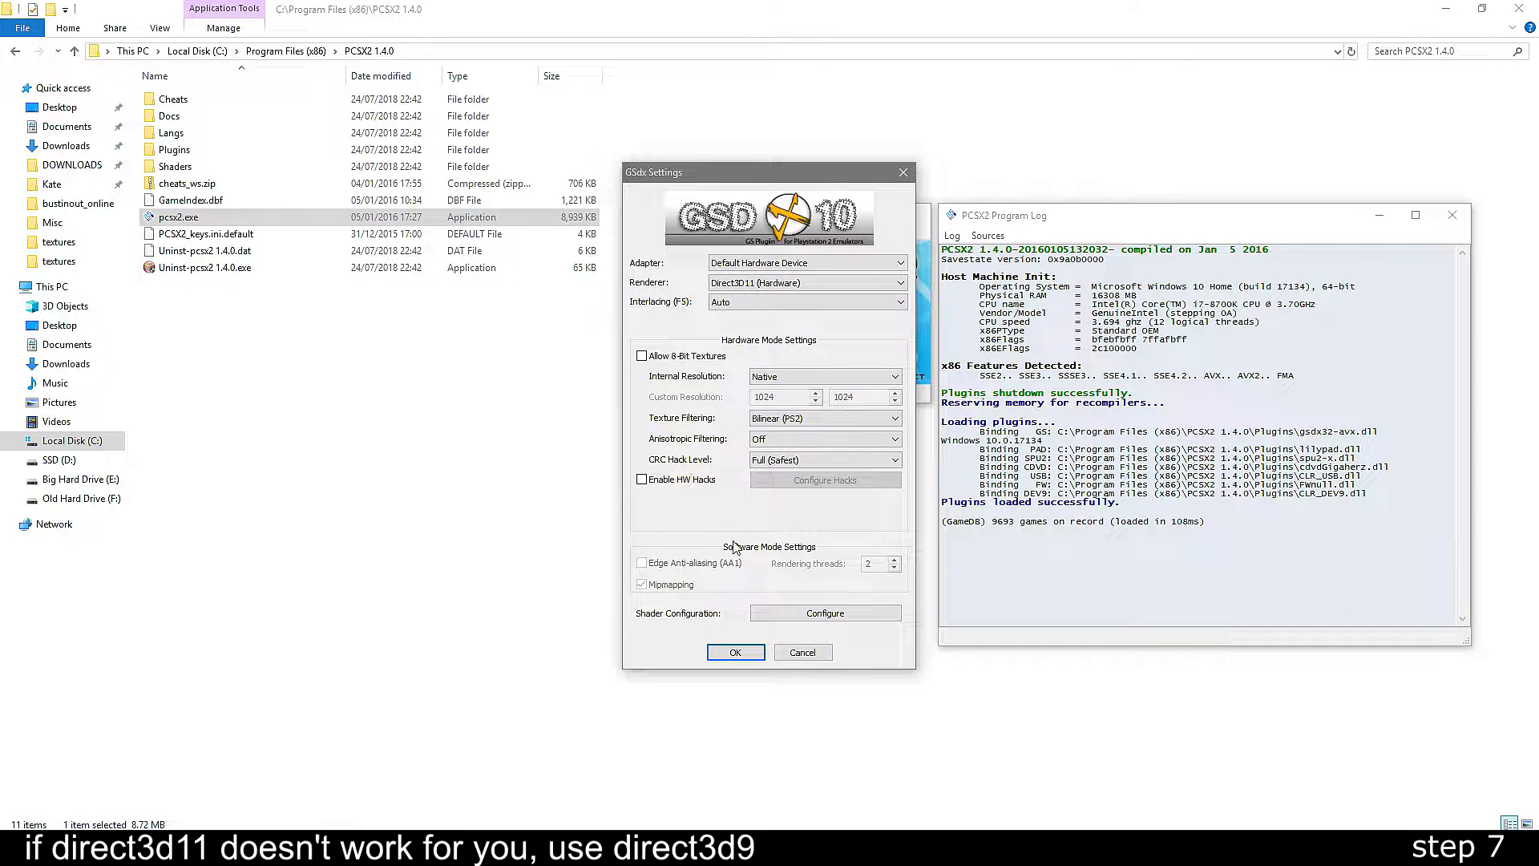
{"action": "left_click", "coordinate": [775, 485]}
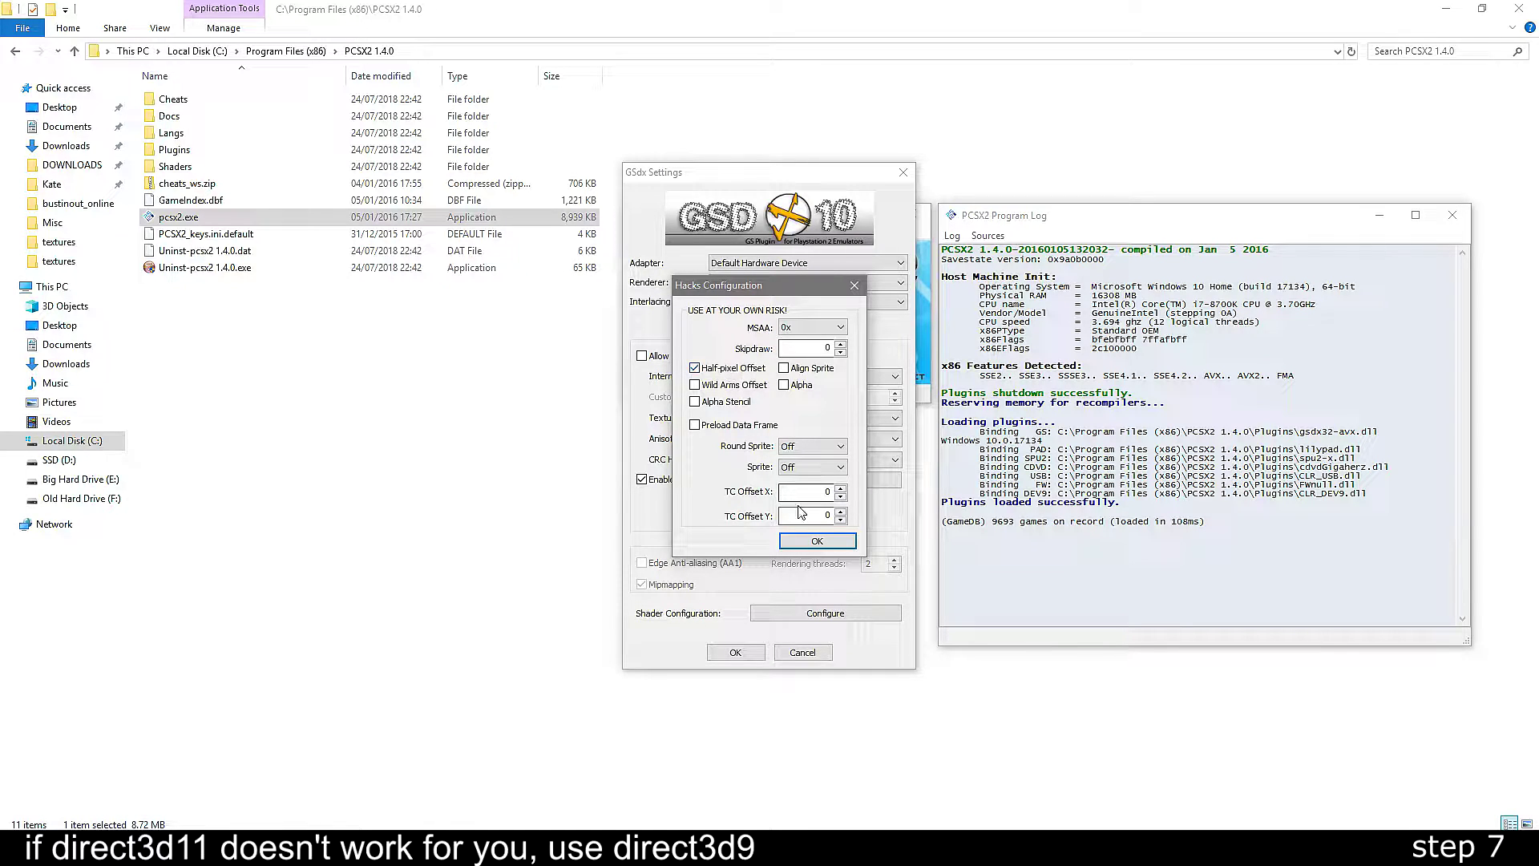
{"action": "left_click", "coordinate": [799, 542]}
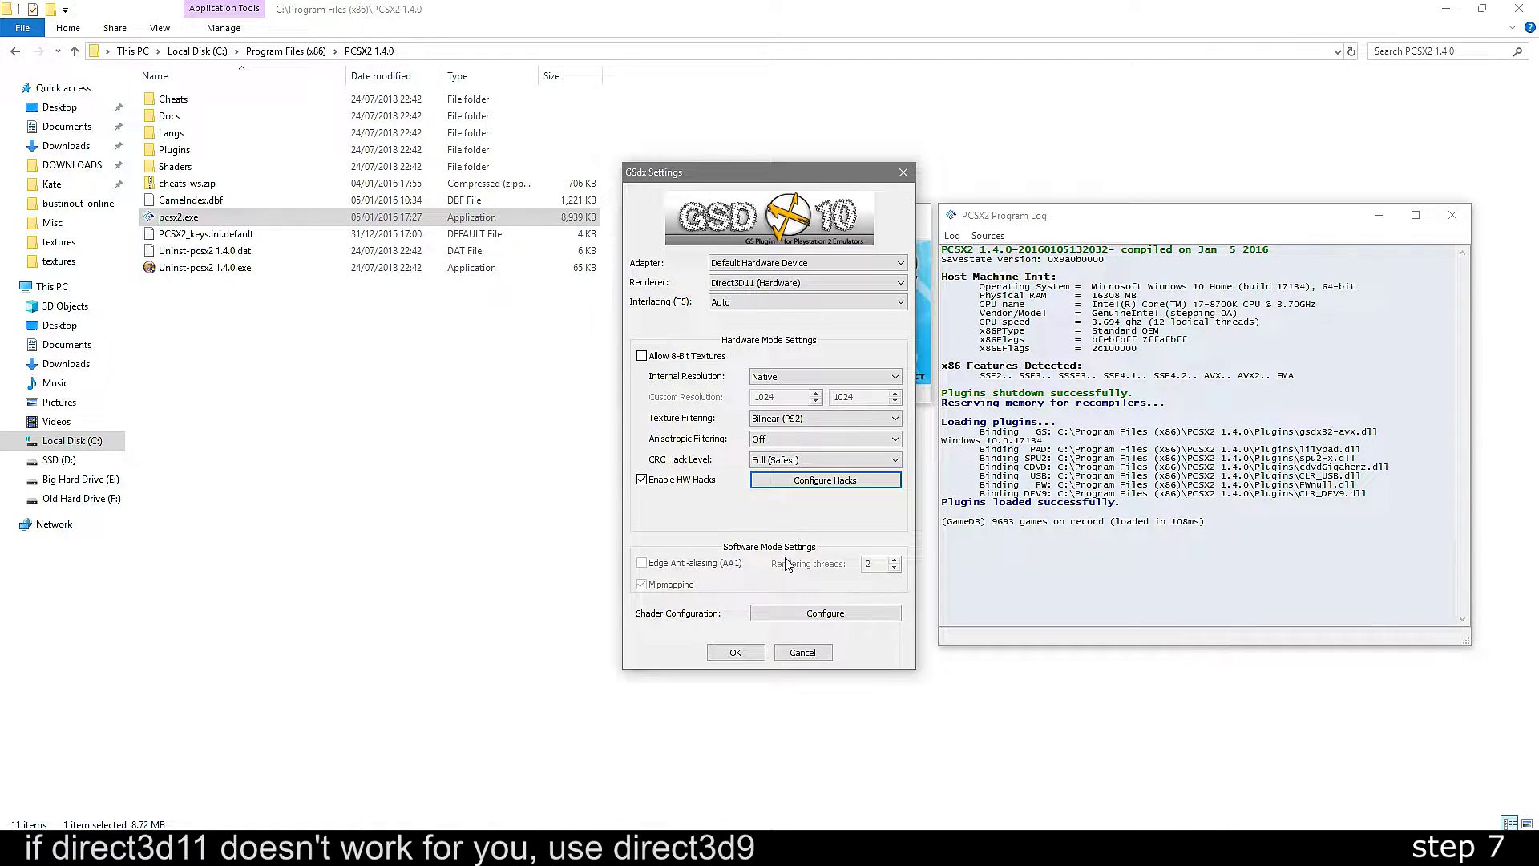
{"action": "left_click", "coordinate": [733, 652]}
- Untick the preset and enable manual game fixes with Skip MPEG hack, then apply
{"action": "left_click", "coordinate": [726, 232]}
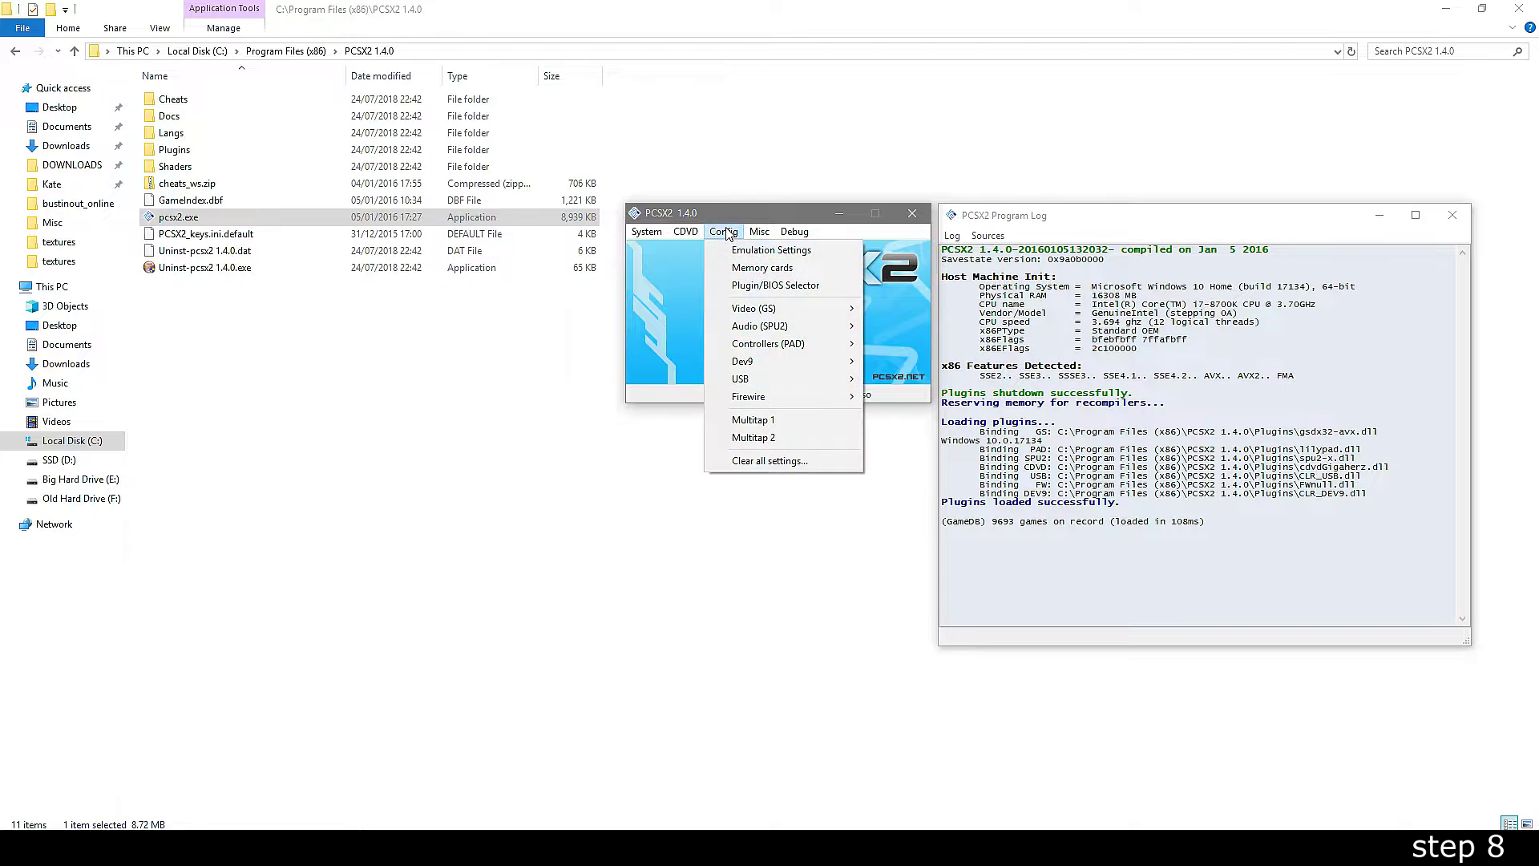
{"action": "mouse_move", "coordinate": [773, 314]}
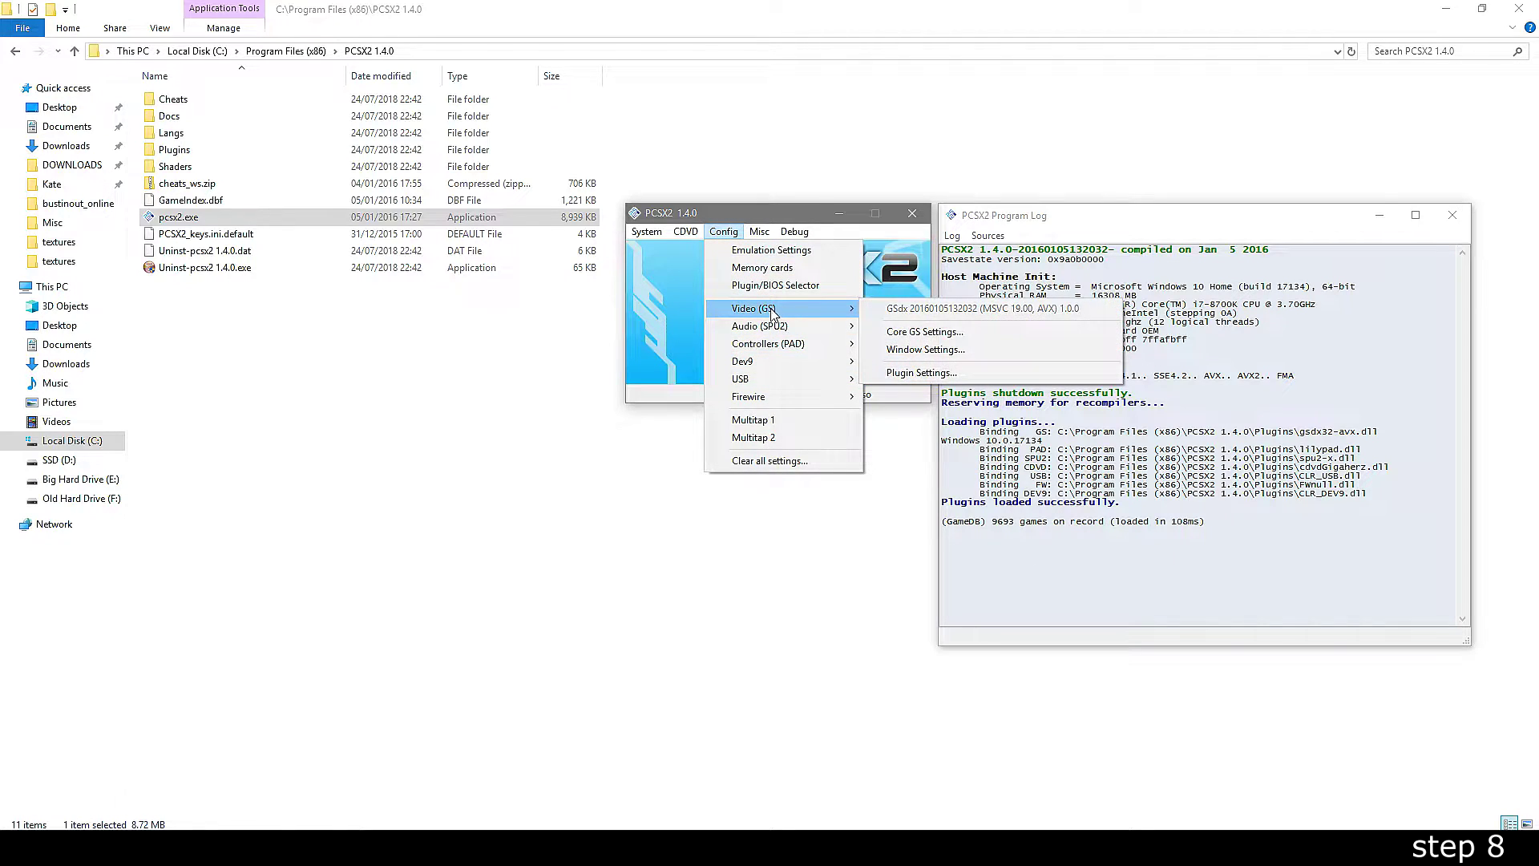
{"action": "left_click", "coordinate": [925, 350]}
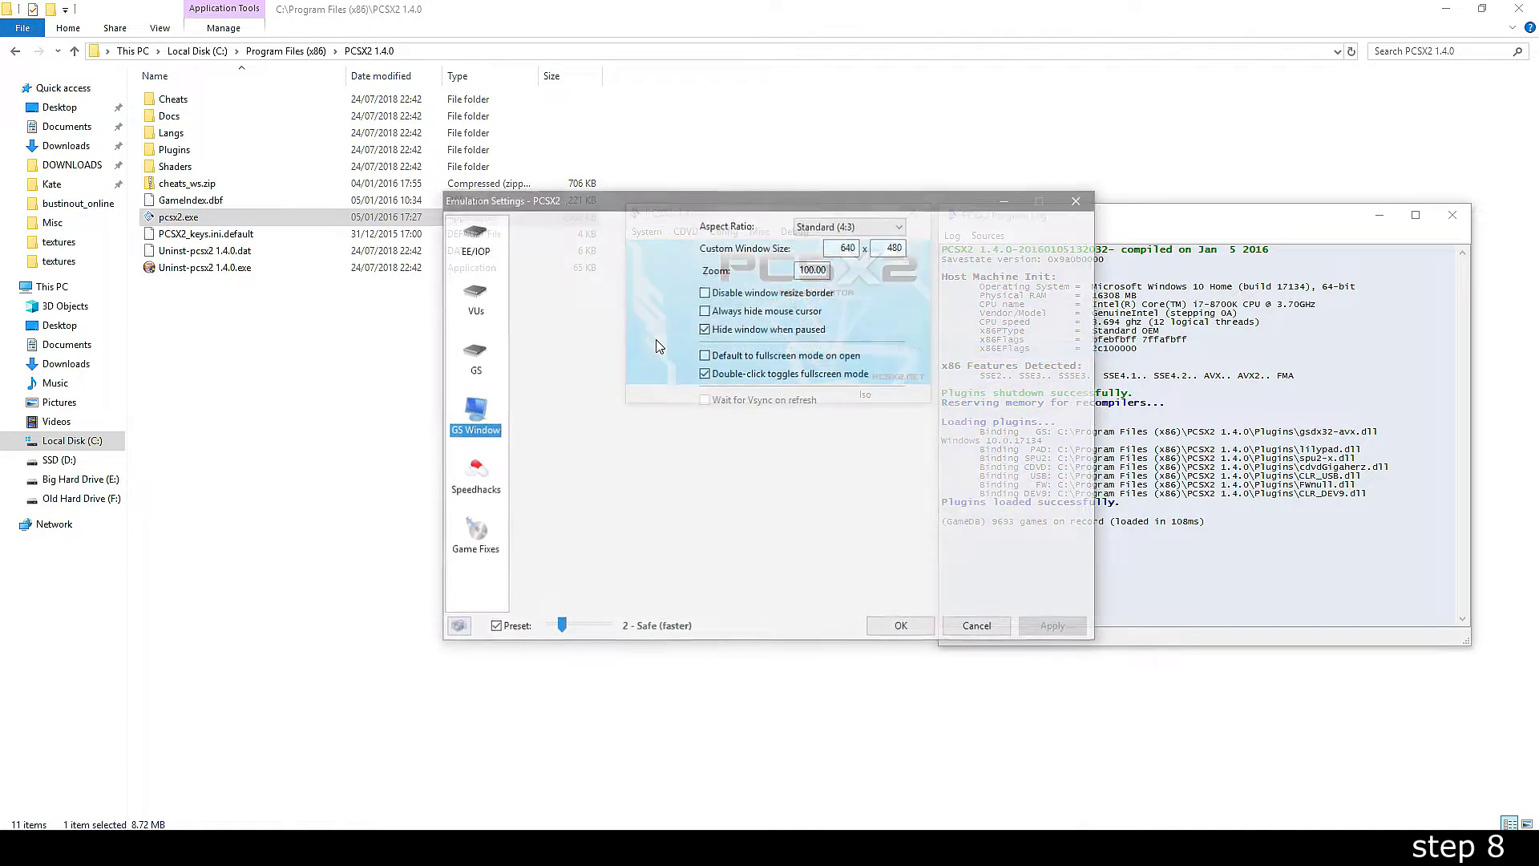
{"action": "left_click", "coordinate": [473, 478]}
{"action": "left_click", "coordinate": [481, 552]}
{"action": "left_click", "coordinate": [494, 627]}
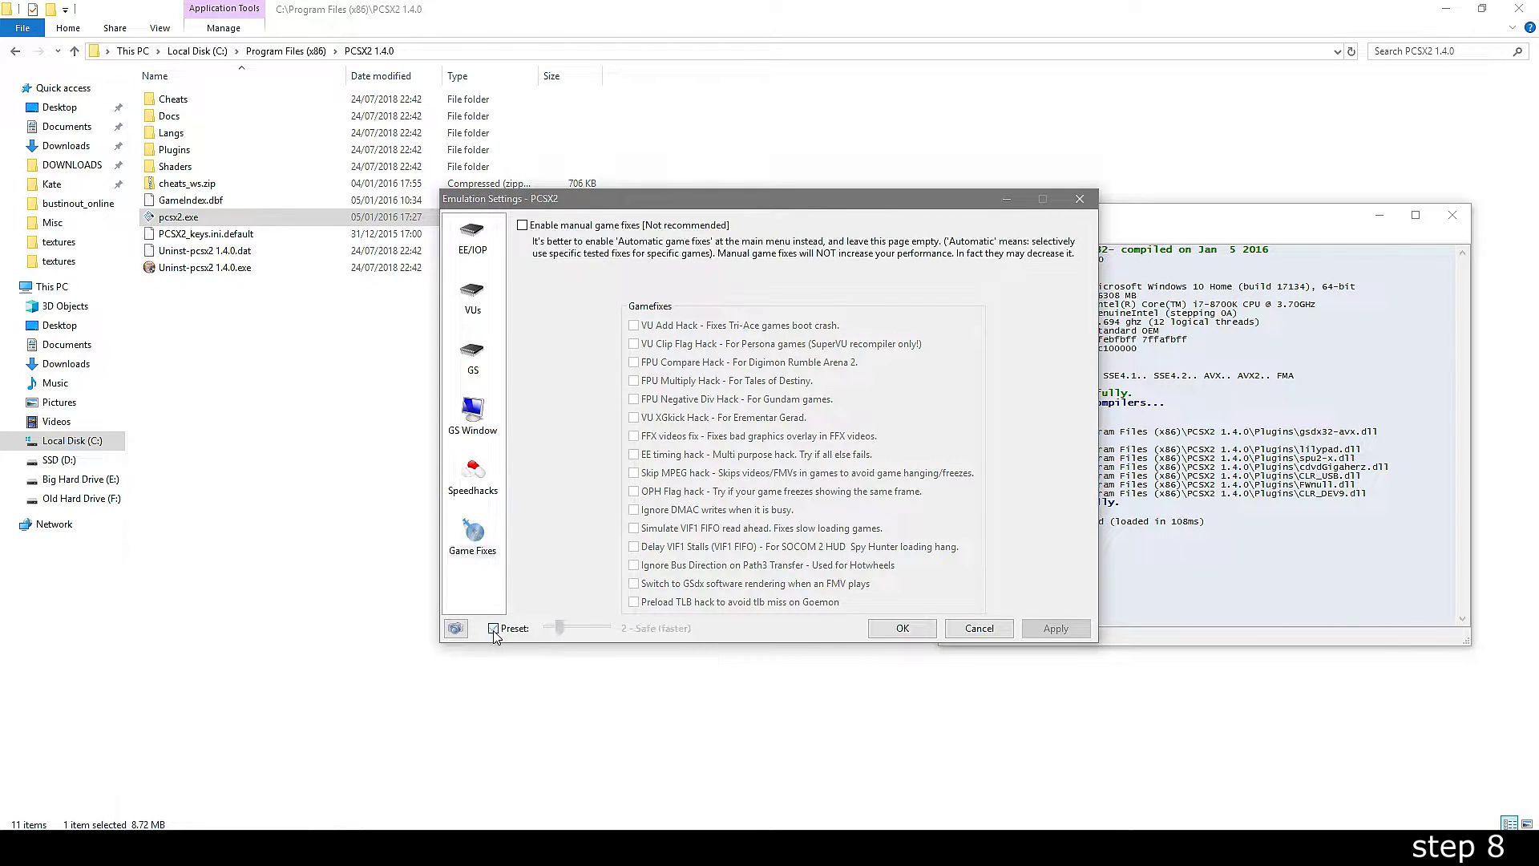
{"action": "left_click", "coordinate": [566, 227]}
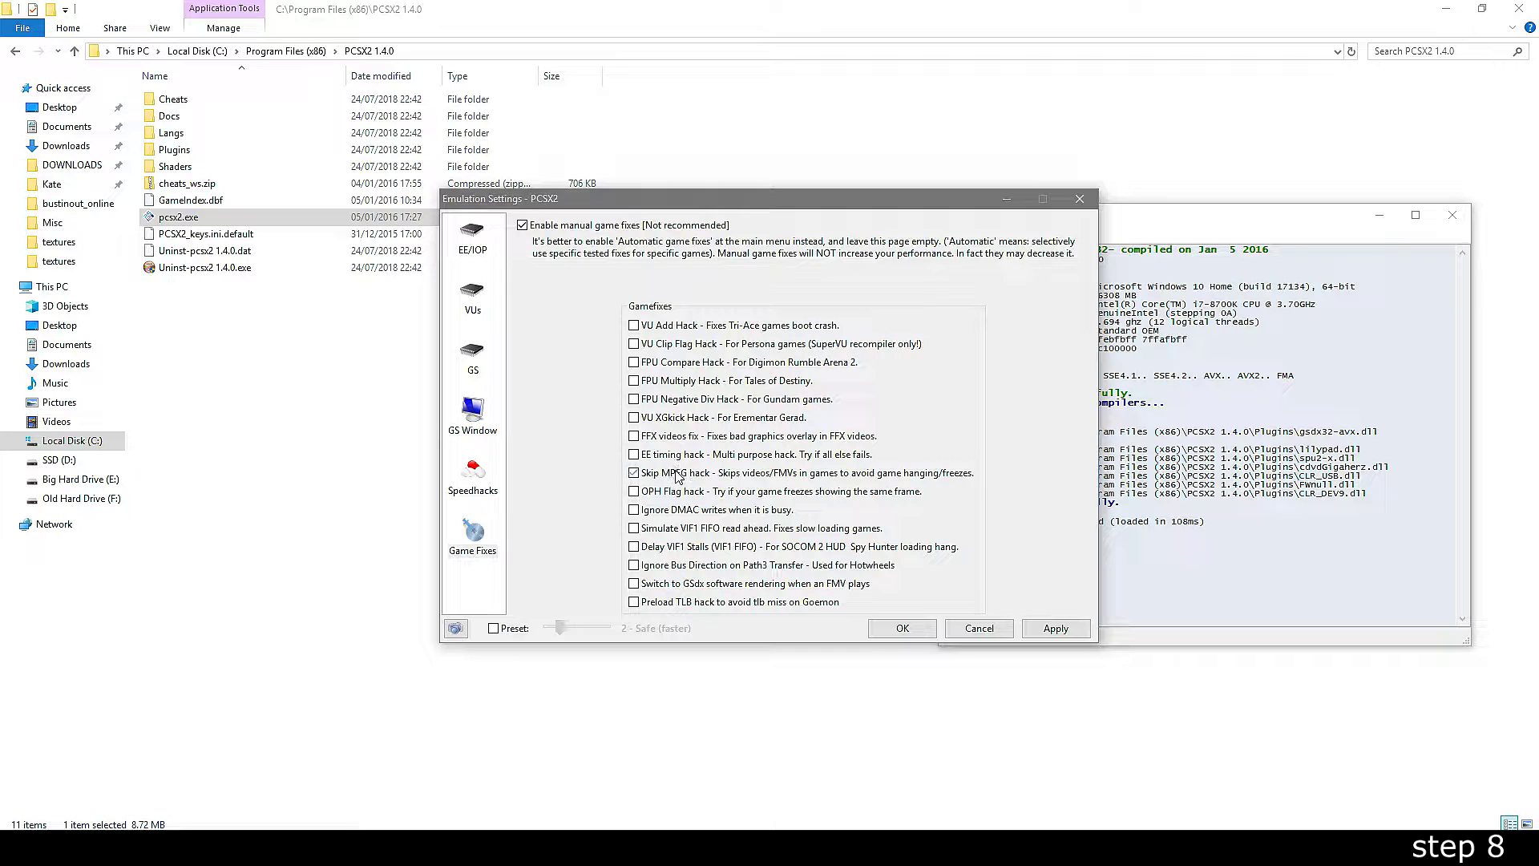
{"action": "left_click", "coordinate": [1056, 627]}
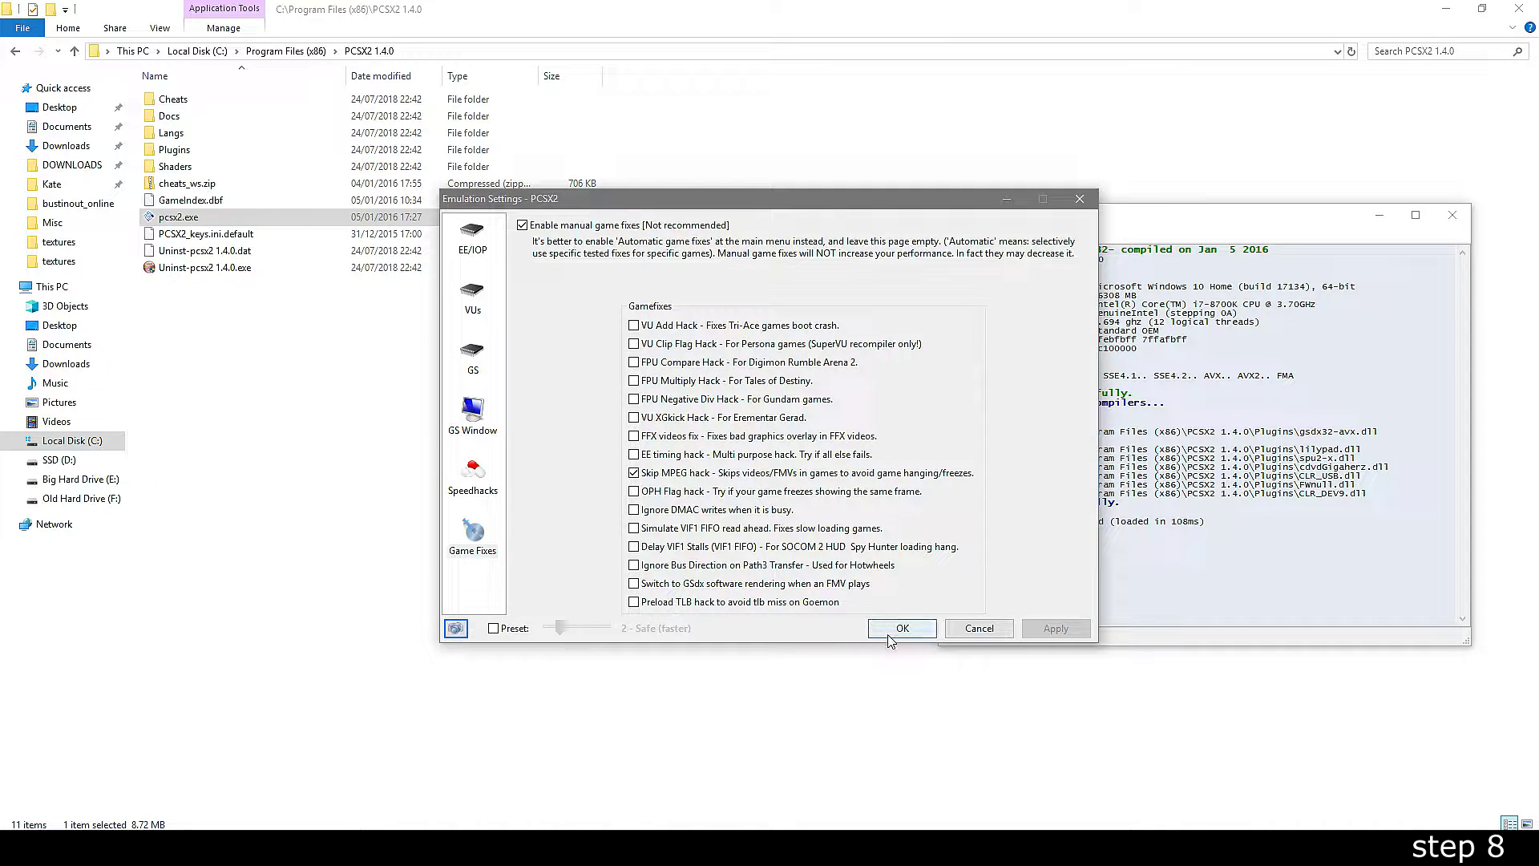
{"action": "left_click", "coordinate": [899, 628]}
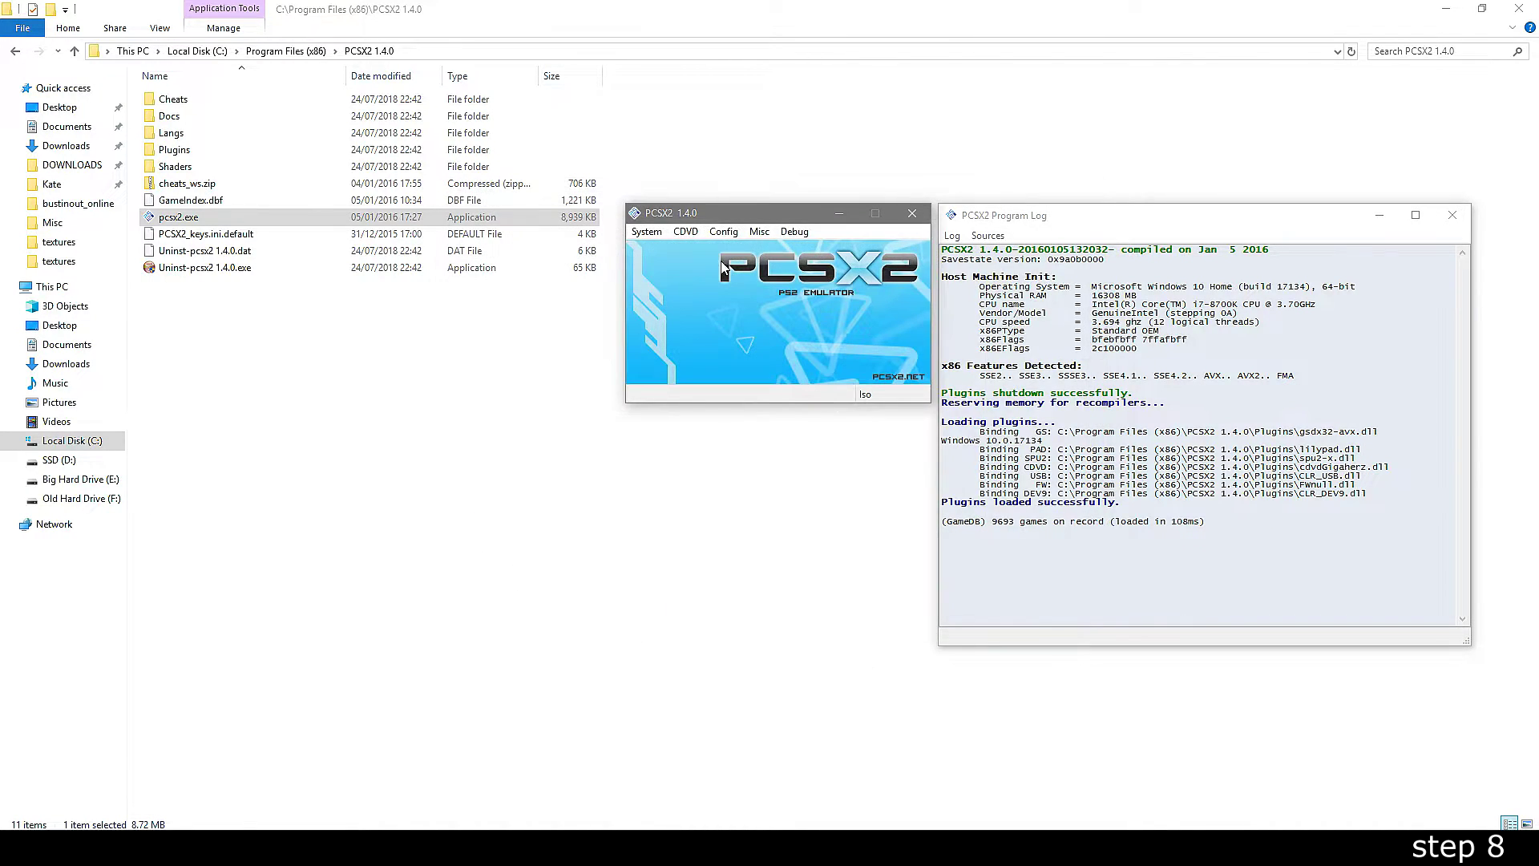
- Select the Sims Bustin' Out (USA) ISO through the Iso Selector
{"action": "left_click", "coordinate": [685, 232]}
{"action": "mouse_move", "coordinate": [713, 250]}
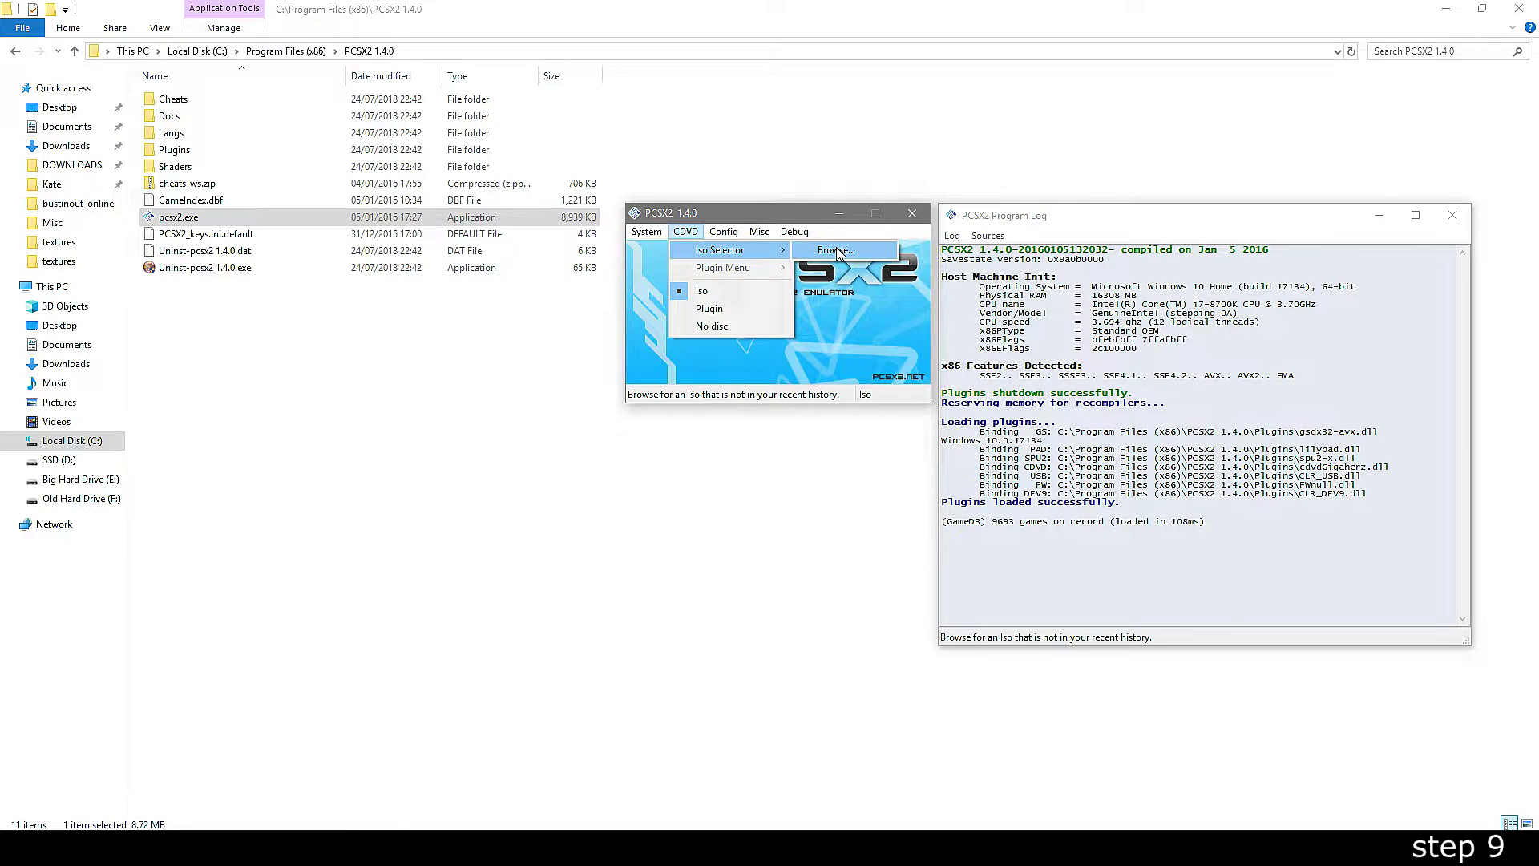
{"action": "left_click", "coordinate": [838, 253]}
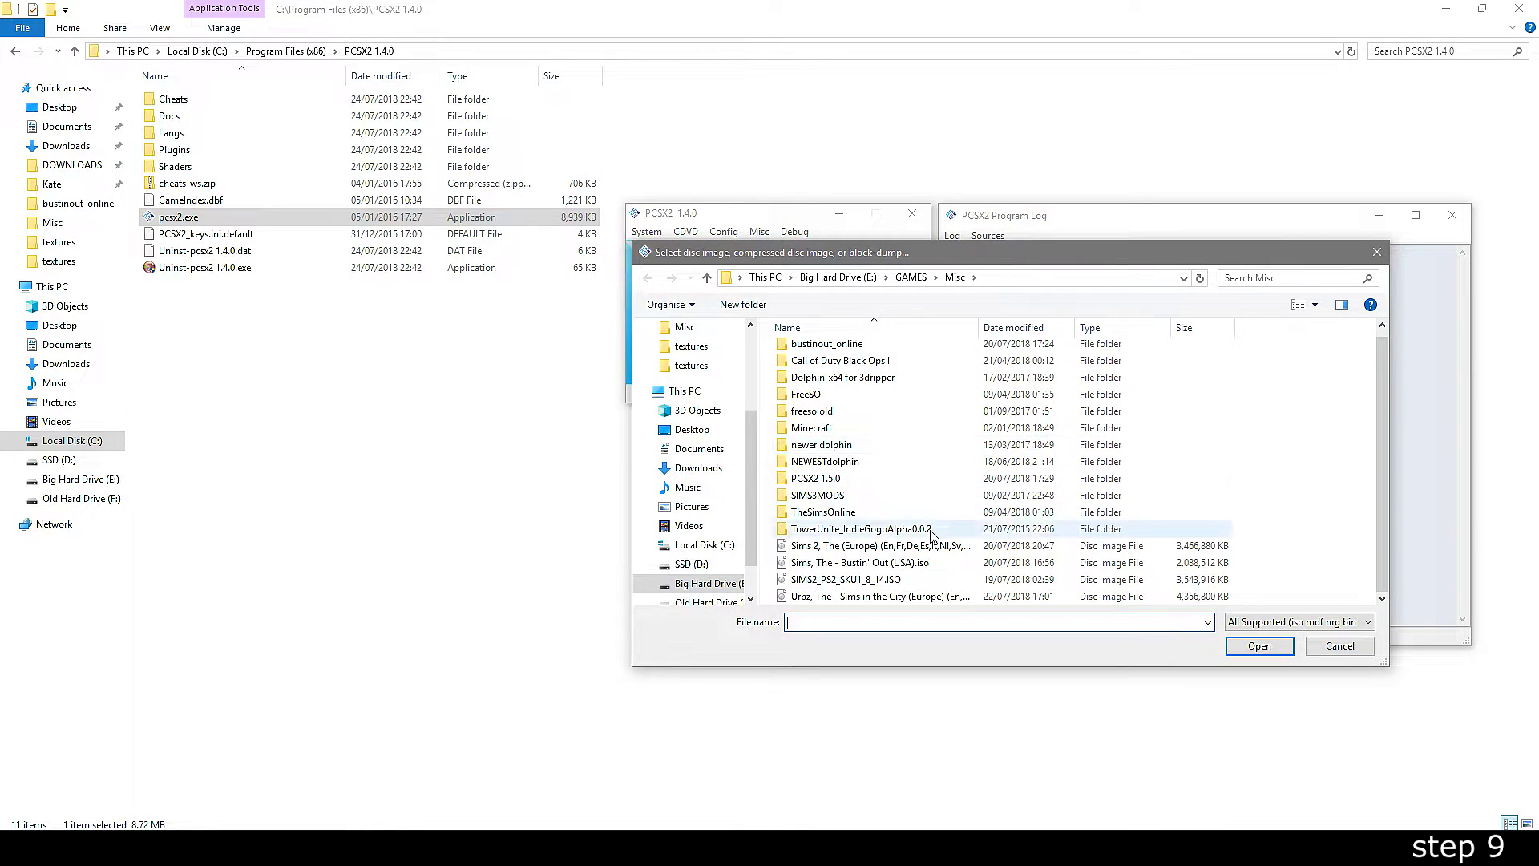
{"action": "double_click", "coordinate": [922, 563]}
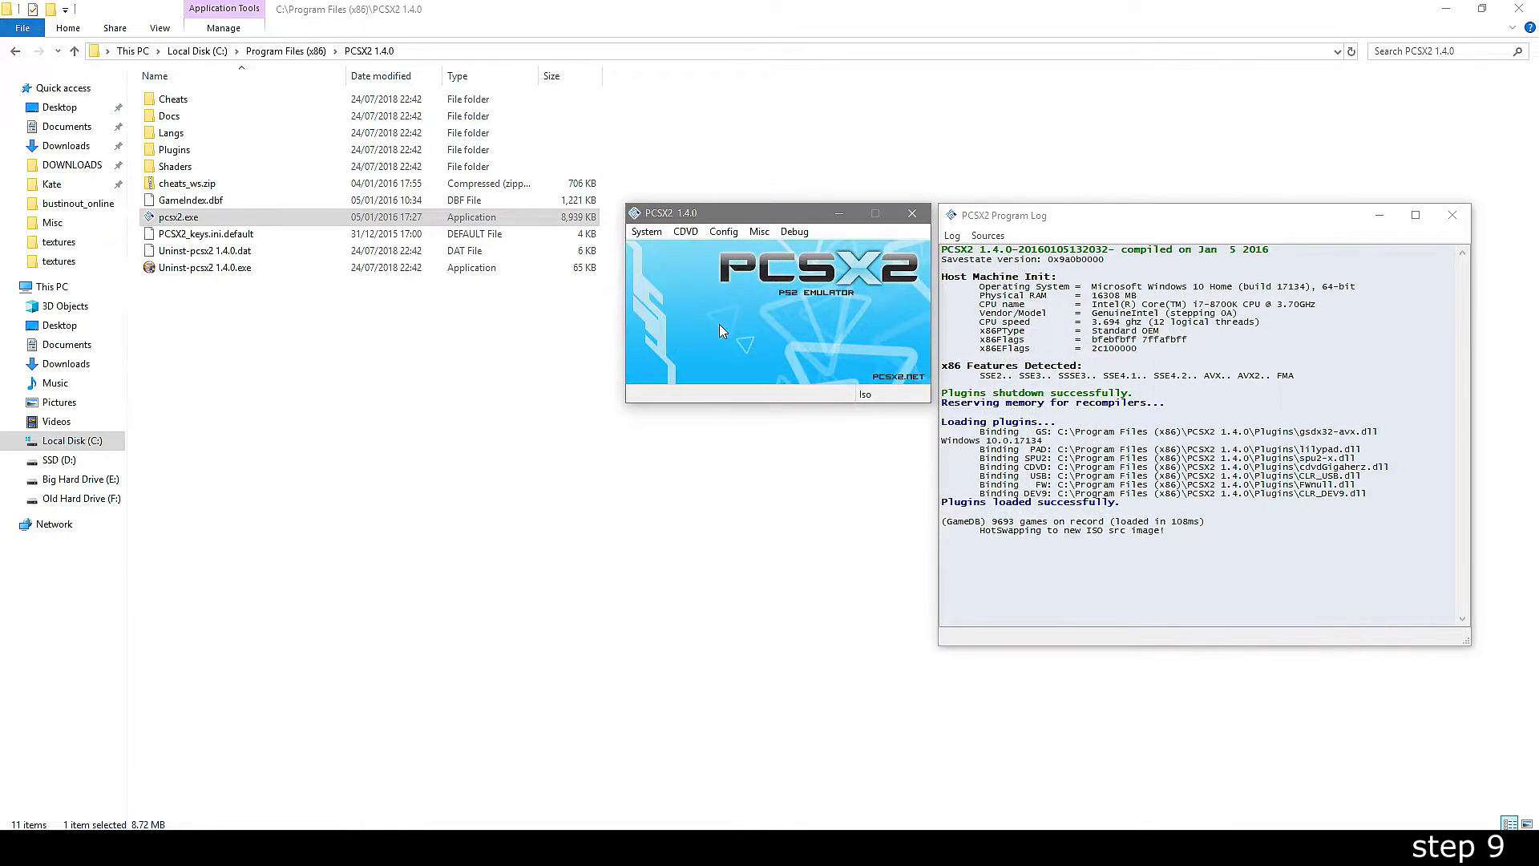
- Boot the disc with Boot CDVD (fast) and center the game window
{"action": "left_click", "coordinate": [648, 233]}
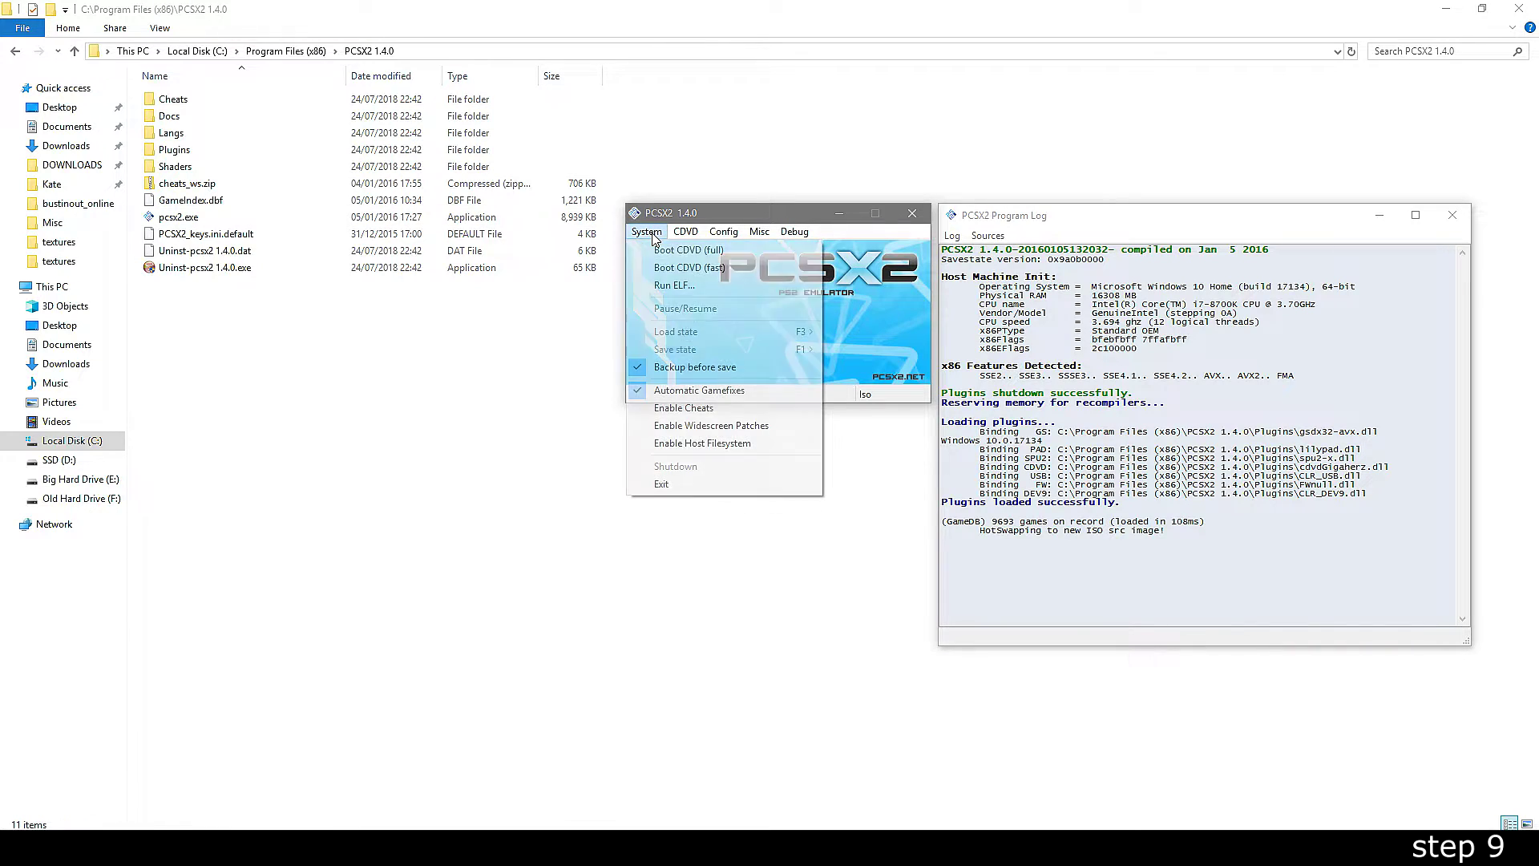
{"action": "left_click", "coordinate": [672, 275]}
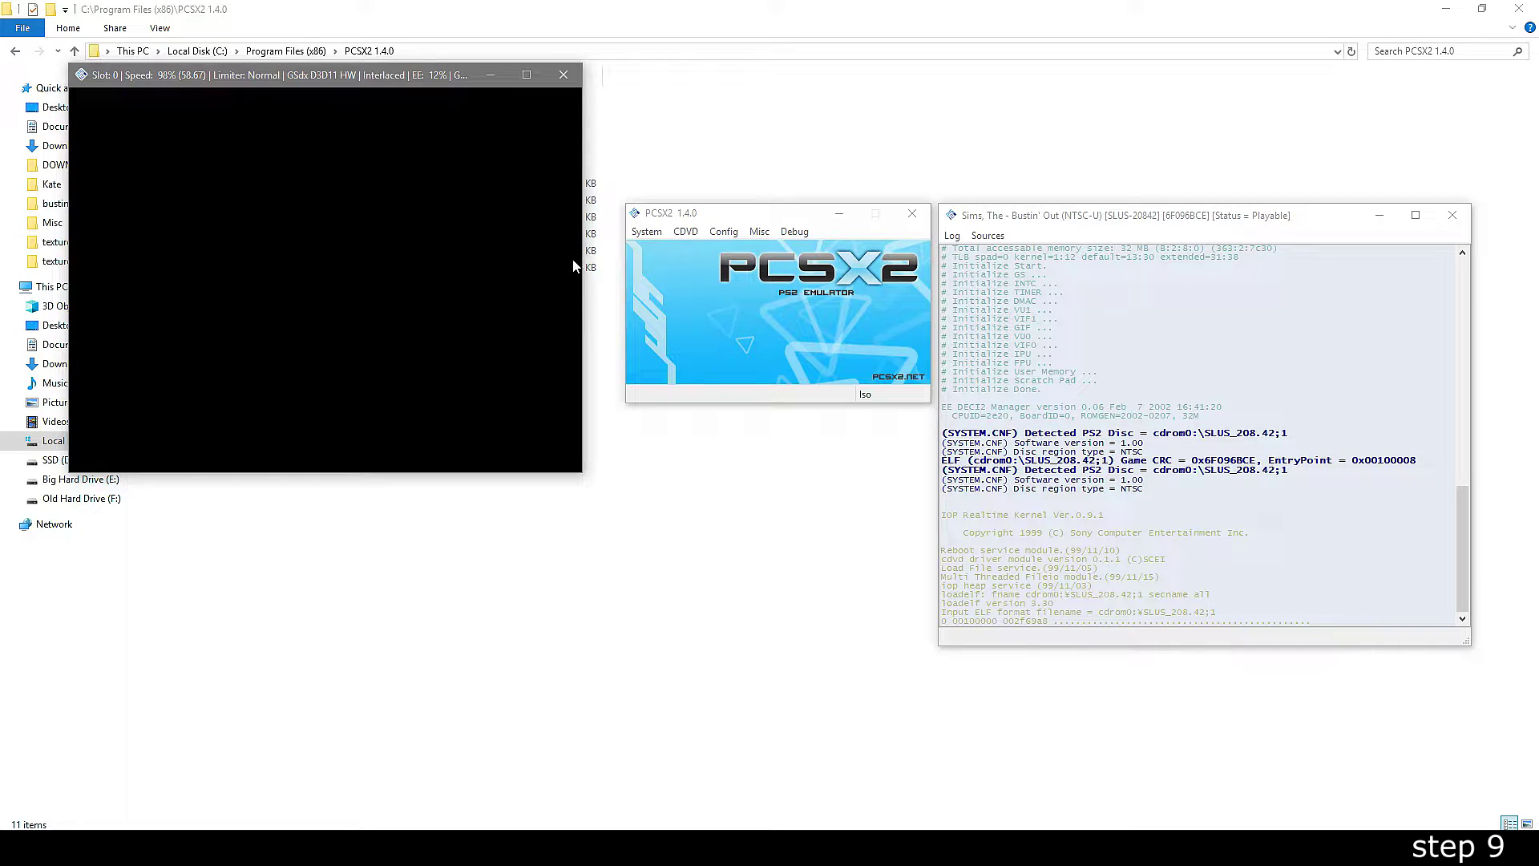
{"action": "left_click_drag", "start_coordinate": [468, 74], "coordinate": [829, 132]}
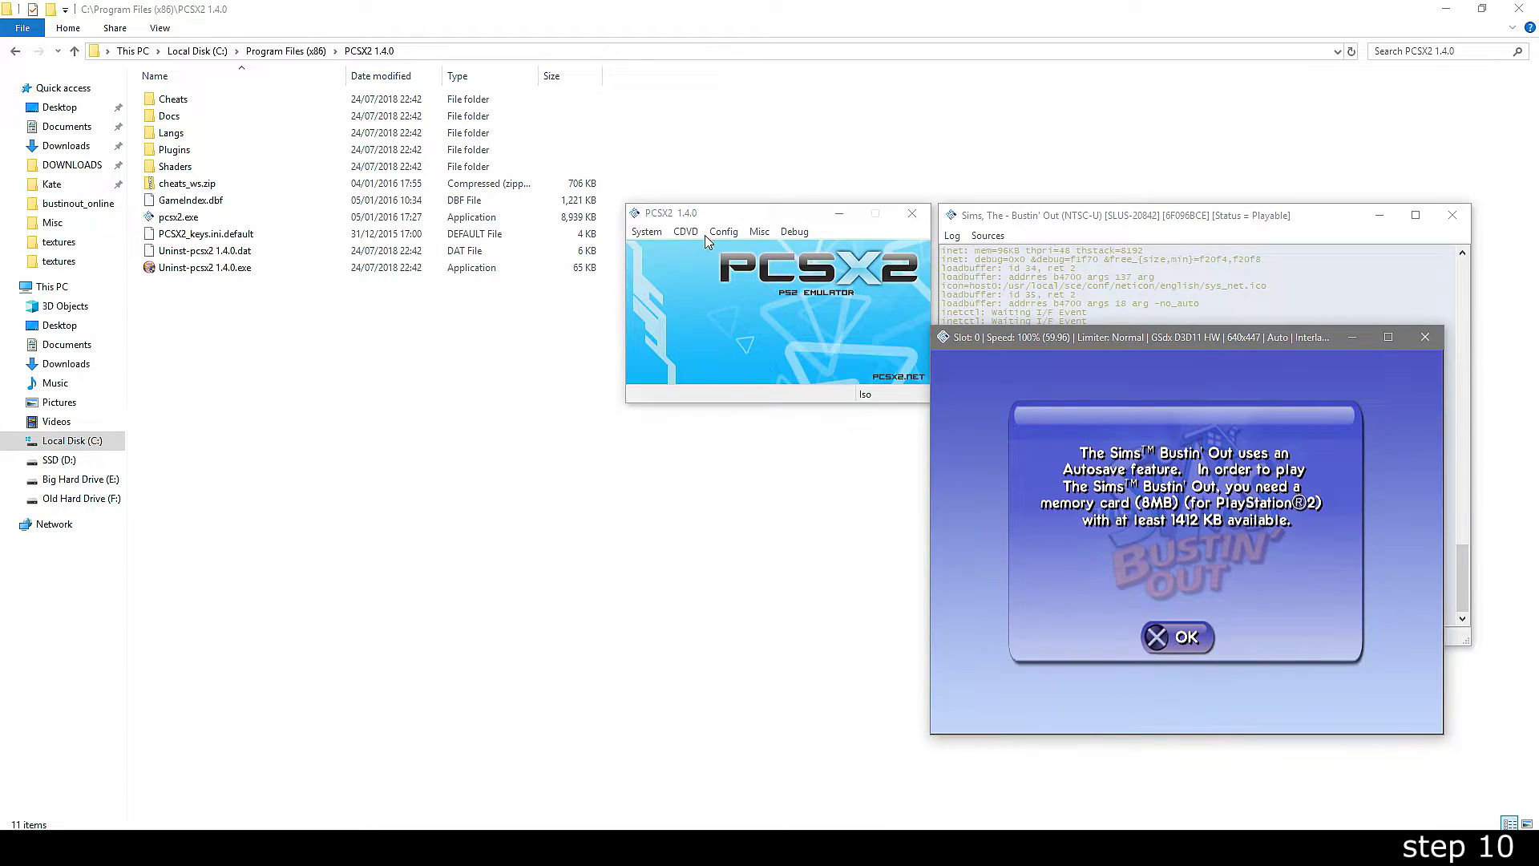
{"action": "left_click", "coordinate": [723, 232]}
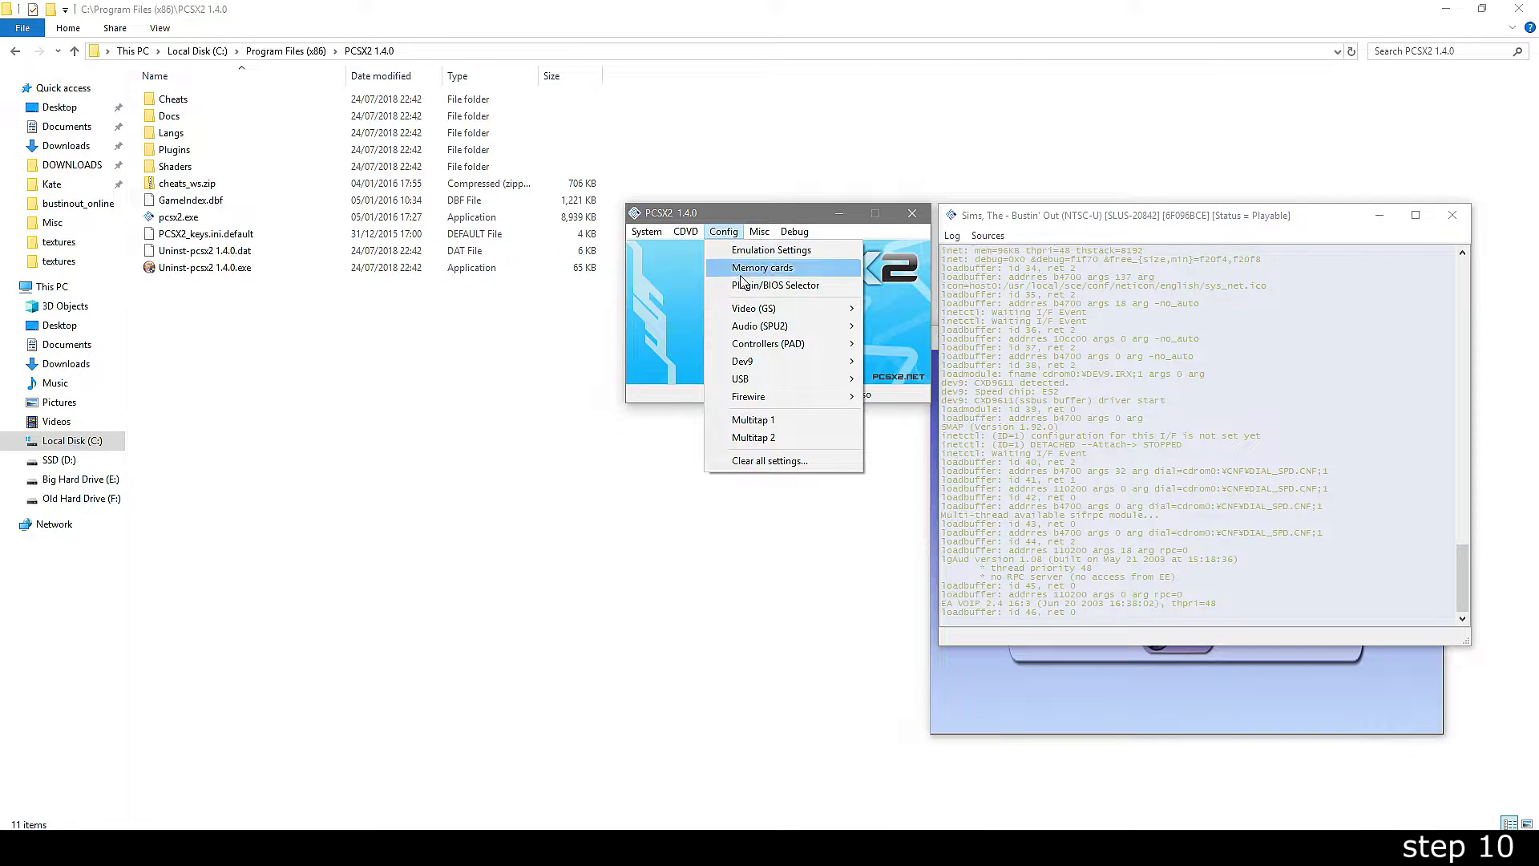
- Review LilyPad's Pad 1 bindings to XInput Pad 0 and confirm them with OK
{"action": "mouse_move", "coordinate": [802, 345]}
{"action": "left_click", "coordinate": [888, 366]}
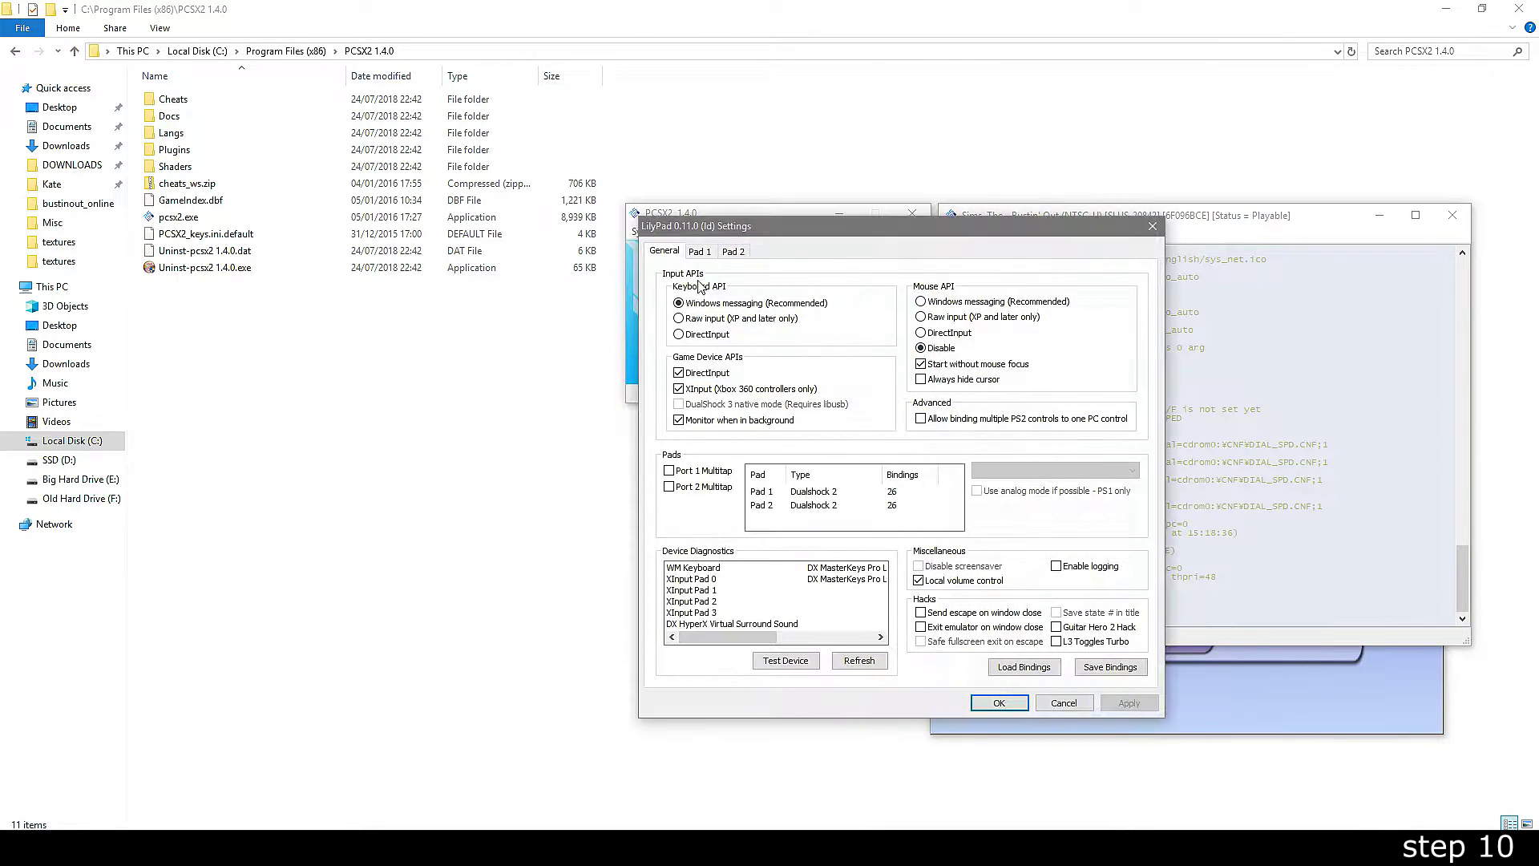
{"action": "left_click", "coordinate": [705, 259]}
{"action": "left_click_drag", "start_coordinate": [802, 236], "coordinate": [343, 255]}
{"action": "left_click", "coordinate": [291, 337]}
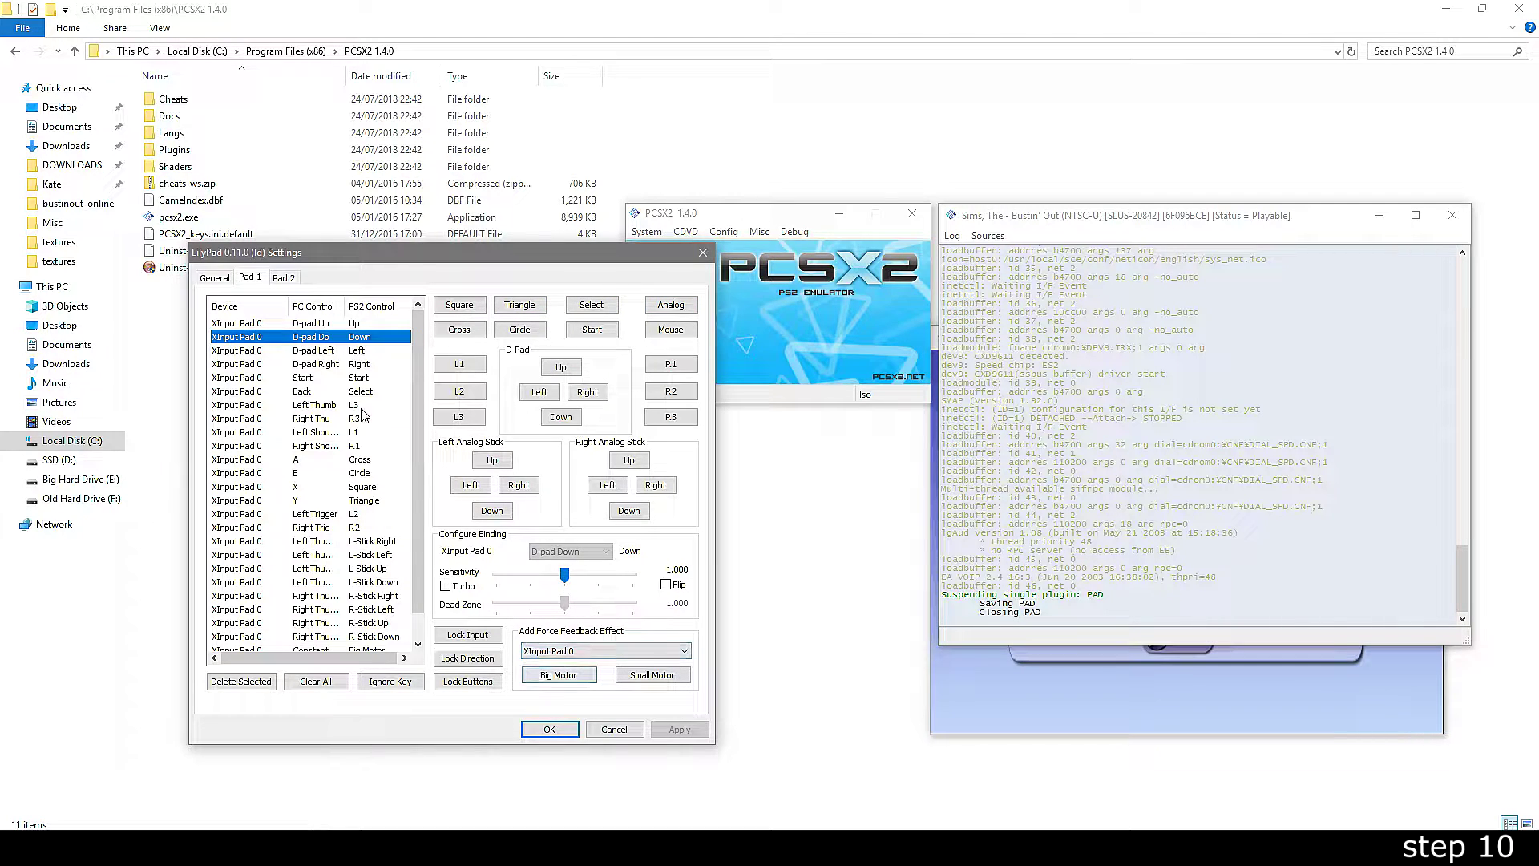
{"action": "left_click", "coordinate": [550, 729]}
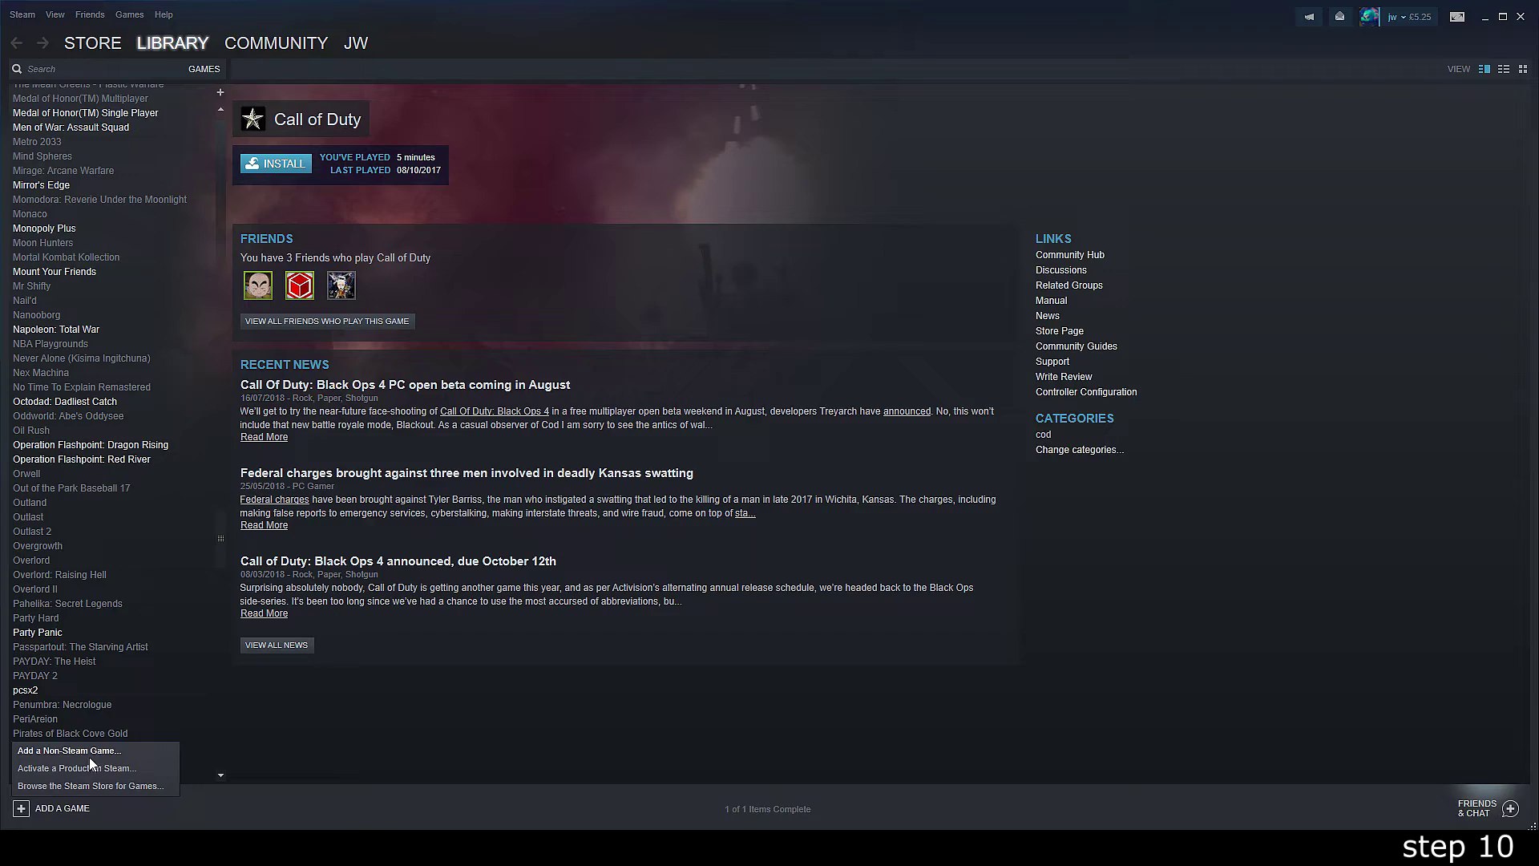
- Add pcsx2.exe to the Steam library as a non-Steam game
{"action": "left_click", "coordinate": [89, 756]}
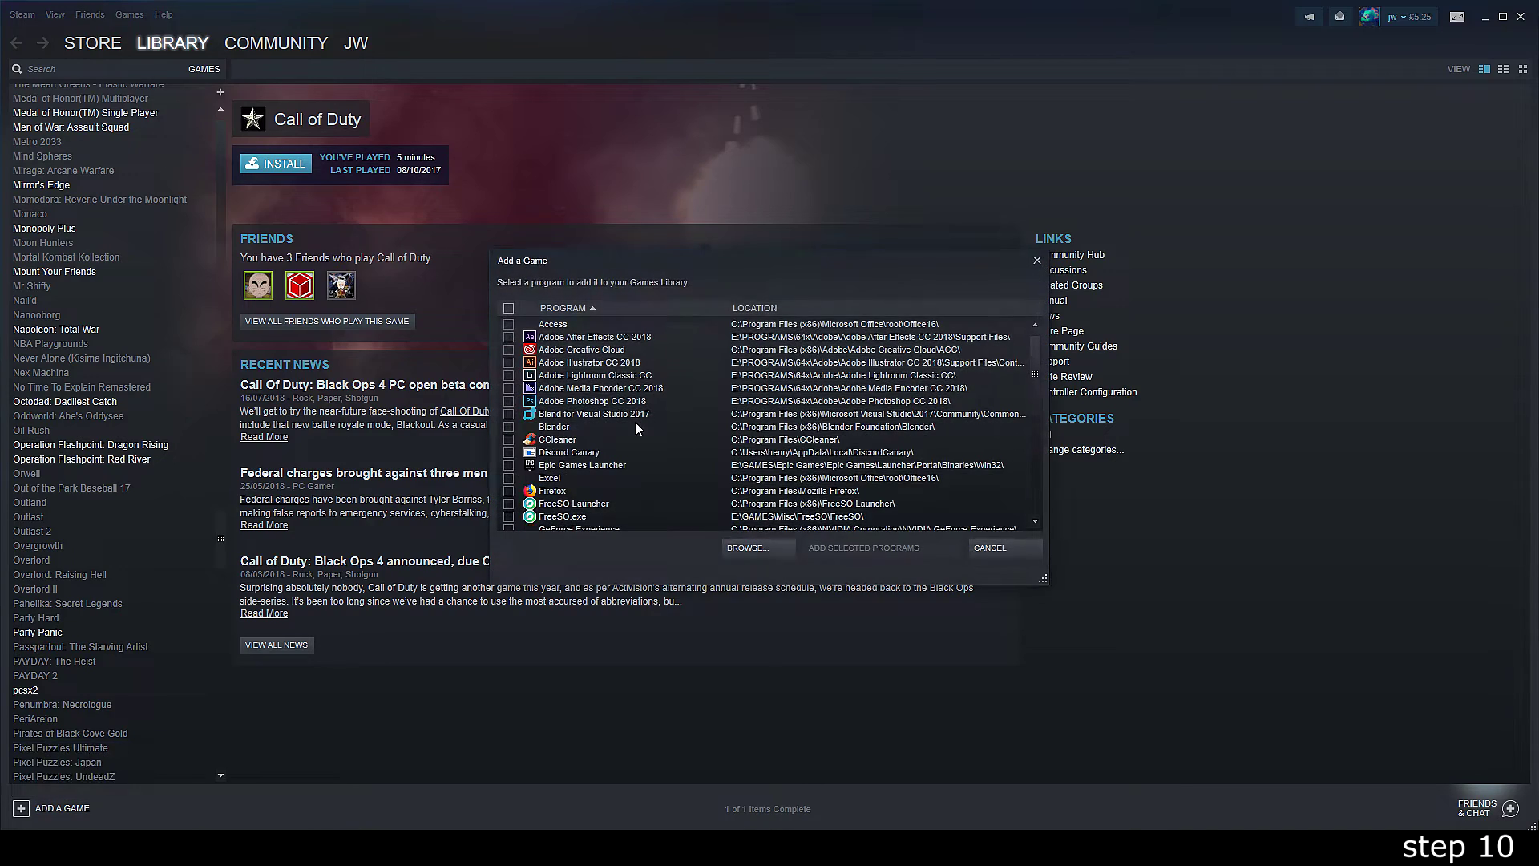
{"action": "left_click", "coordinate": [763, 548]}
{"action": "left_click", "coordinate": [265, 210]}
{"action": "double_click", "coordinate": [264, 193]}
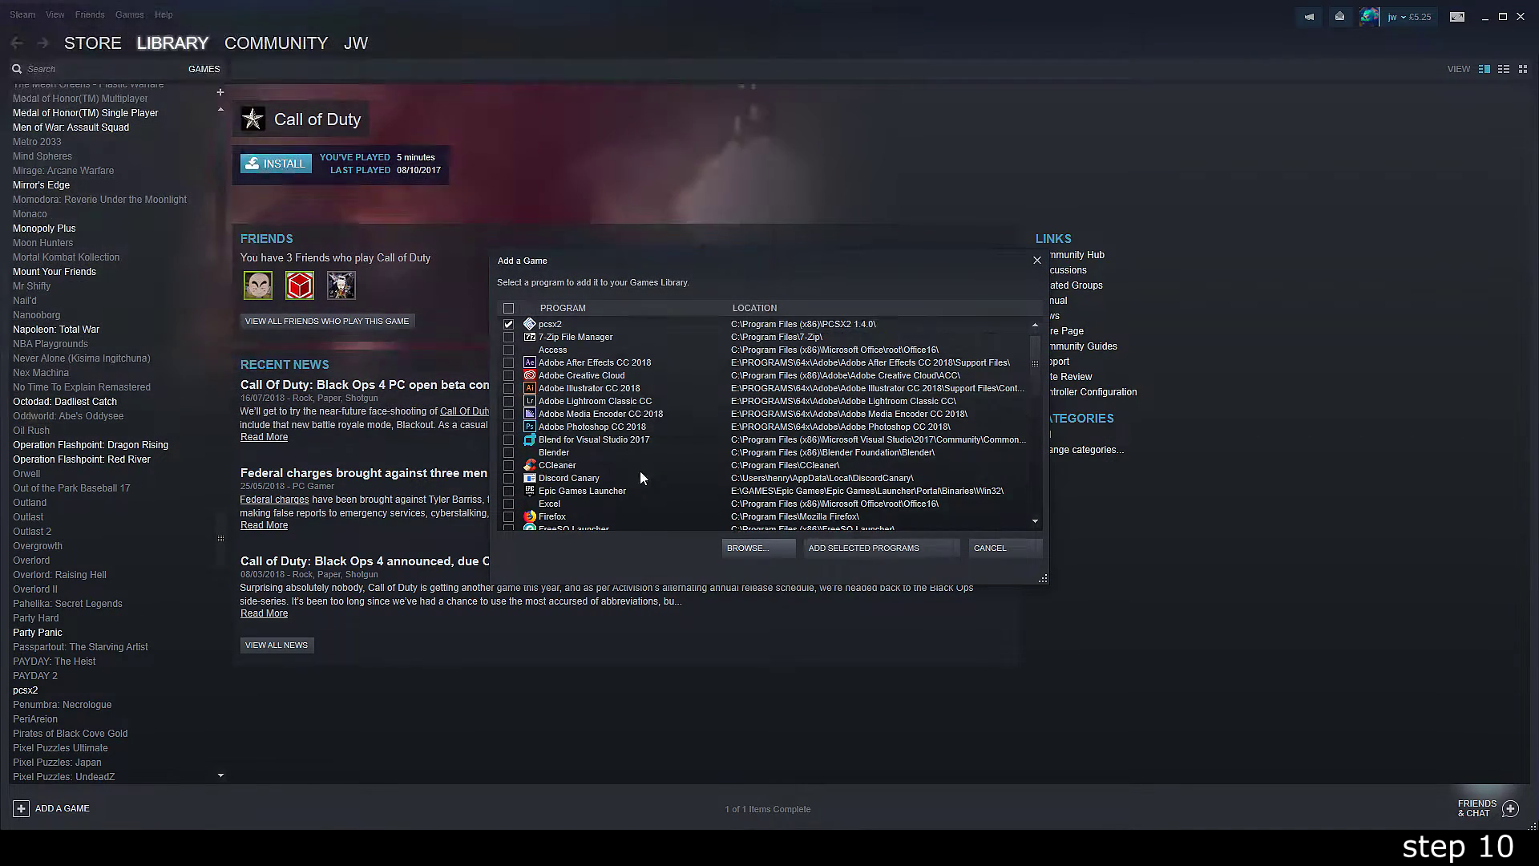
{"action": "left_click", "coordinate": [881, 548]}
- Close the old PCSX2 and game windows, then boot the disc via System > Boot CDVD
{"action": "mouse_move", "coordinate": [443, 729]}
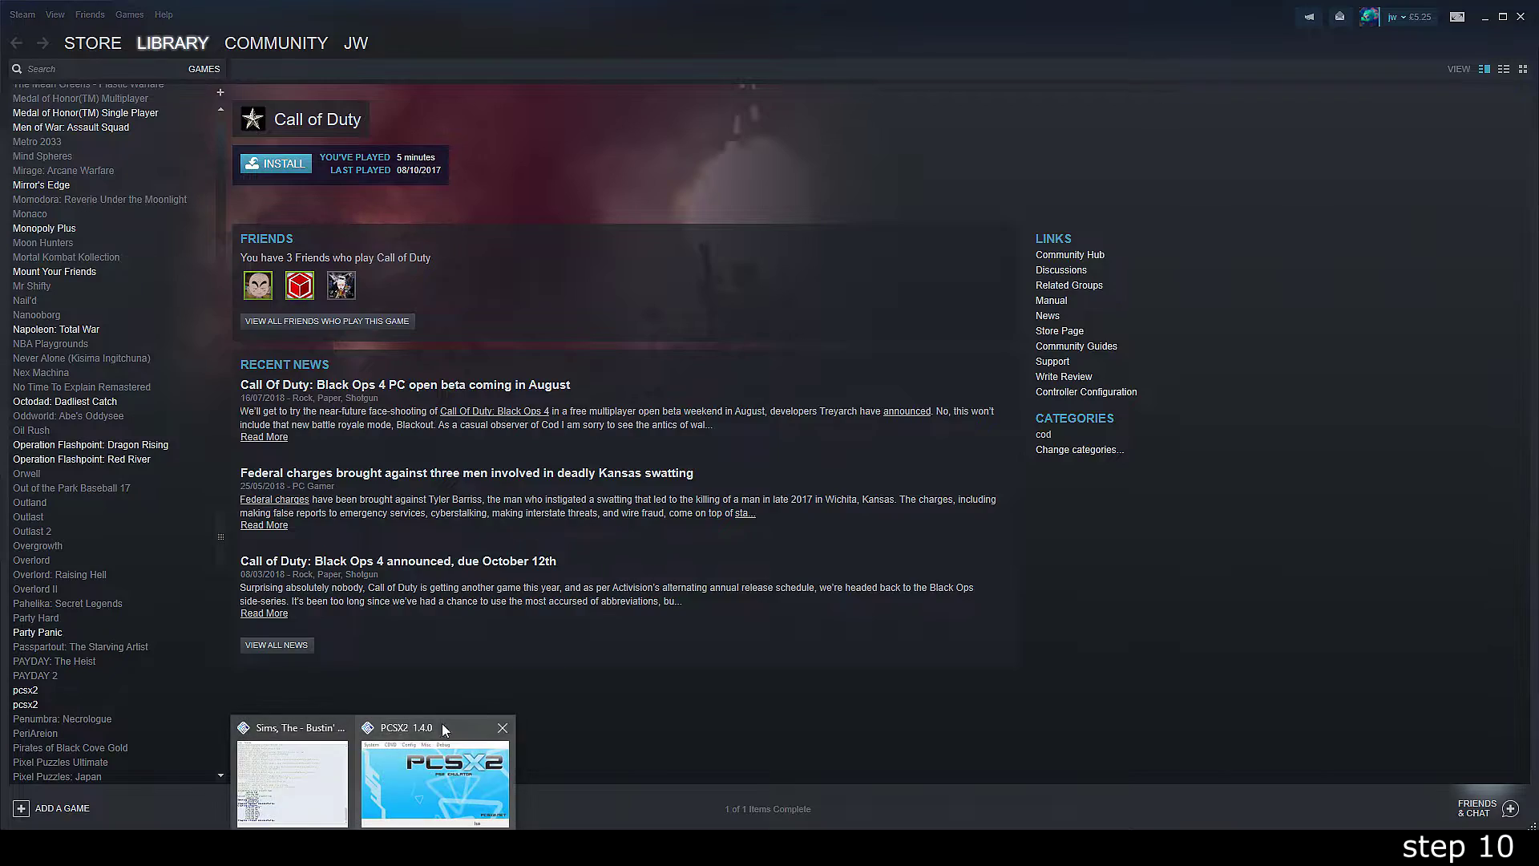
{"action": "left_click", "coordinate": [503, 727]}
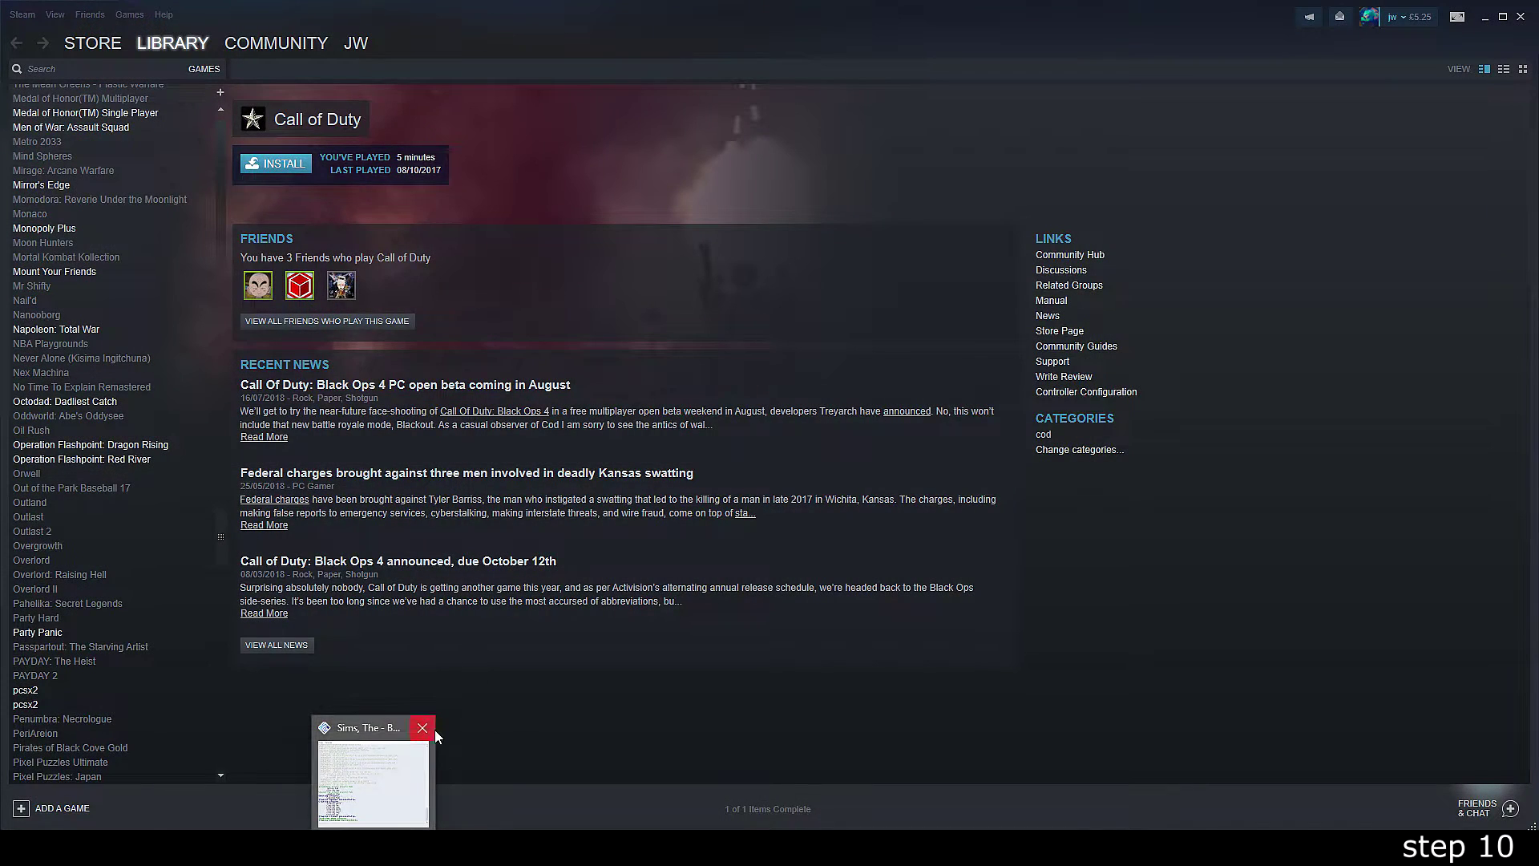
{"action": "left_click", "coordinate": [434, 730]}
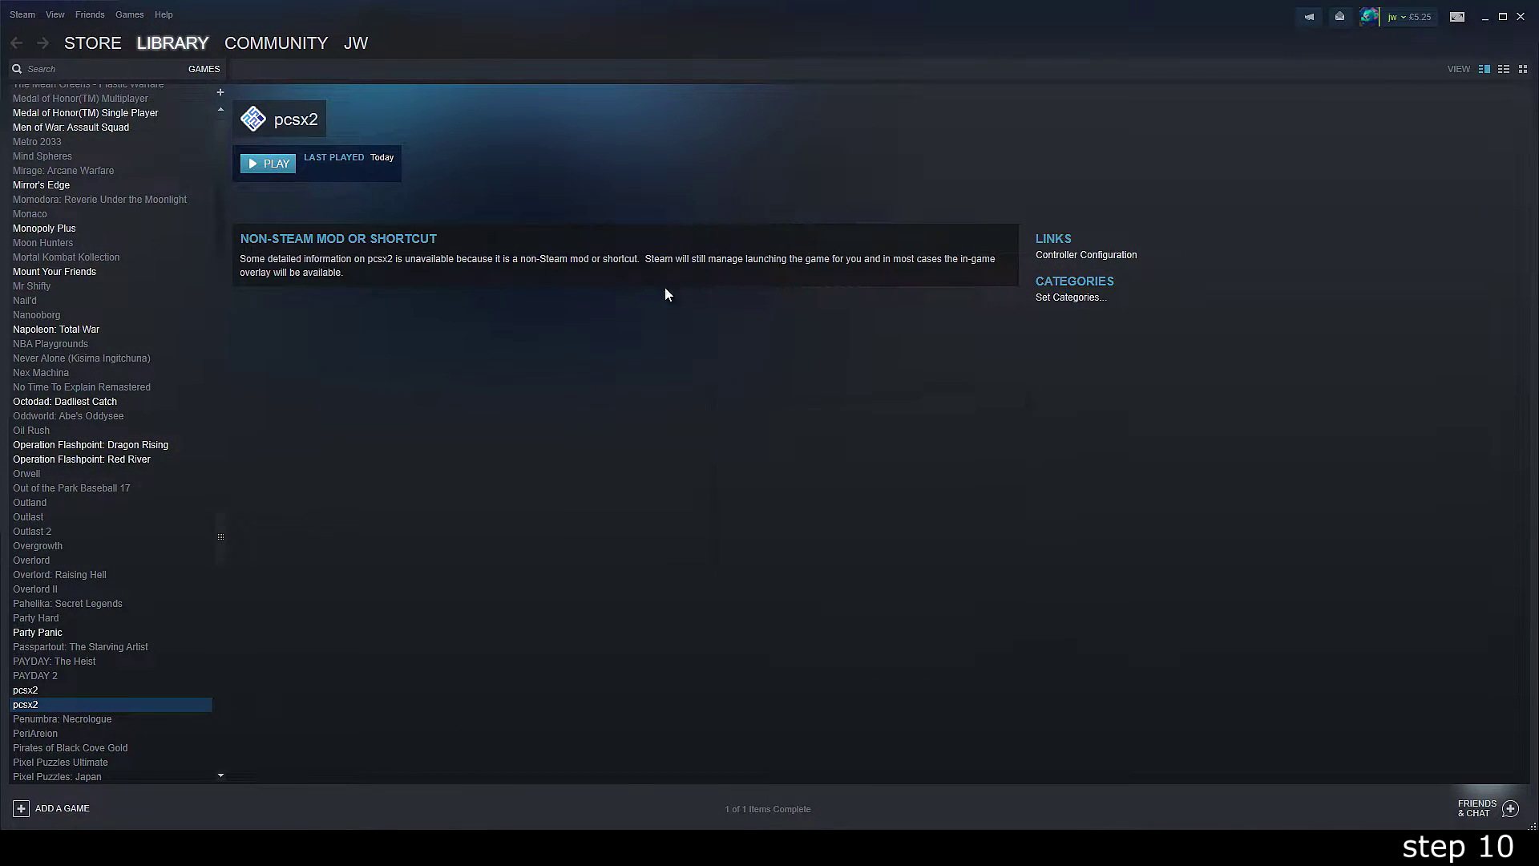
{"action": "left_click", "coordinate": [320, 235]}
{"action": "left_click", "coordinate": [362, 270]}
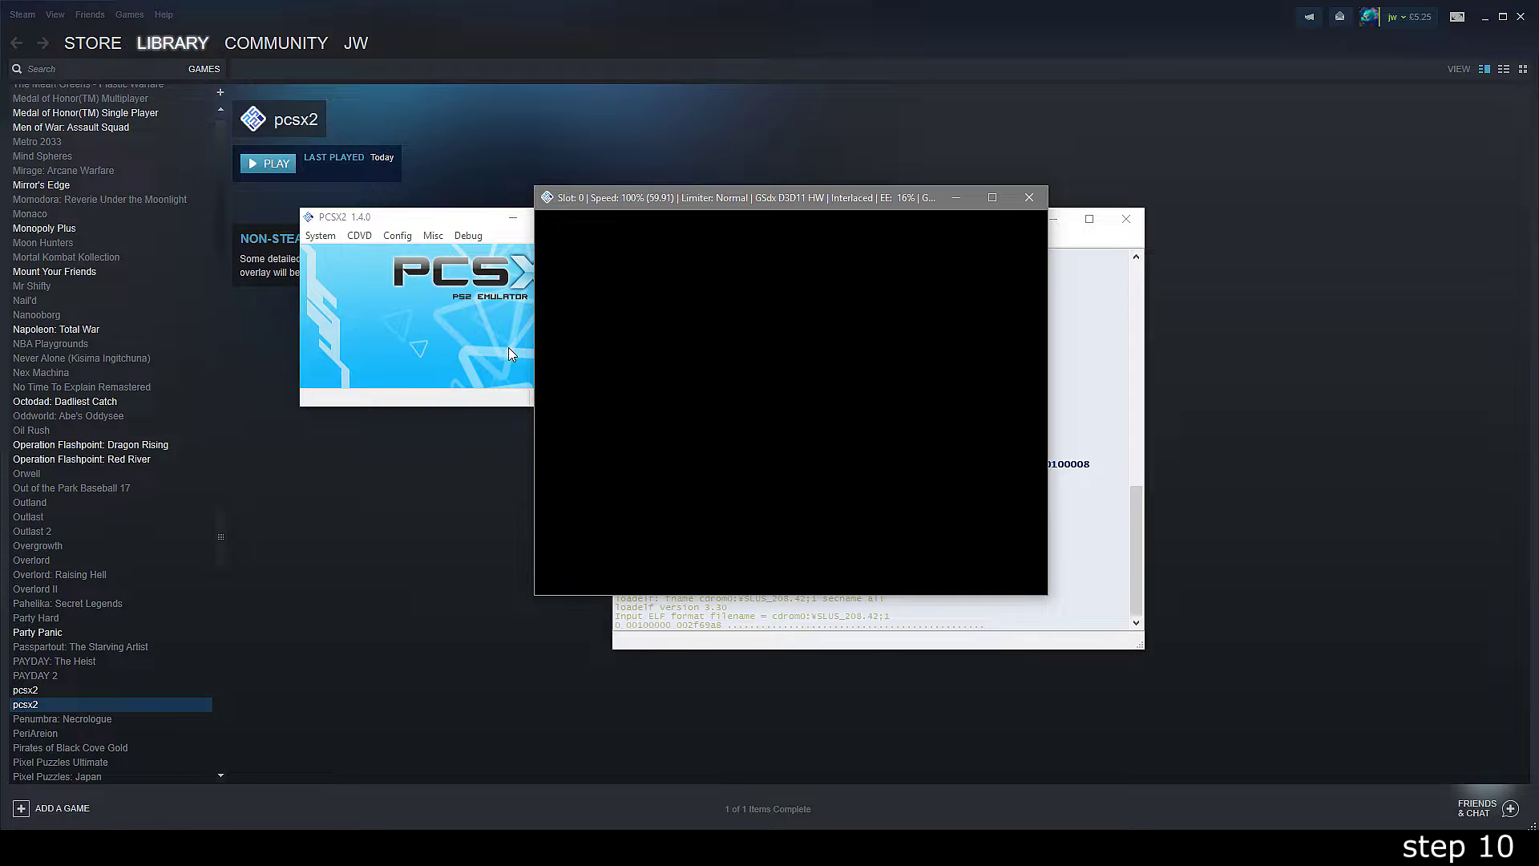
- Maximize the game window, pass the memory card prompt, and make the Sim male
{"action": "left_click", "coordinate": [993, 198]}
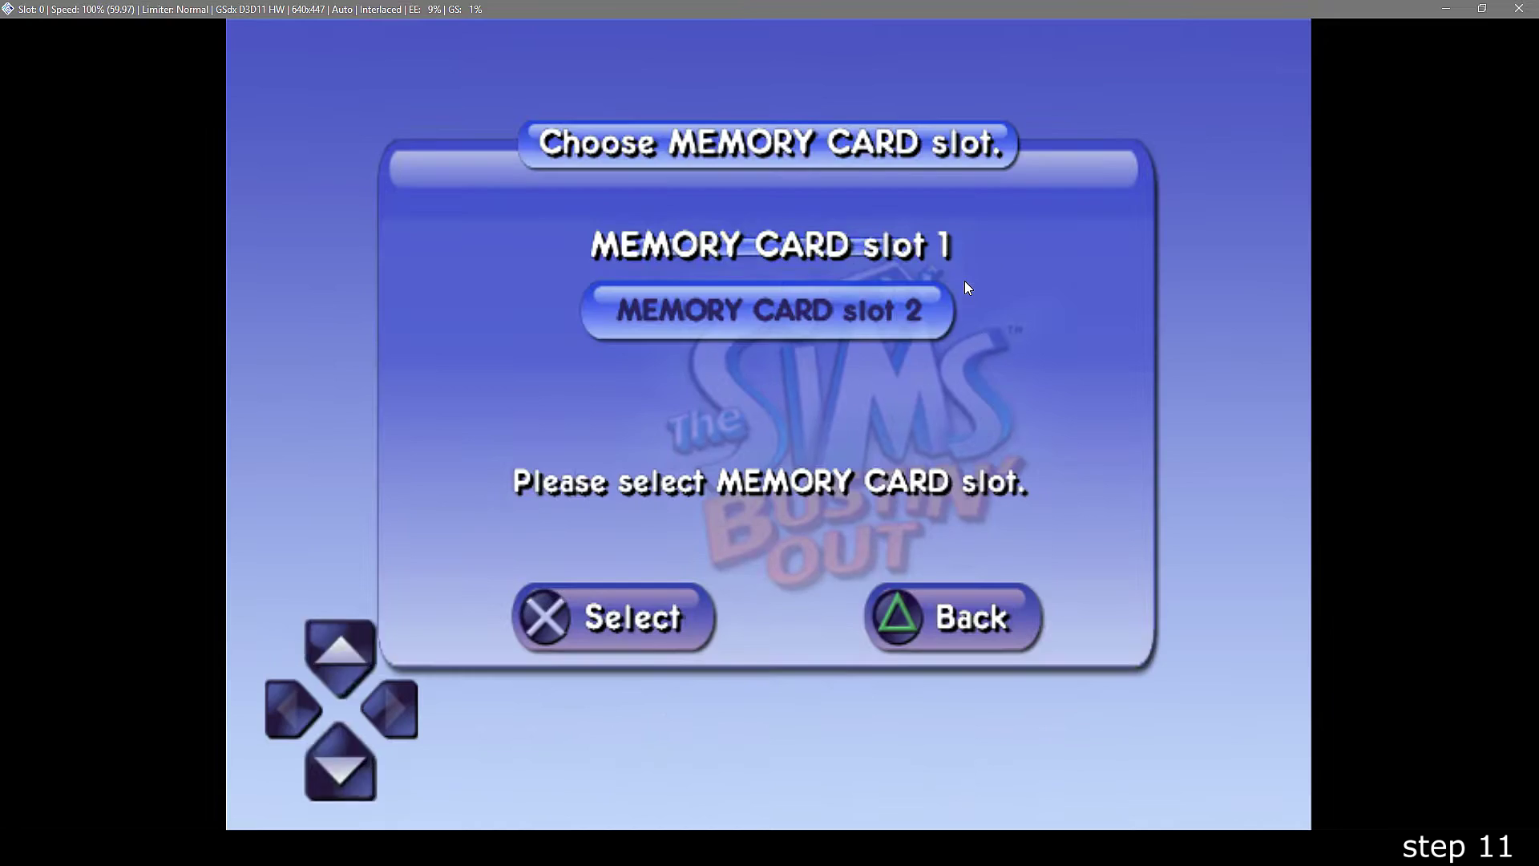
{"action": "key", "text": "Return"}
{"action": "key", "text": "Return"}
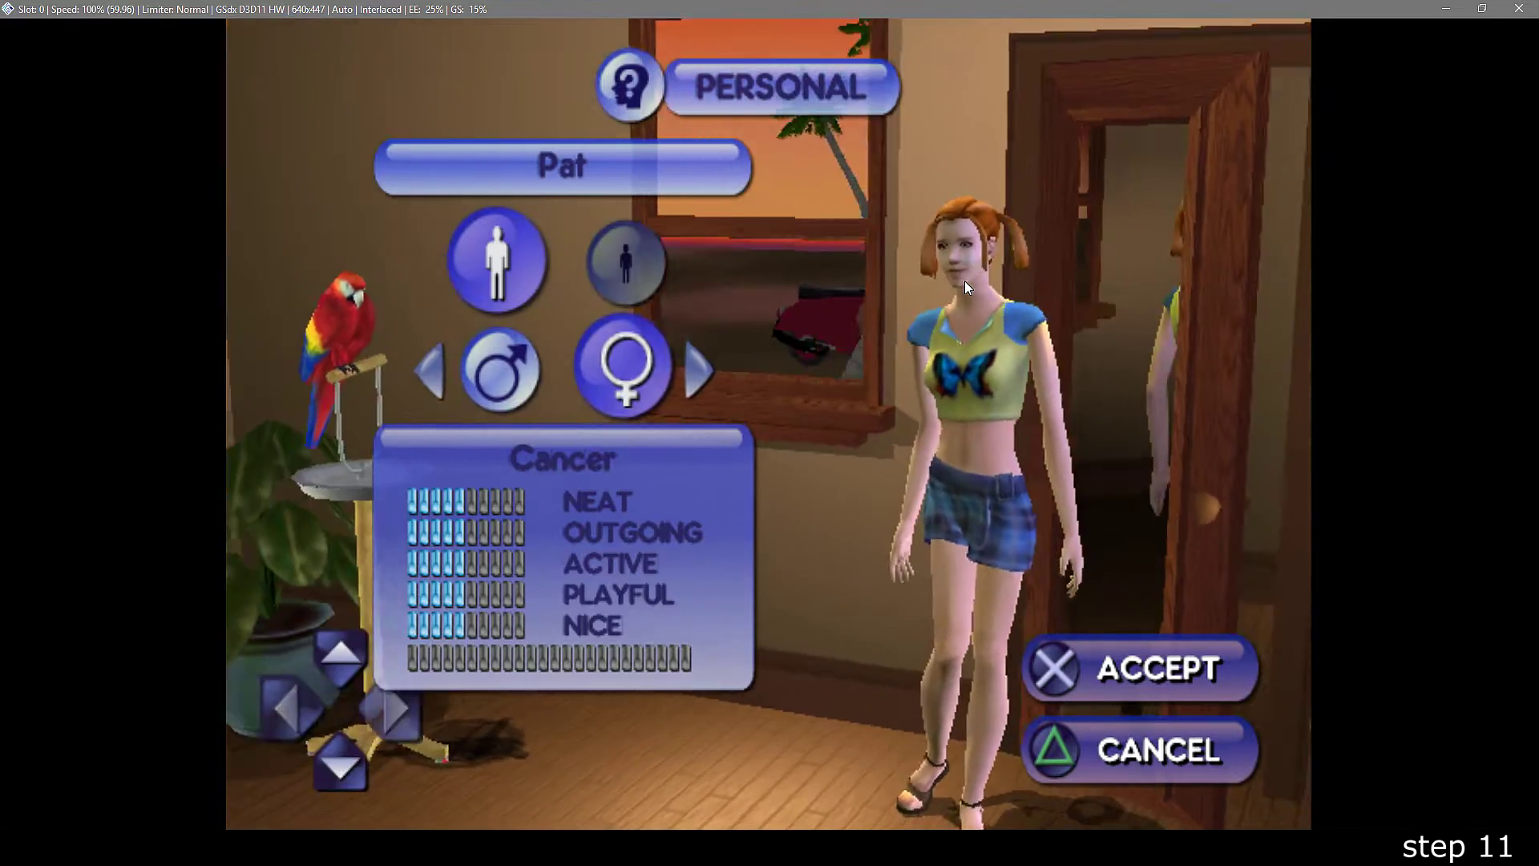
{"action": "key", "text": "Left"}
{"action": "key", "text": "Return"}
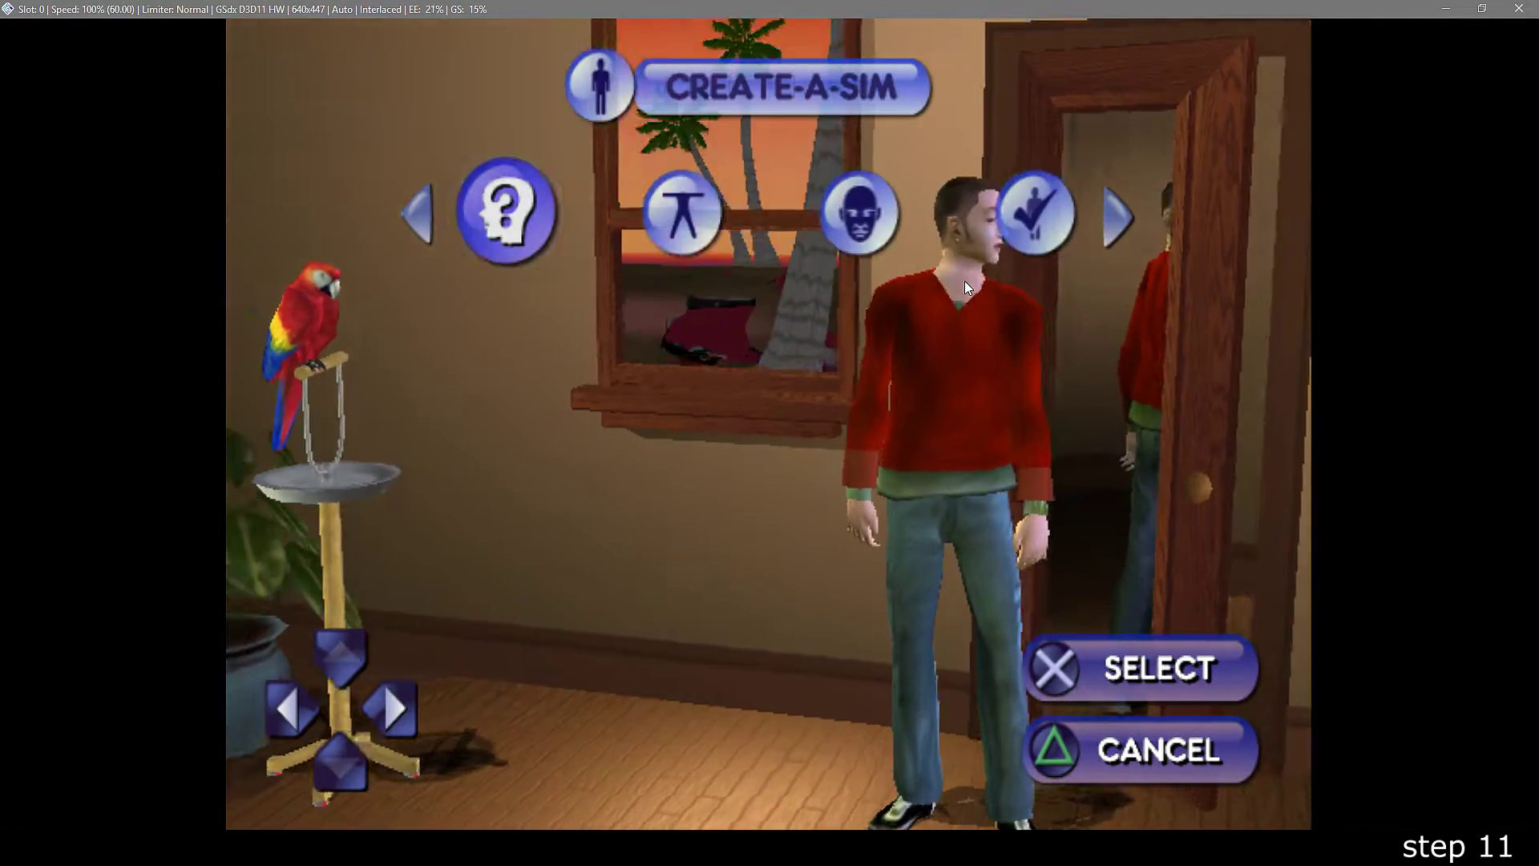
- Give the Sim short dark hair in the head editor
{"action": "key", "text": "Right"}
{"action": "key", "text": "Right"}
{"action": "key", "text": "Return"}
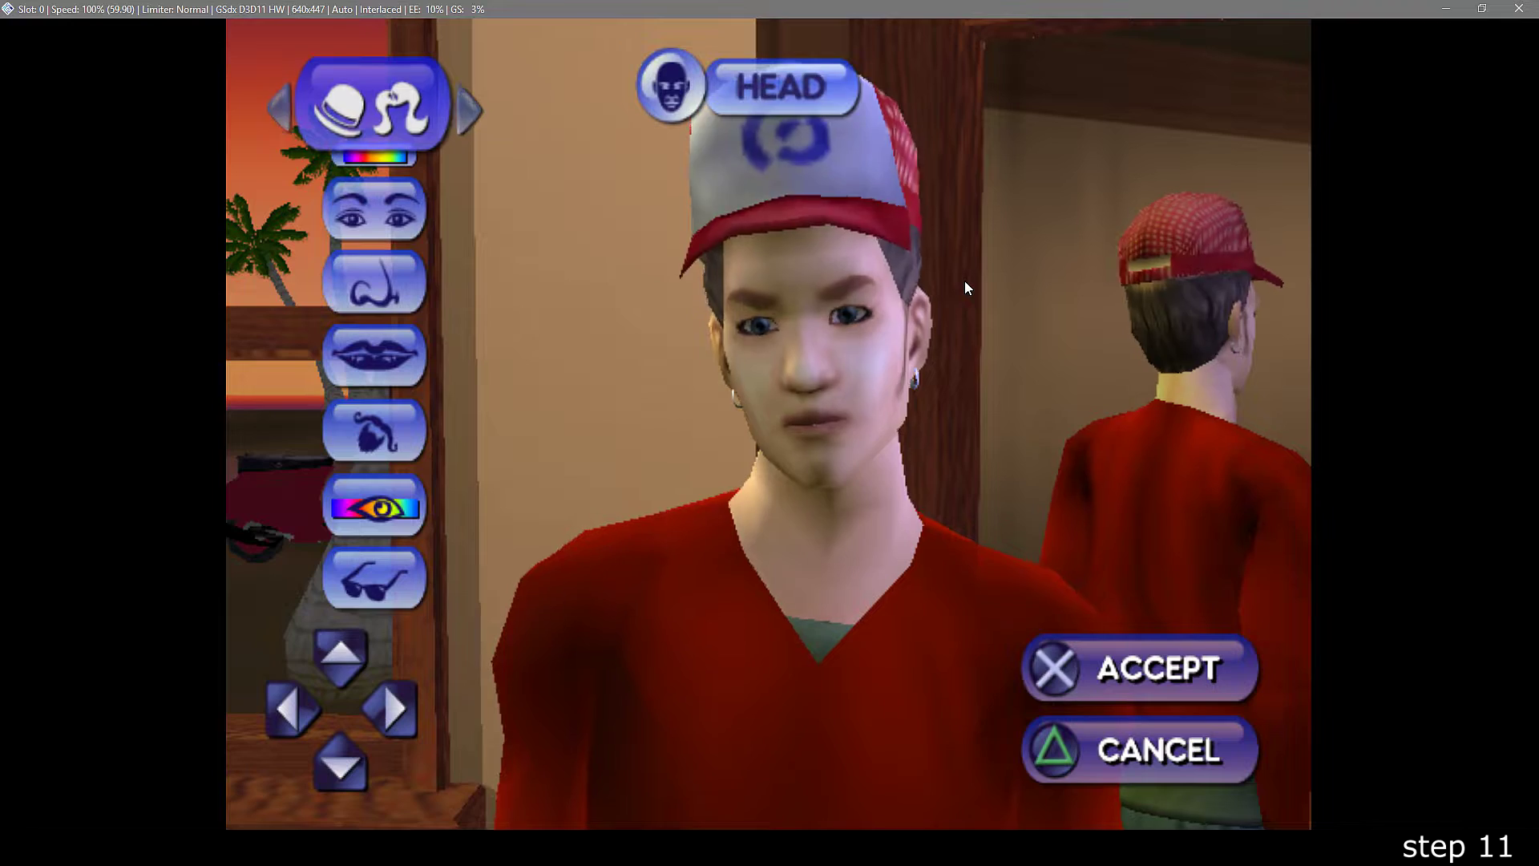
{"action": "key", "text": "Left"}
{"action": "key", "text": "Left"}
{"action": "key", "text": "Left"}
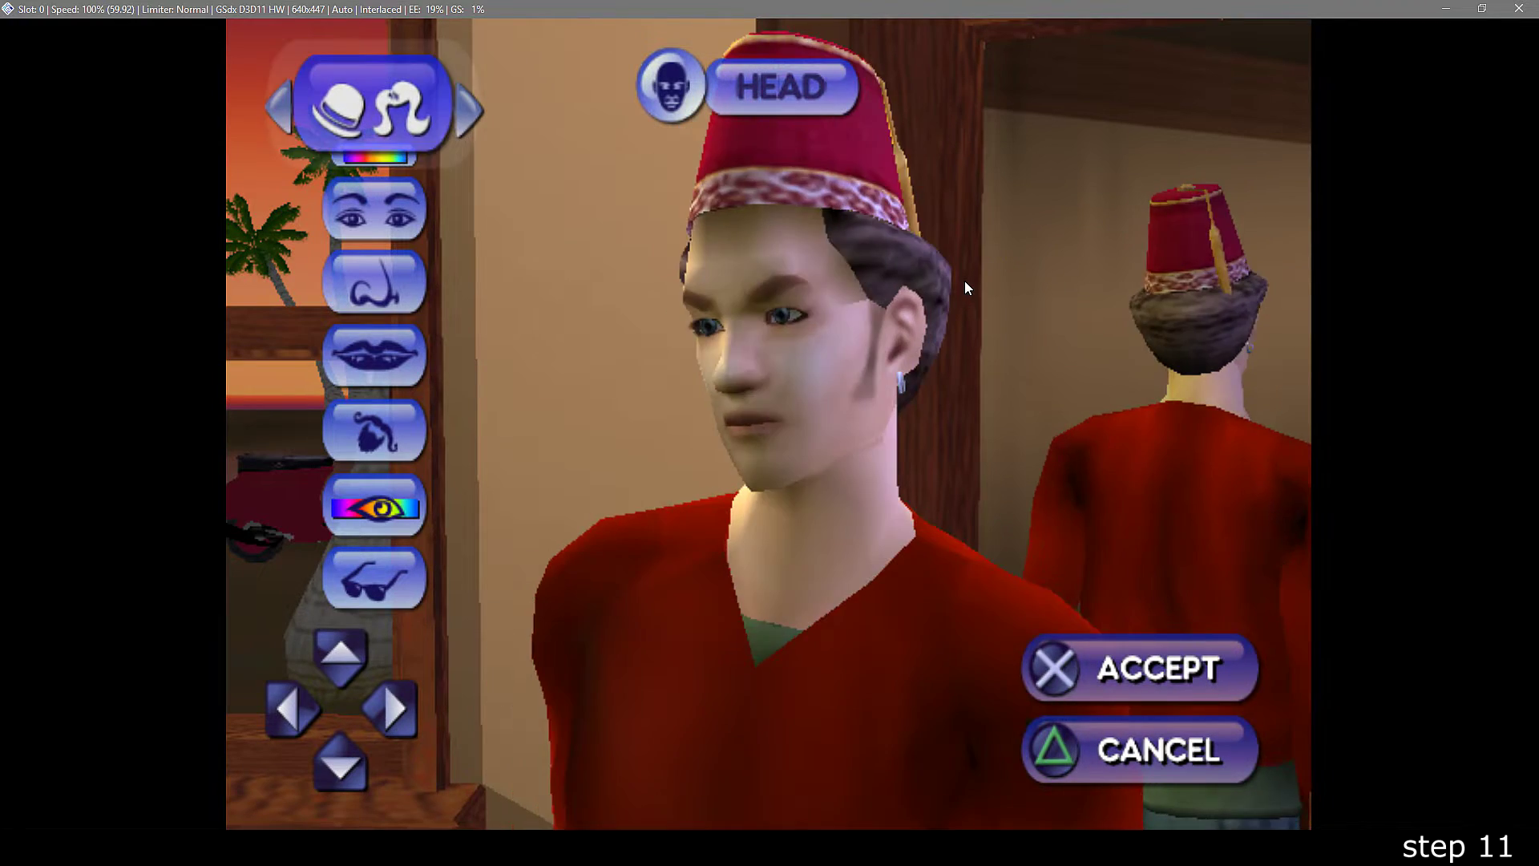
{"action": "key", "text": "Down"}
{"action": "key", "text": "Down"}
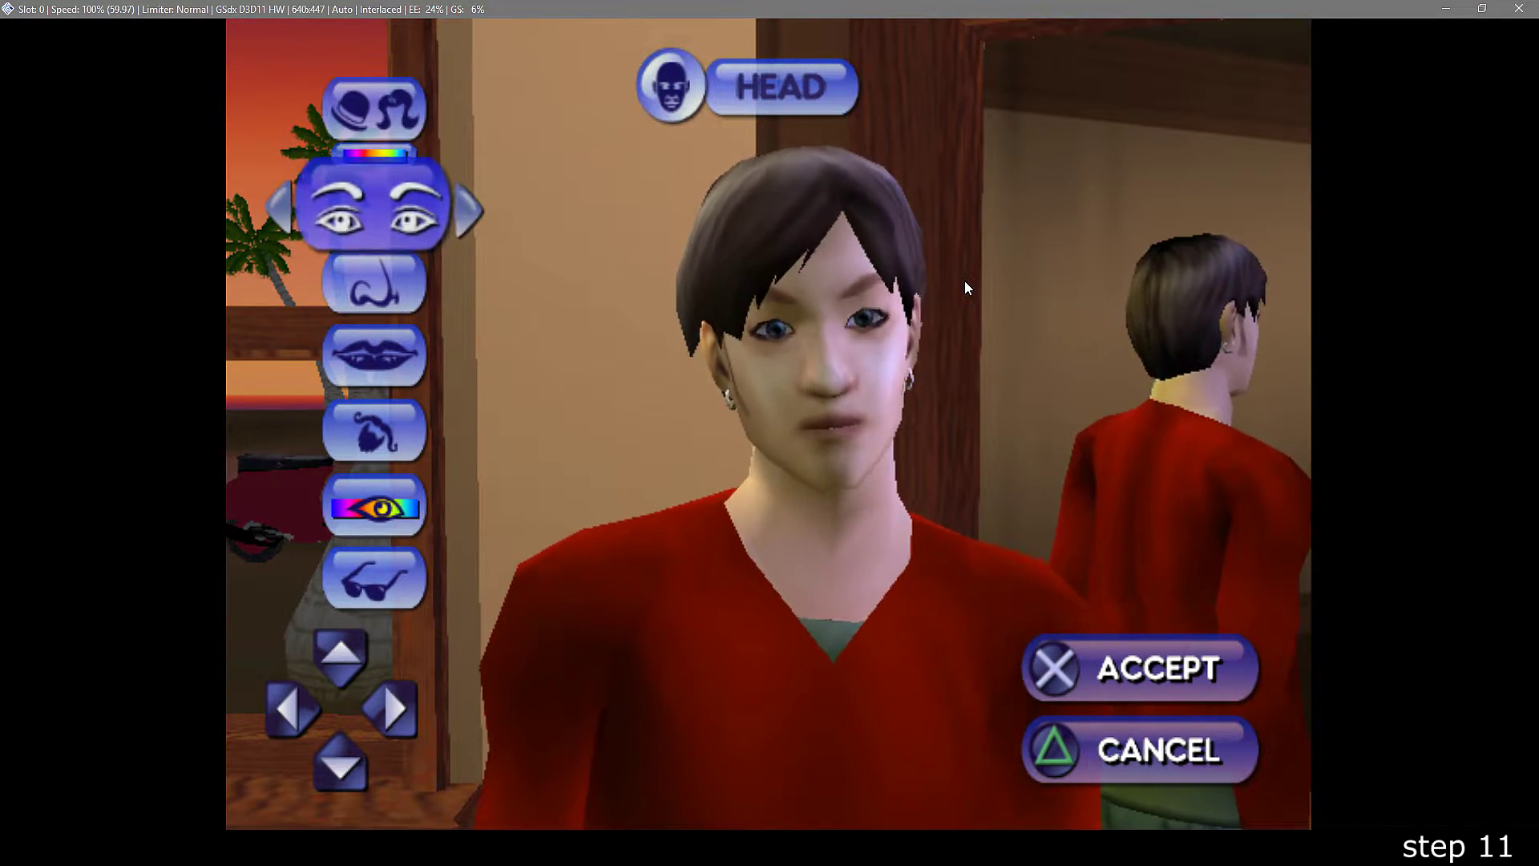
- Dress the Sim in tan trousers and white sneakers, finish Create-A-Sim, and load Bust Out from slot 1
{"action": "key", "text": "e"}
{"action": "key", "text": "Left"}
{"action": "key", "text": "Left"}
{"action": "key", "text": "Left"}
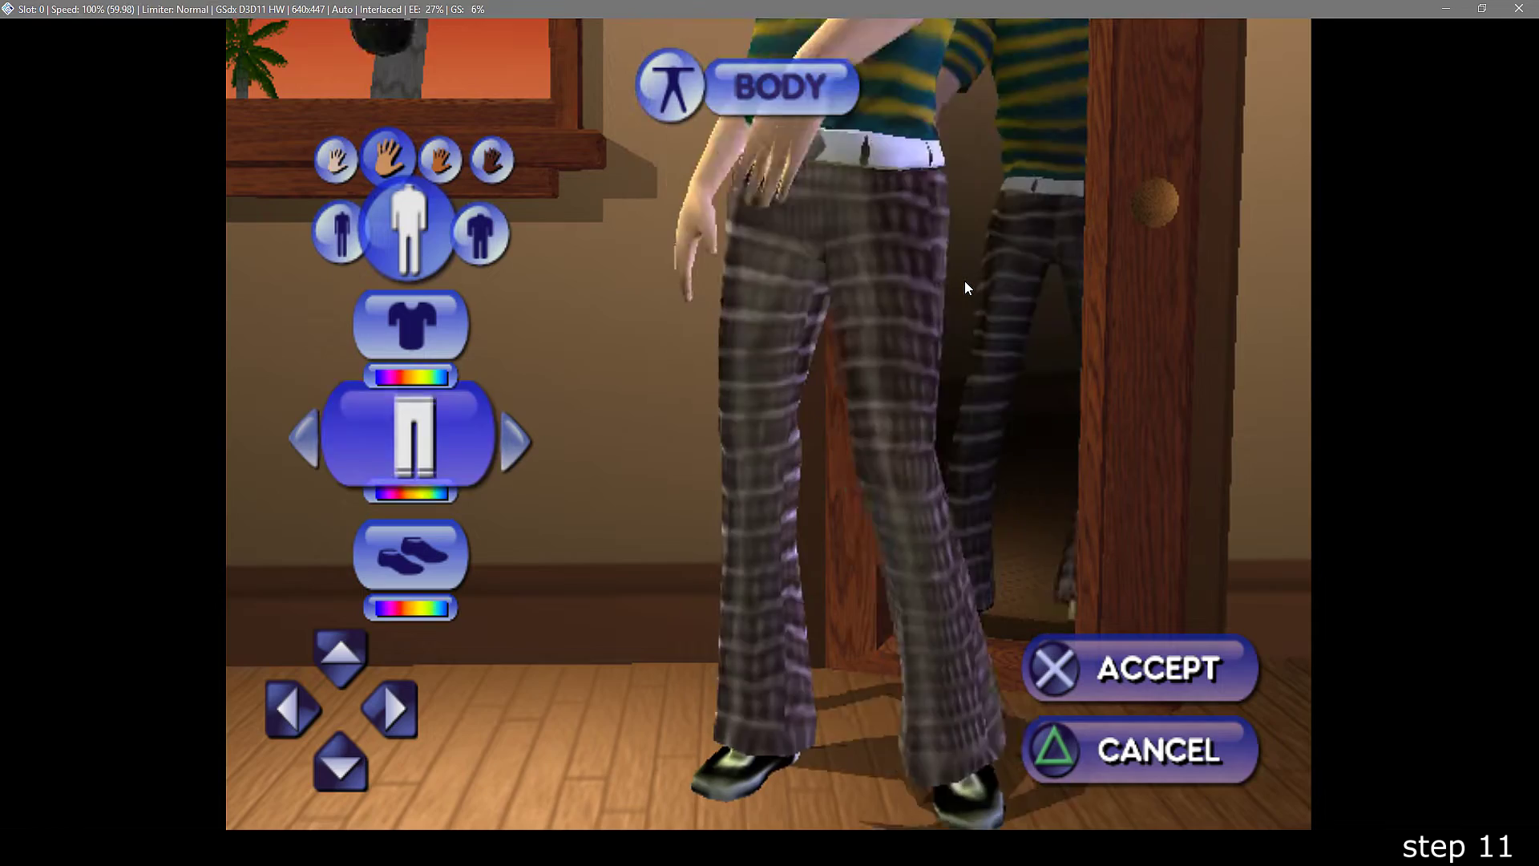
{"action": "key", "text": "Down"}
{"action": "key", "text": "Left"}
{"action": "key", "text": "e"}
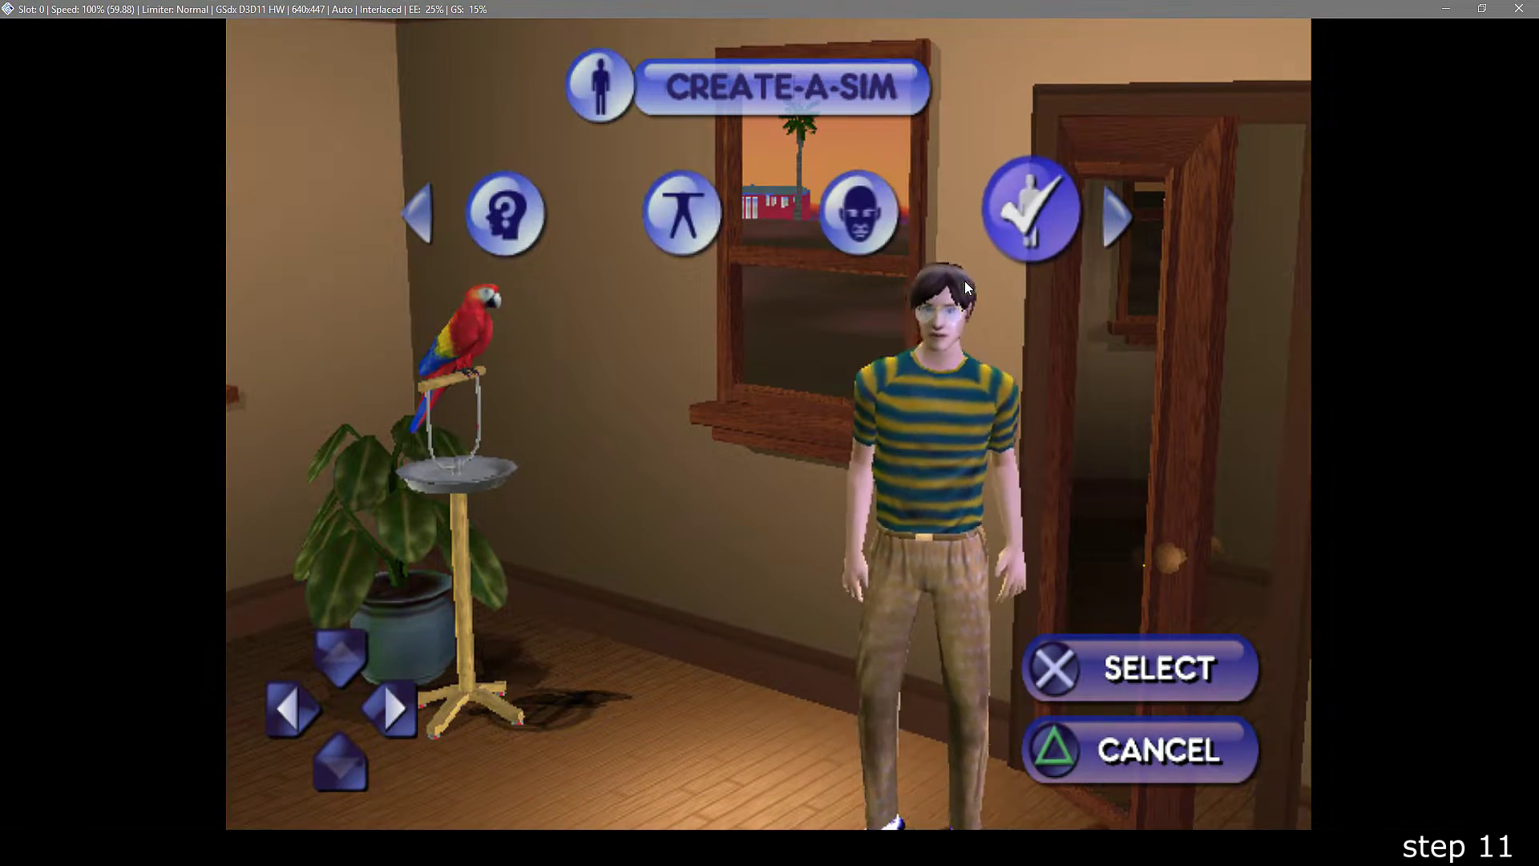
{"action": "key", "text": "e"}
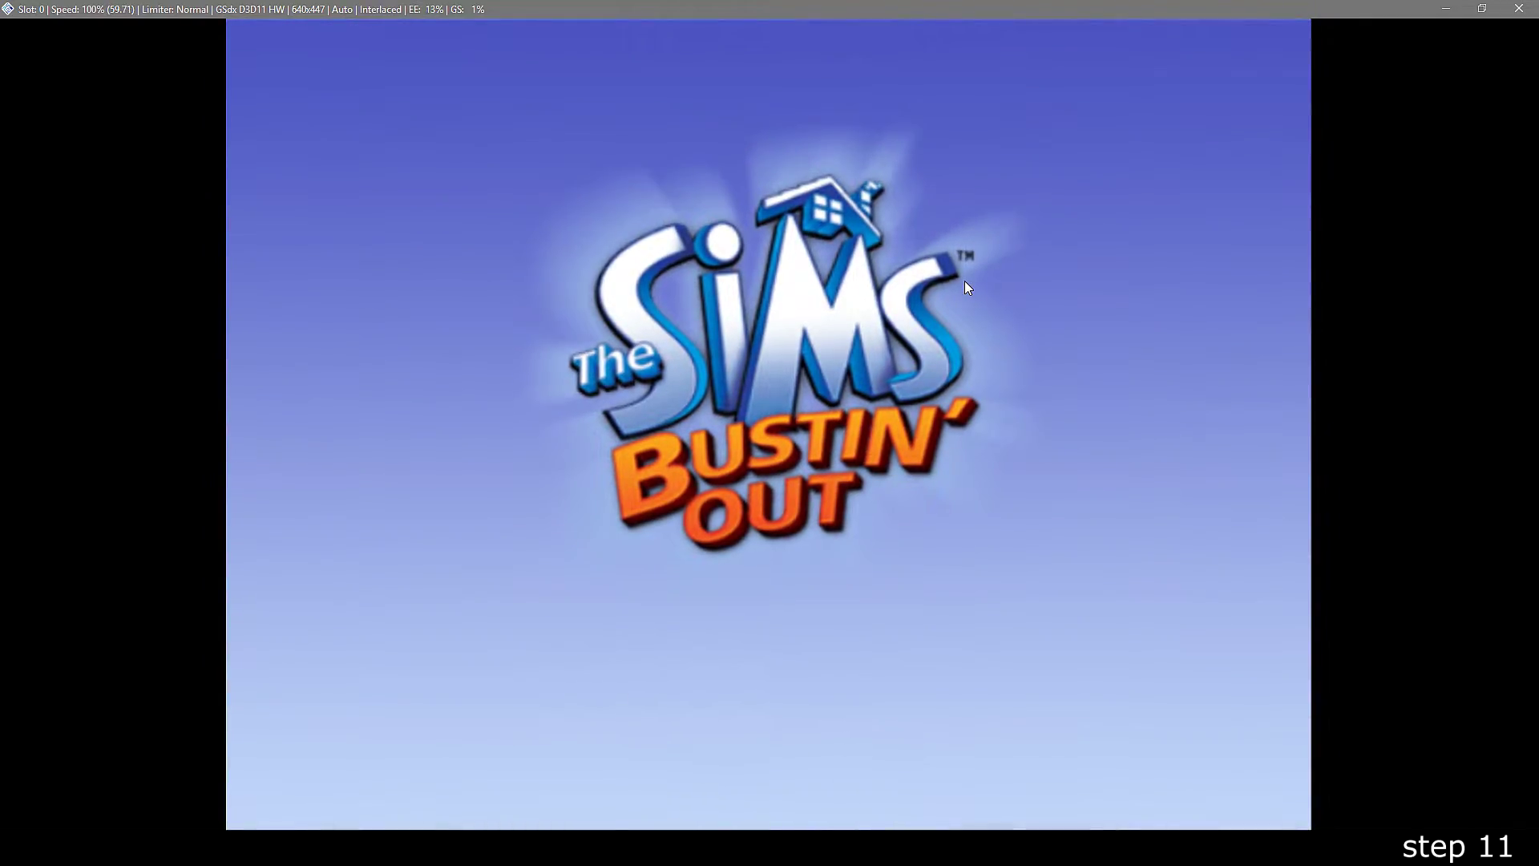
{"action": "key", "text": "Return"}
{"action": "key", "text": "Return"}
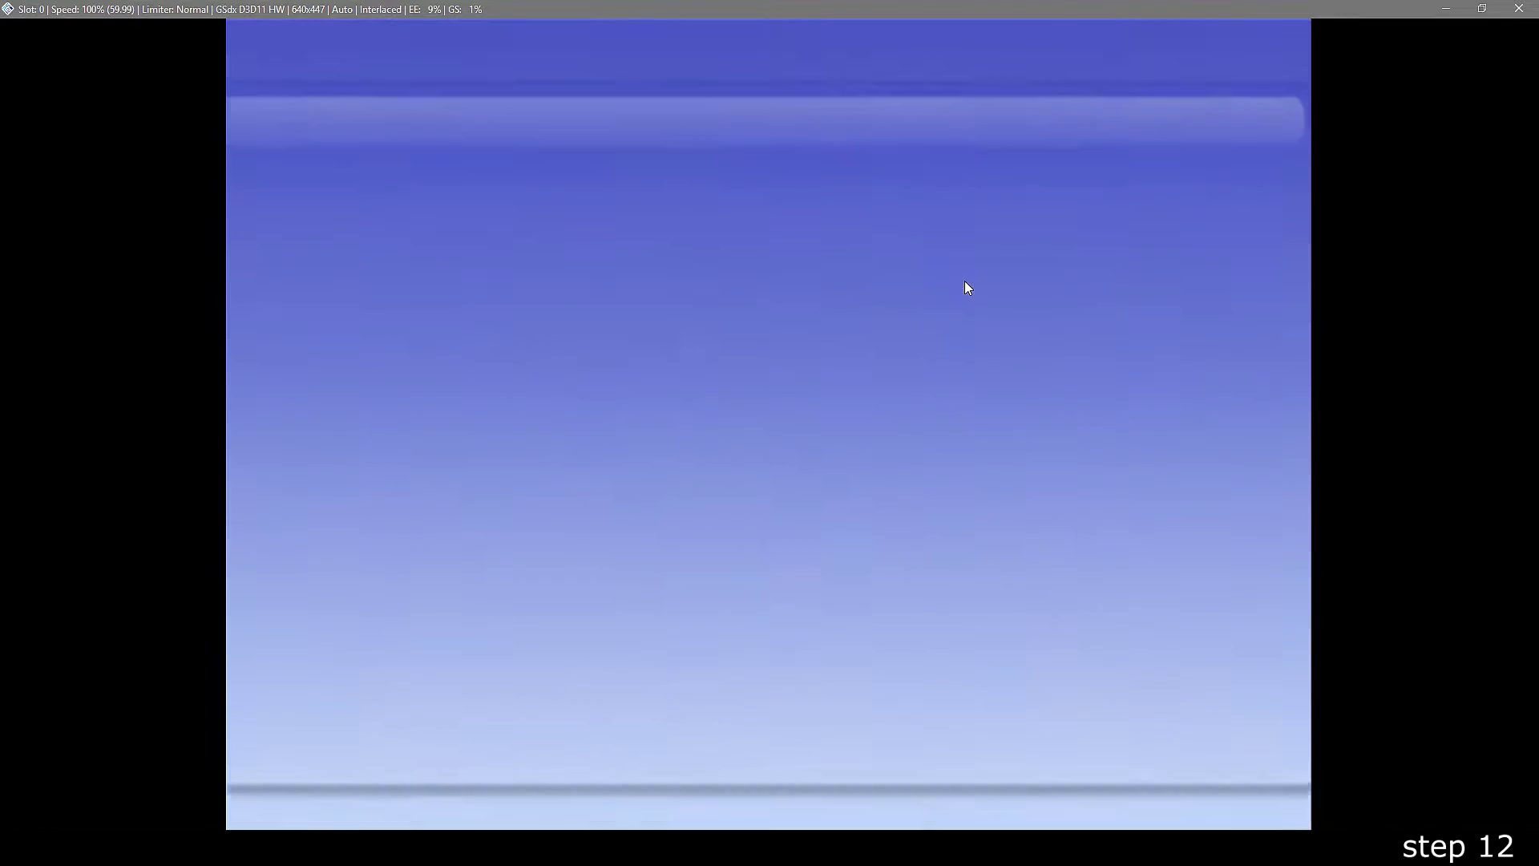
- Accept the EA agreement, save a network setting with PPPoE not required to slot 1, then quit setup
{"action": "key", "text": "Return"}
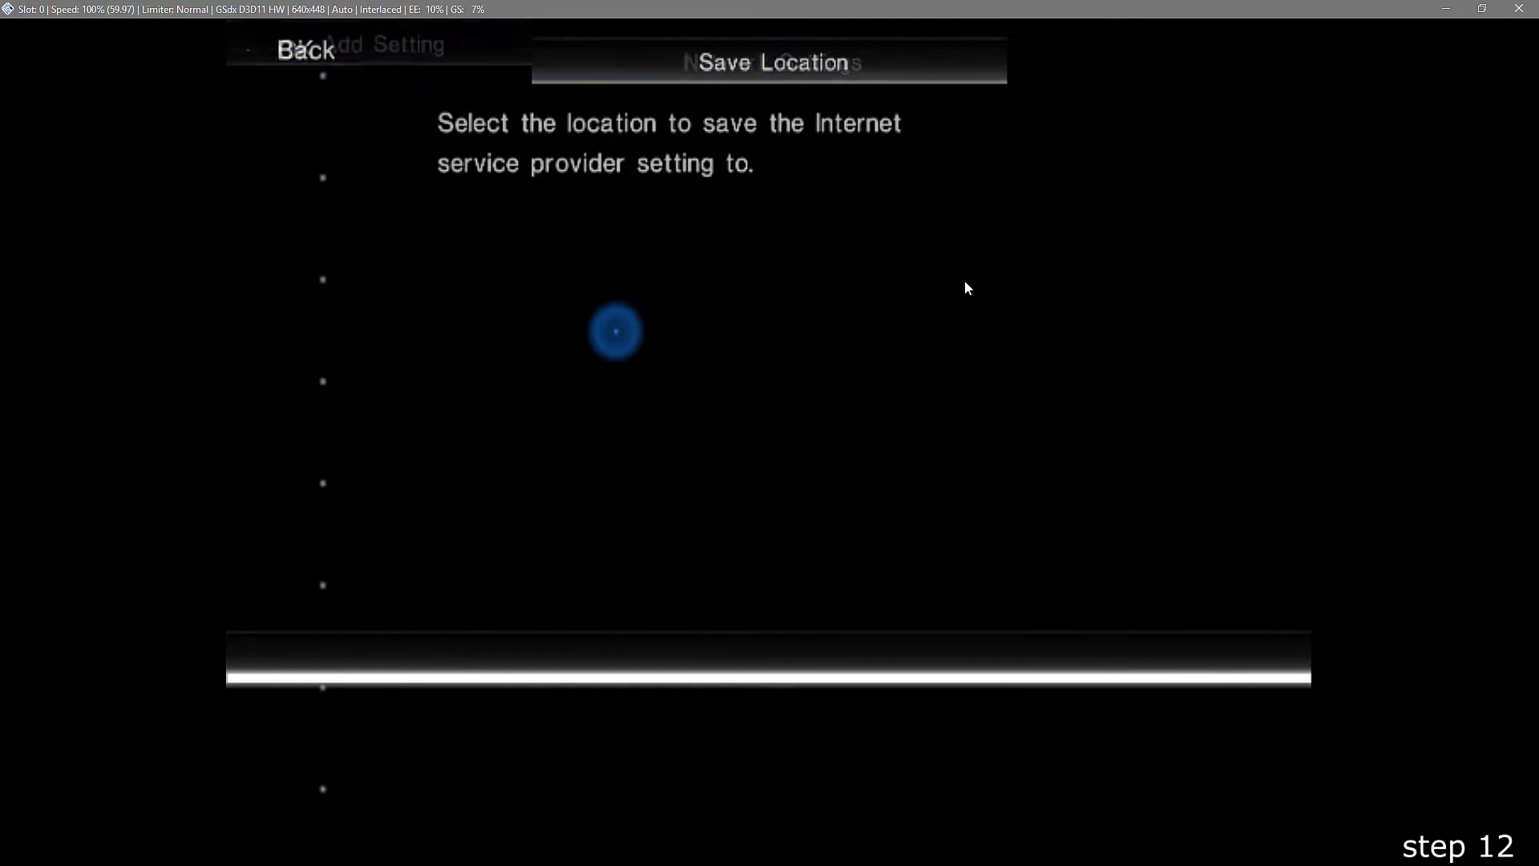
{"action": "key", "text": "Return"}
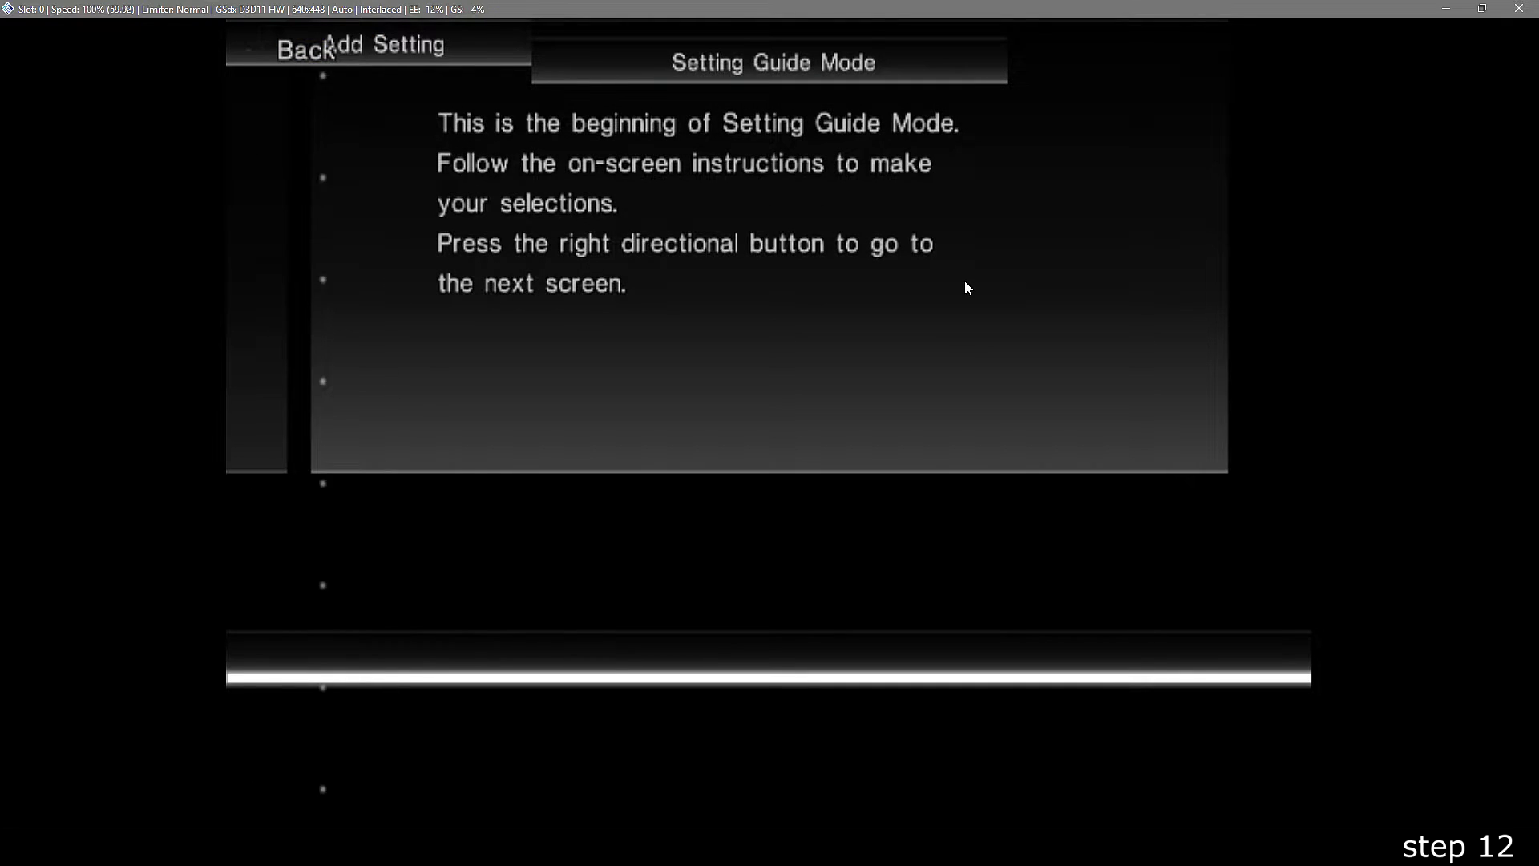
{"action": "key", "text": "Right"}
{"action": "key", "text": "Return"}
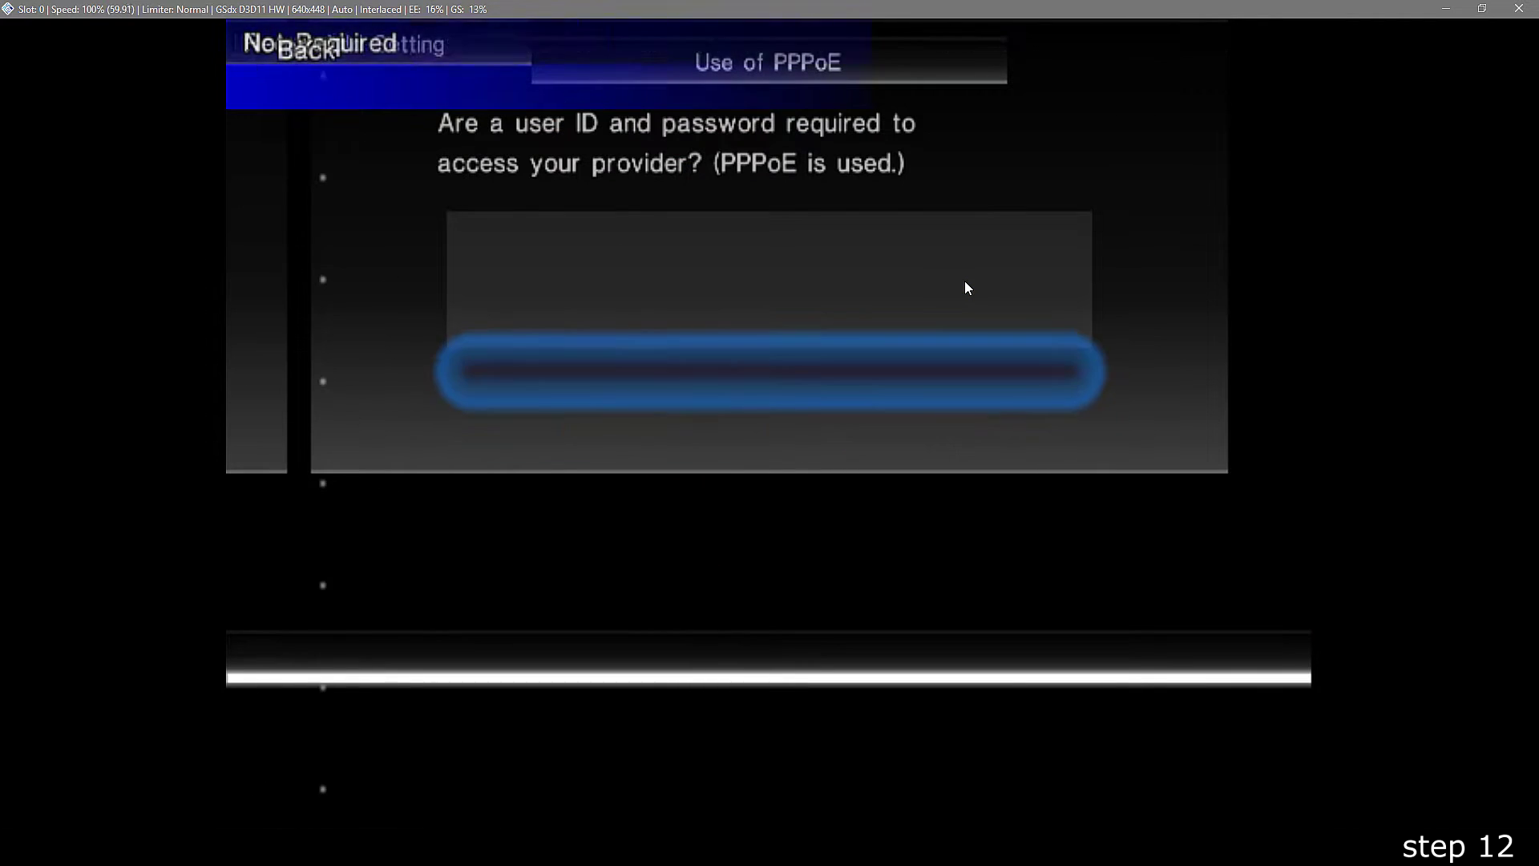
{"action": "key", "text": "Return"}
{"action": "key", "text": "Return"}
{"action": "key", "text": "Return"}
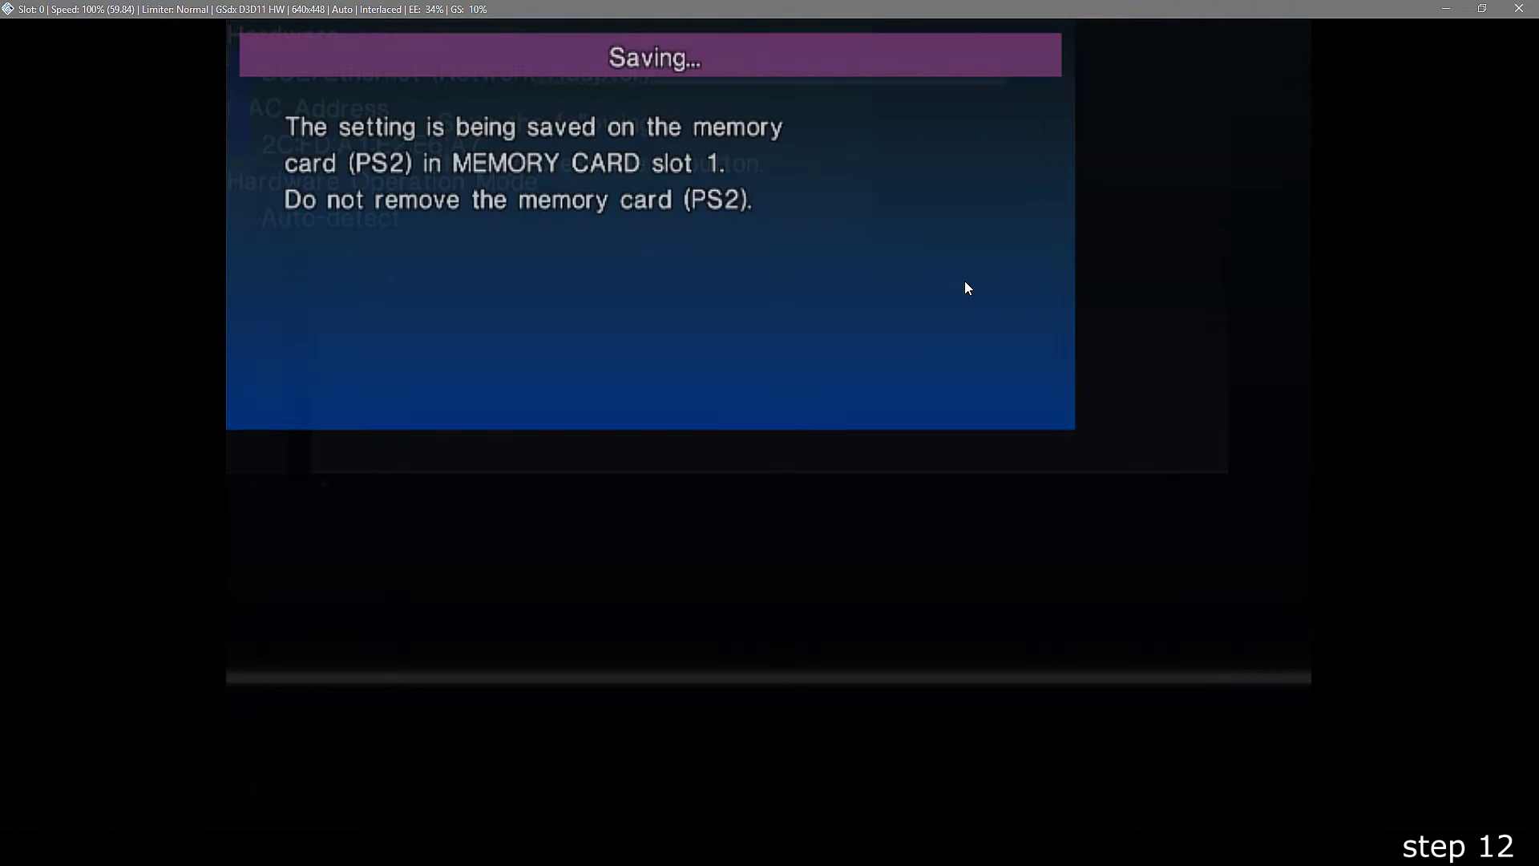
{"action": "key", "text": "Return"}
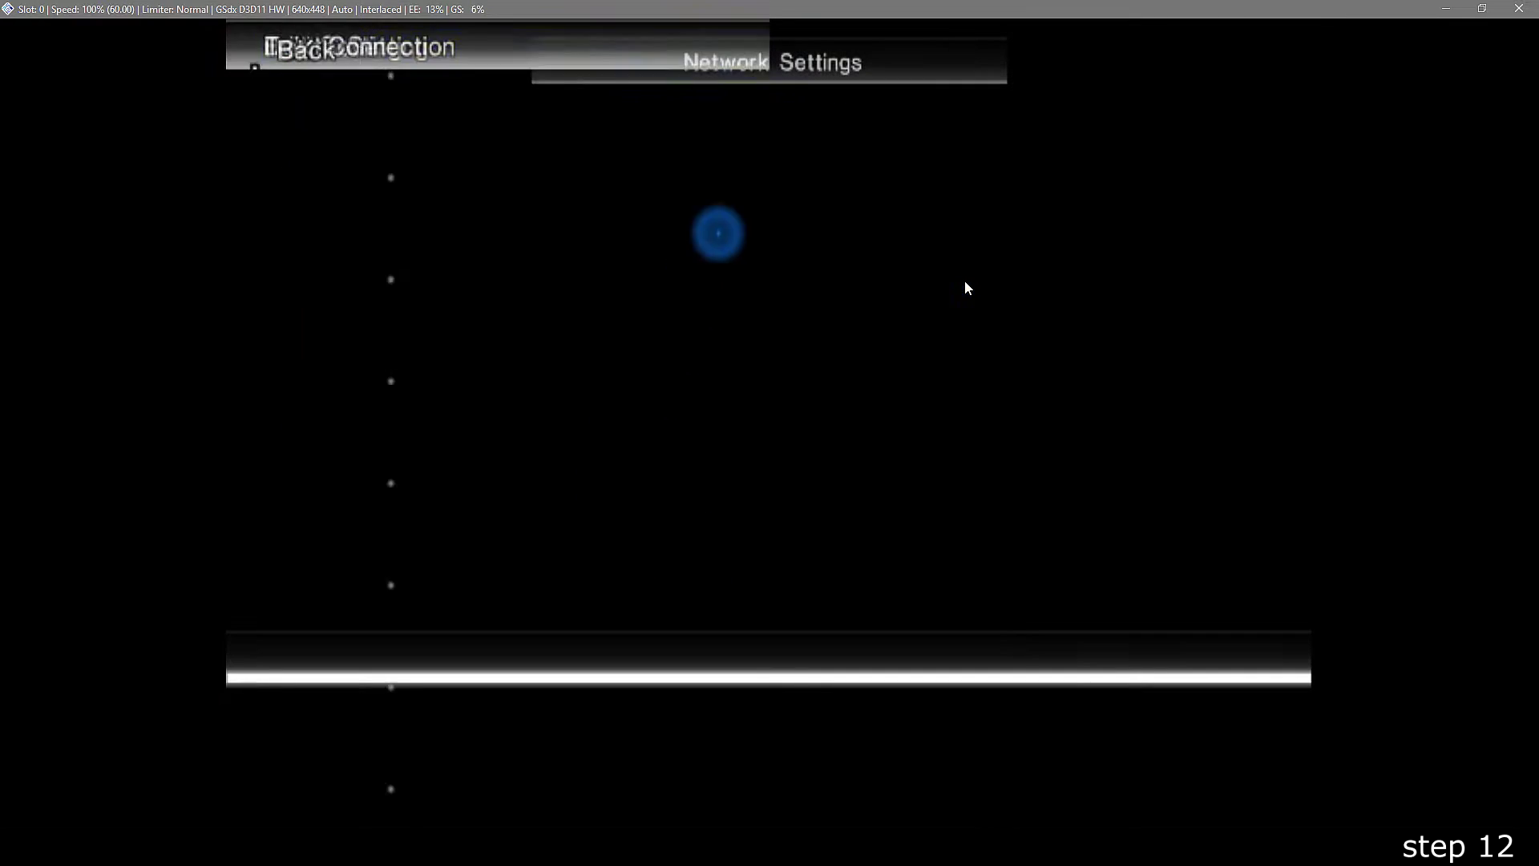
{"action": "key", "text": "Left"}
{"action": "key", "text": "Right"}
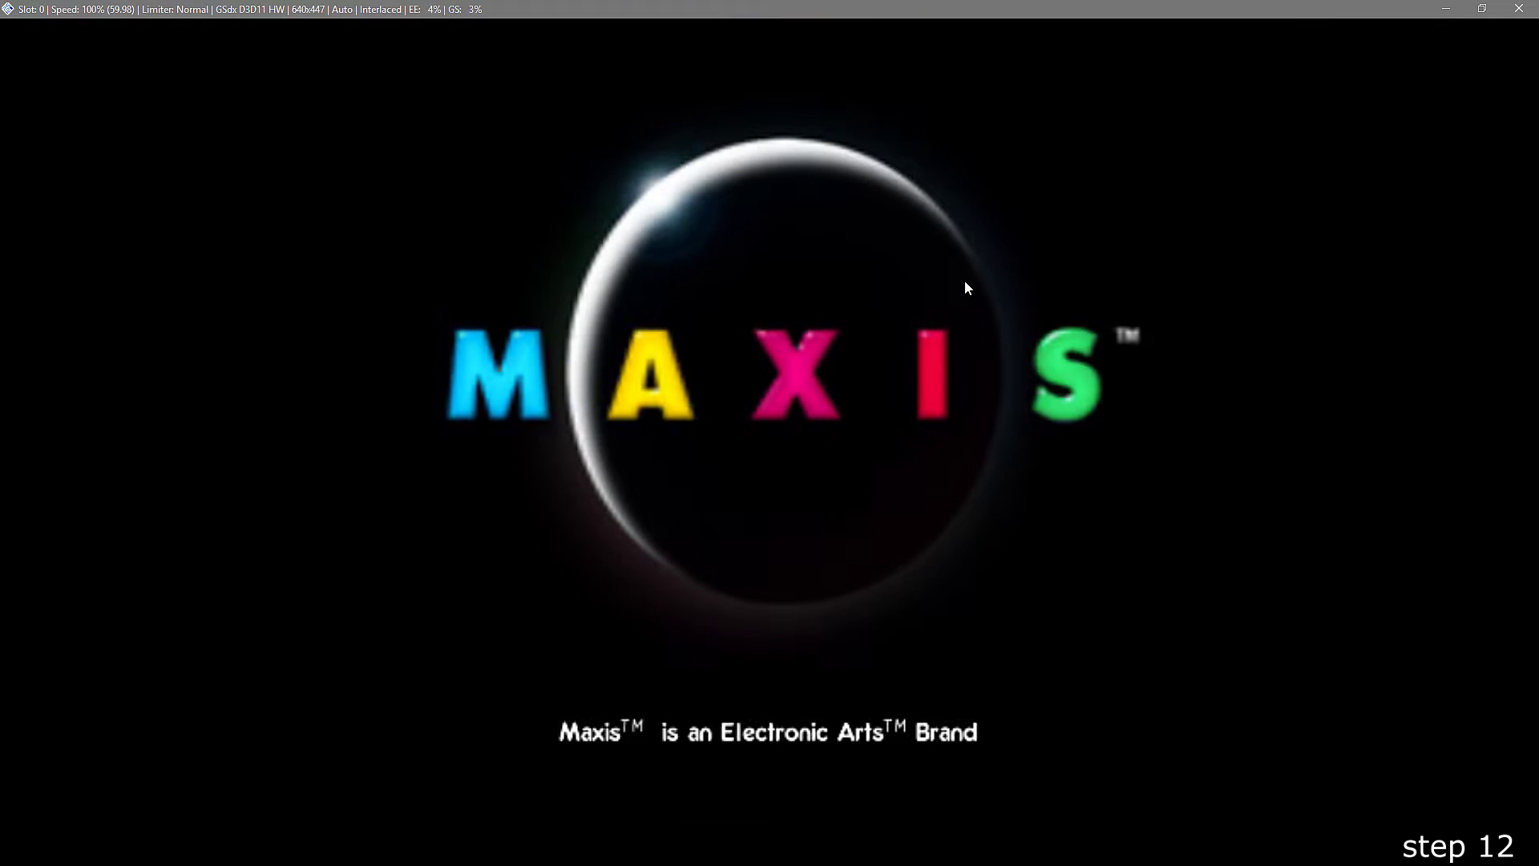
- Start from the title, load the memory card, accept the EA privacy agreement, and connect with Setting 1
{"action": "key", "text": "Return"}
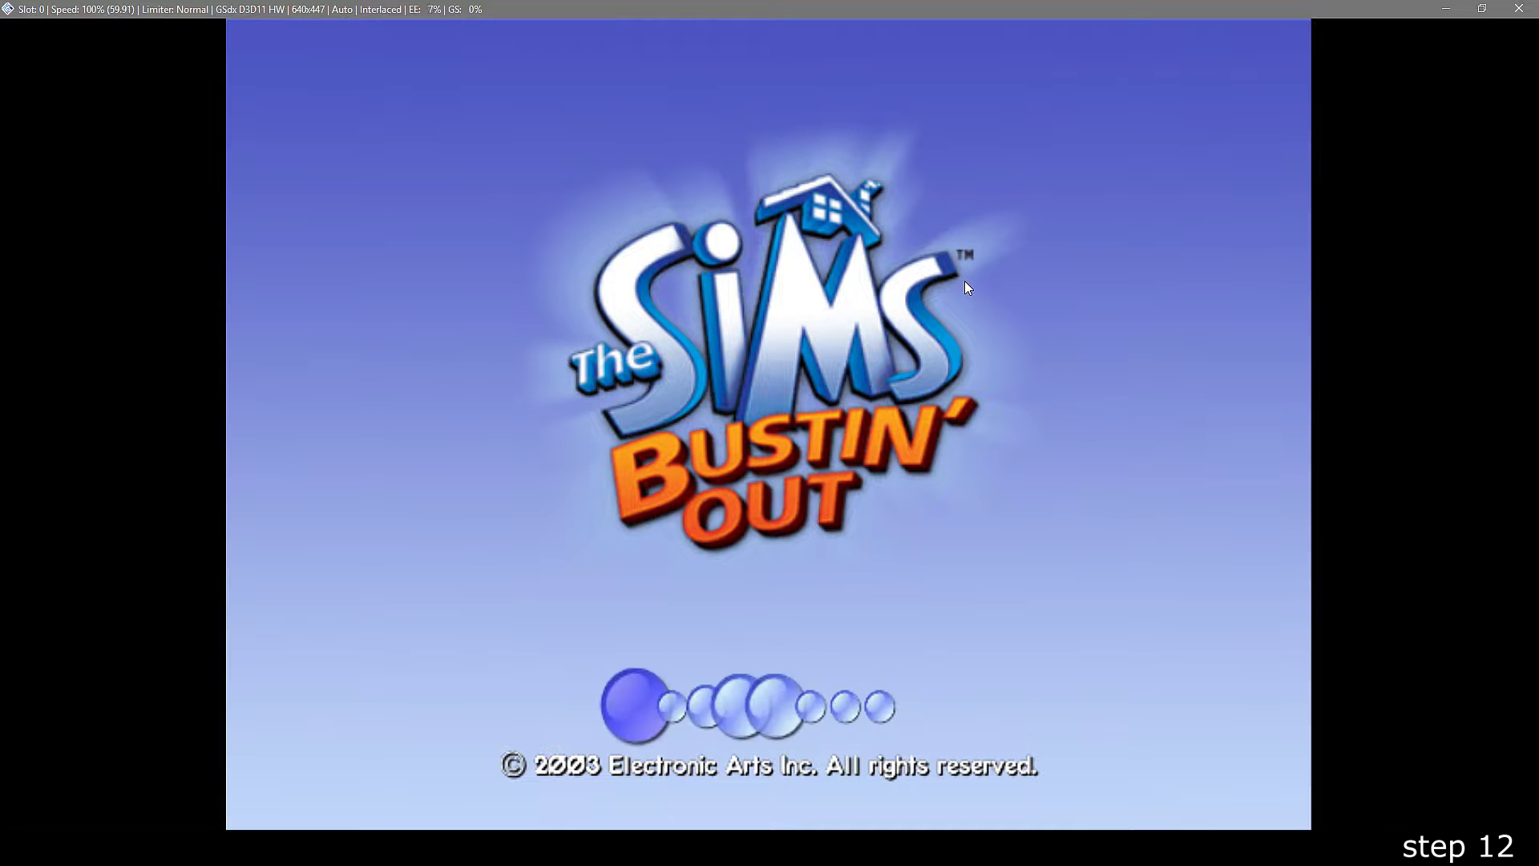
{"action": "key", "text": "Return"}
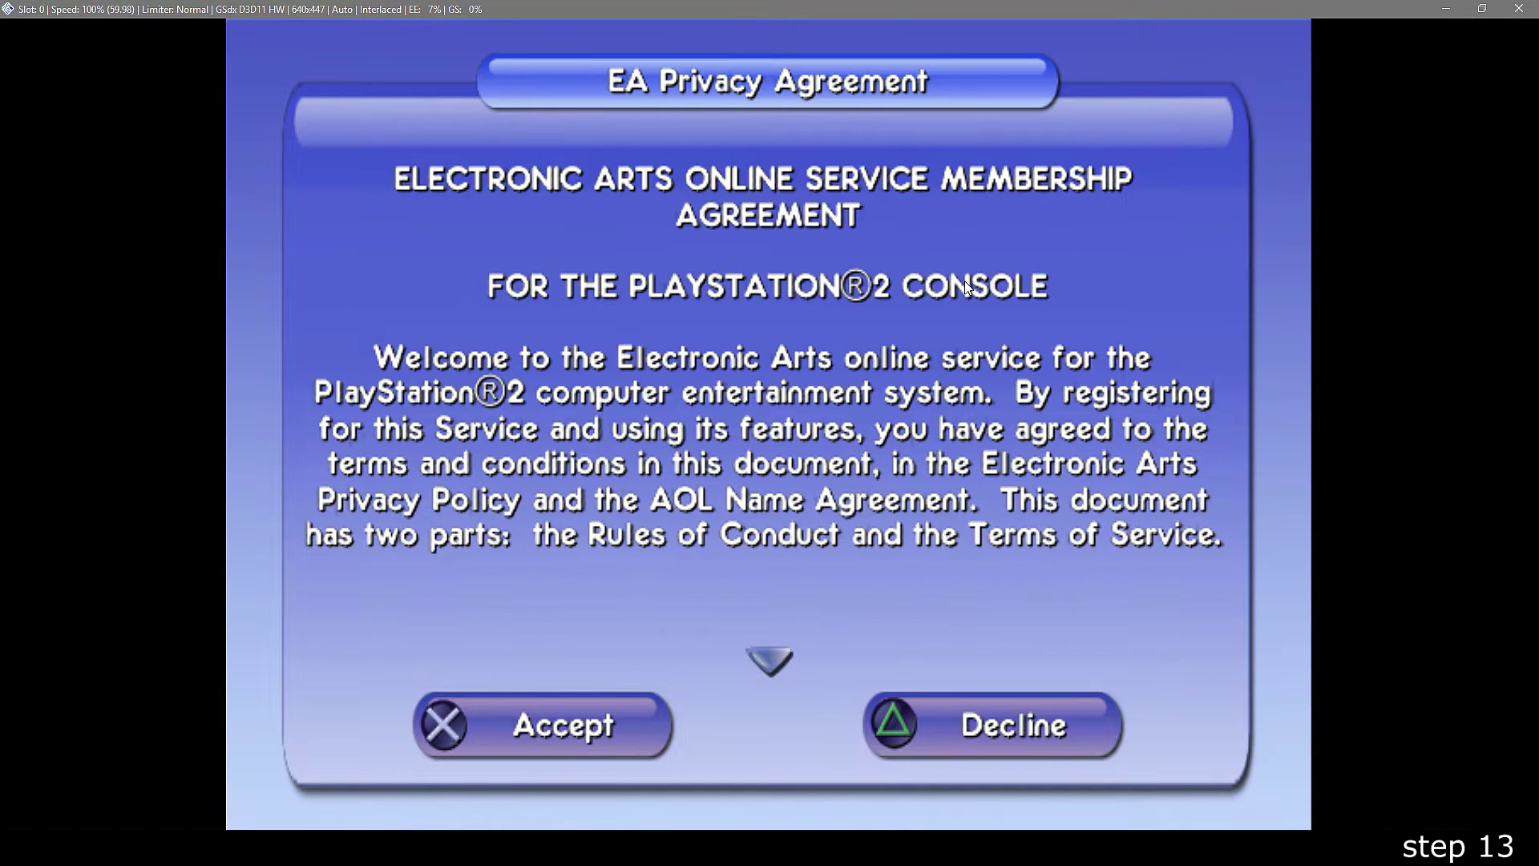
{"action": "key", "text": "Return"}
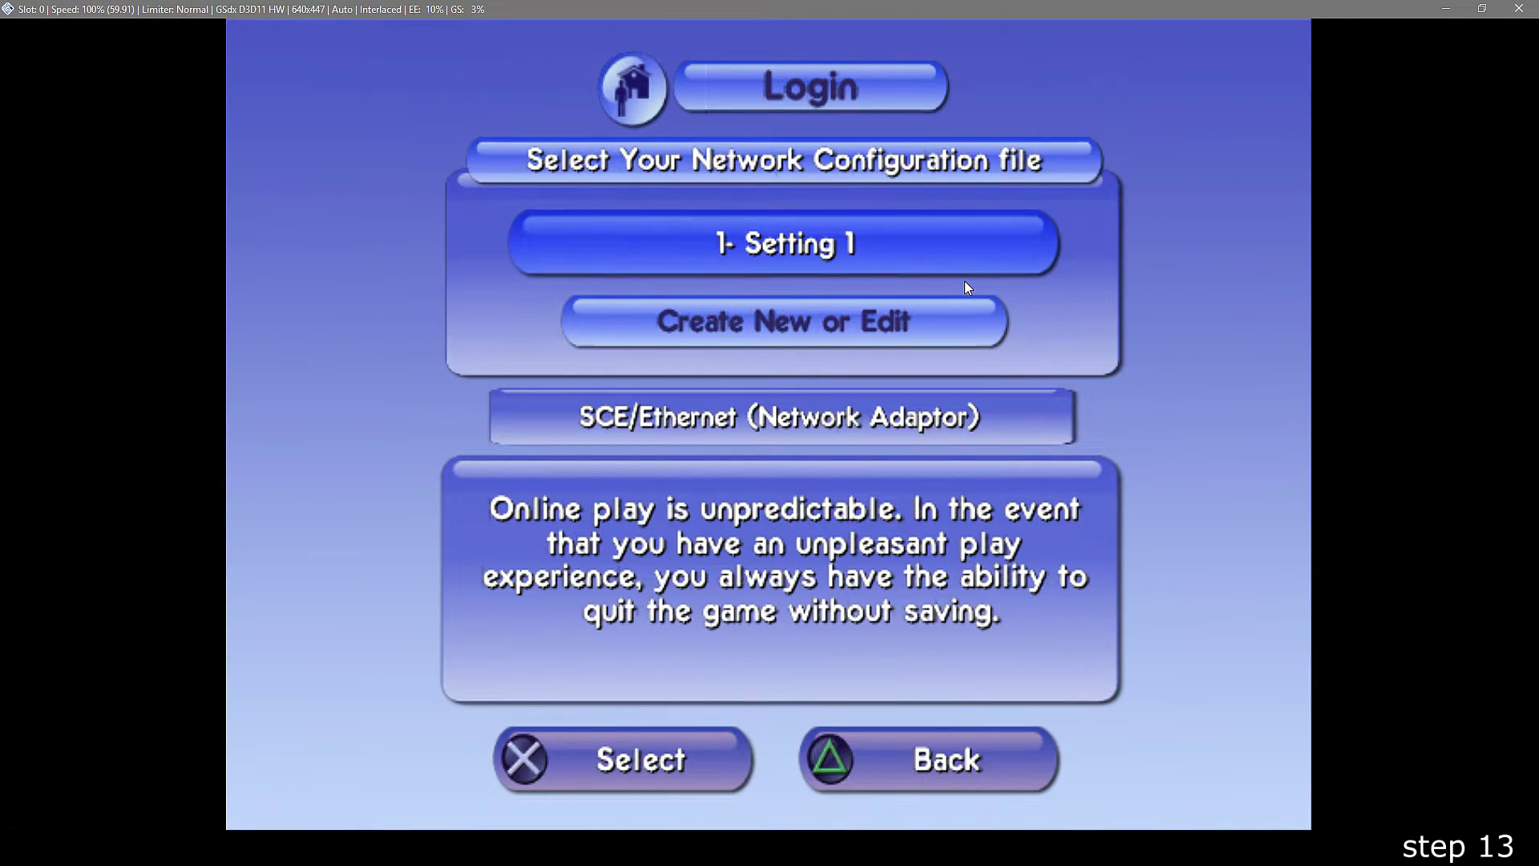
{"action": "key", "text": "Return"}
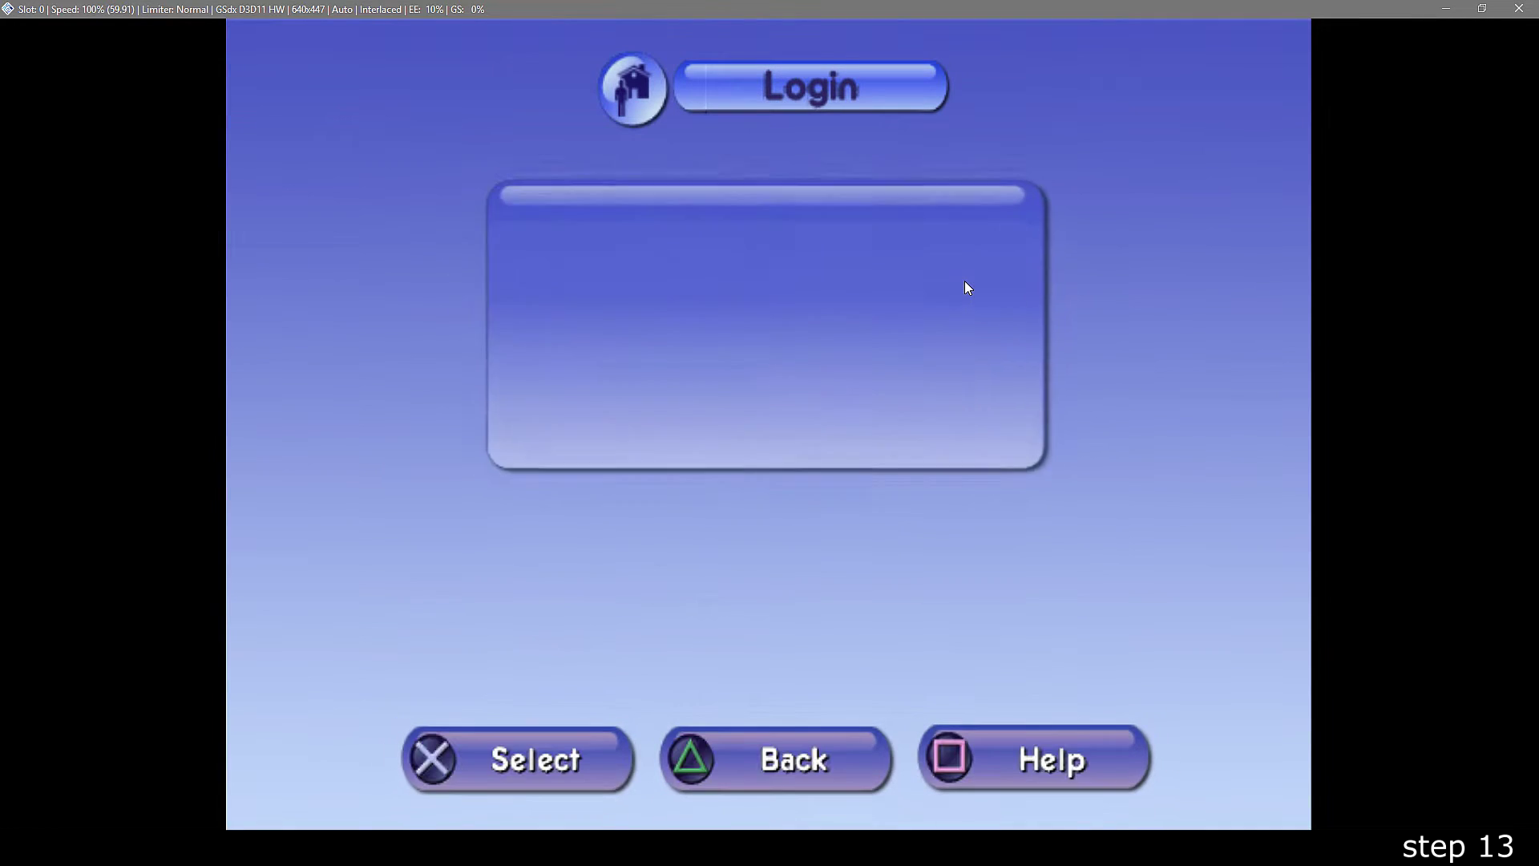
{"action": "key", "text": "Return"}
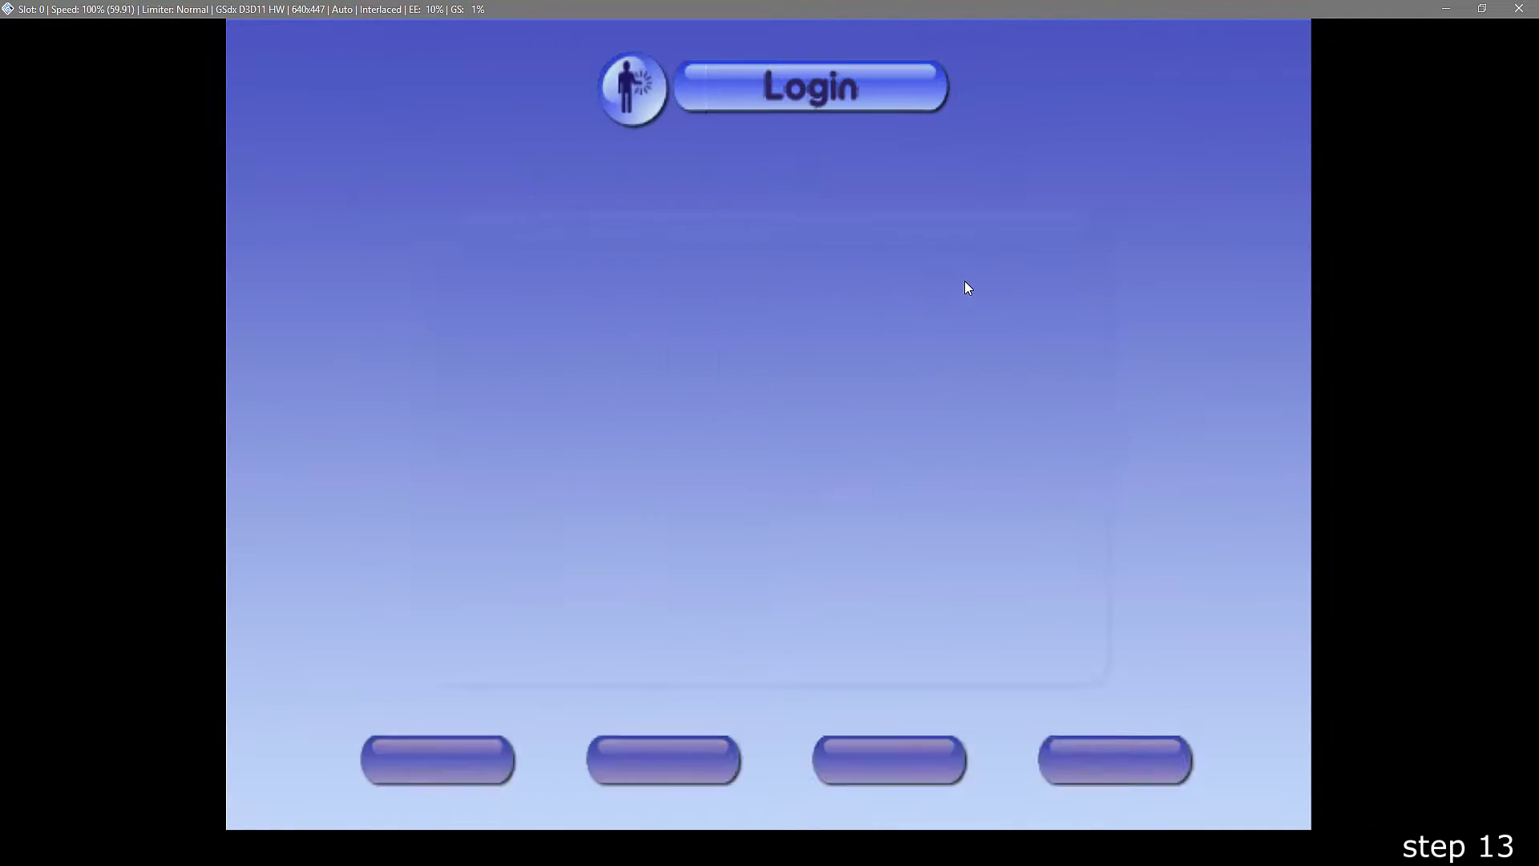
- Enter the new account name and password, re-entering the password after an invalid-password warning
{"action": "key", "text": "Return"}
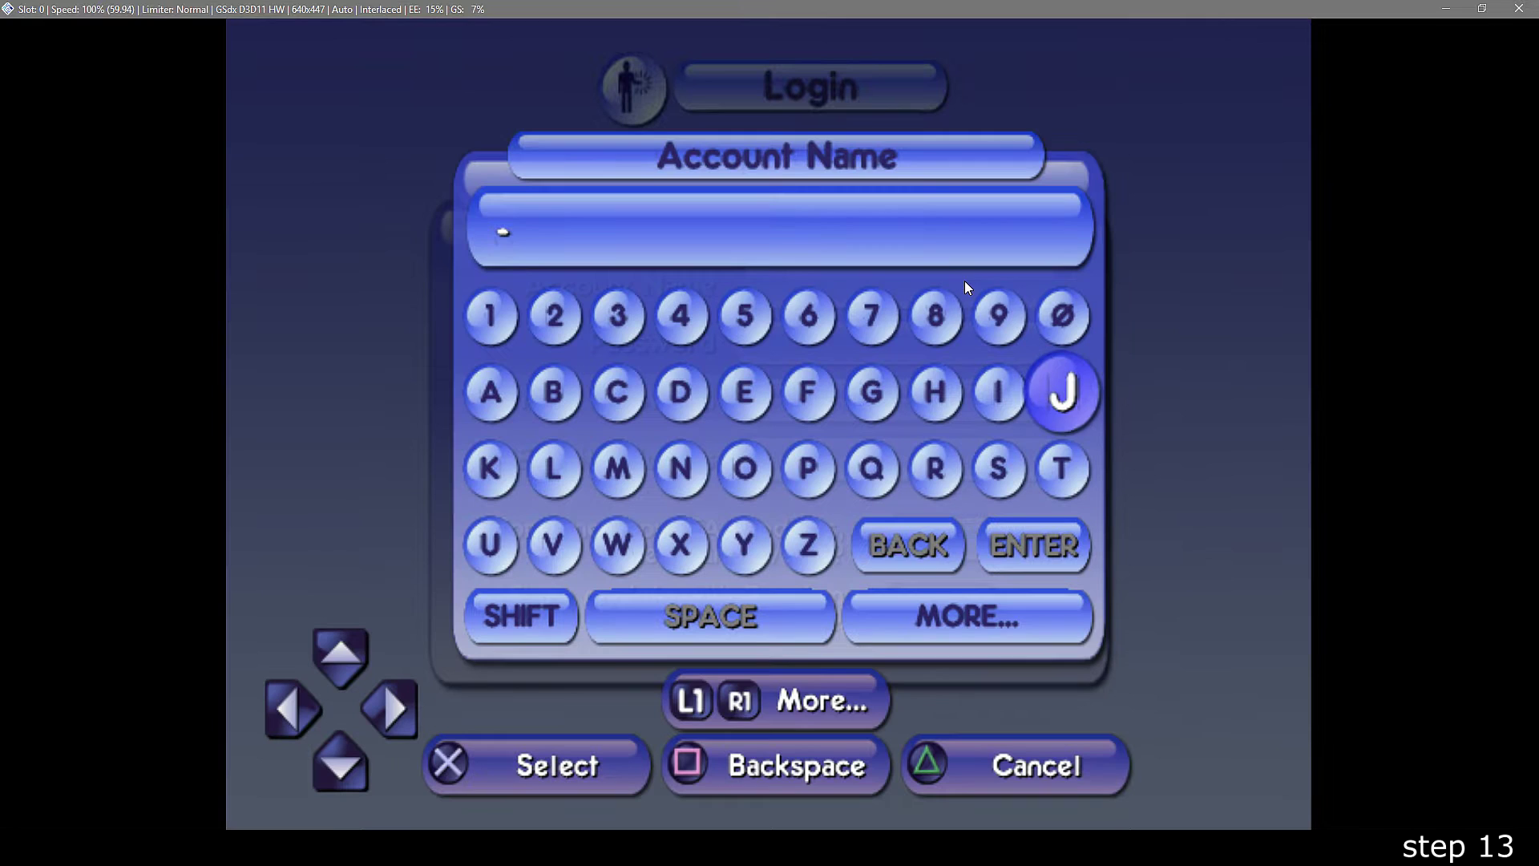
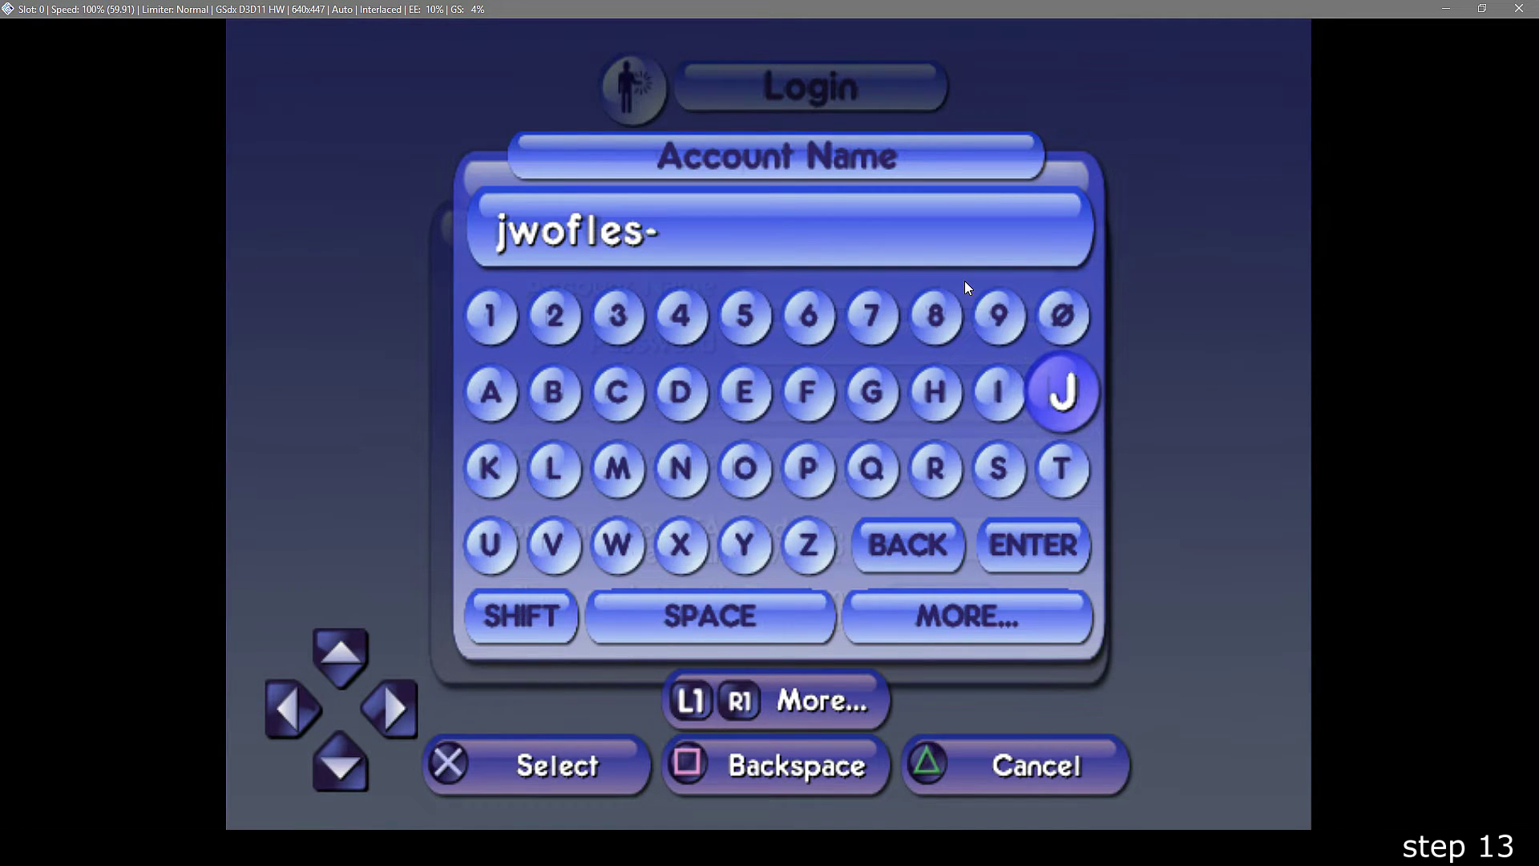
{"action": "key", "text": "Return"}
{"action": "key", "text": "Down"}
{"action": "key", "text": "Up"}
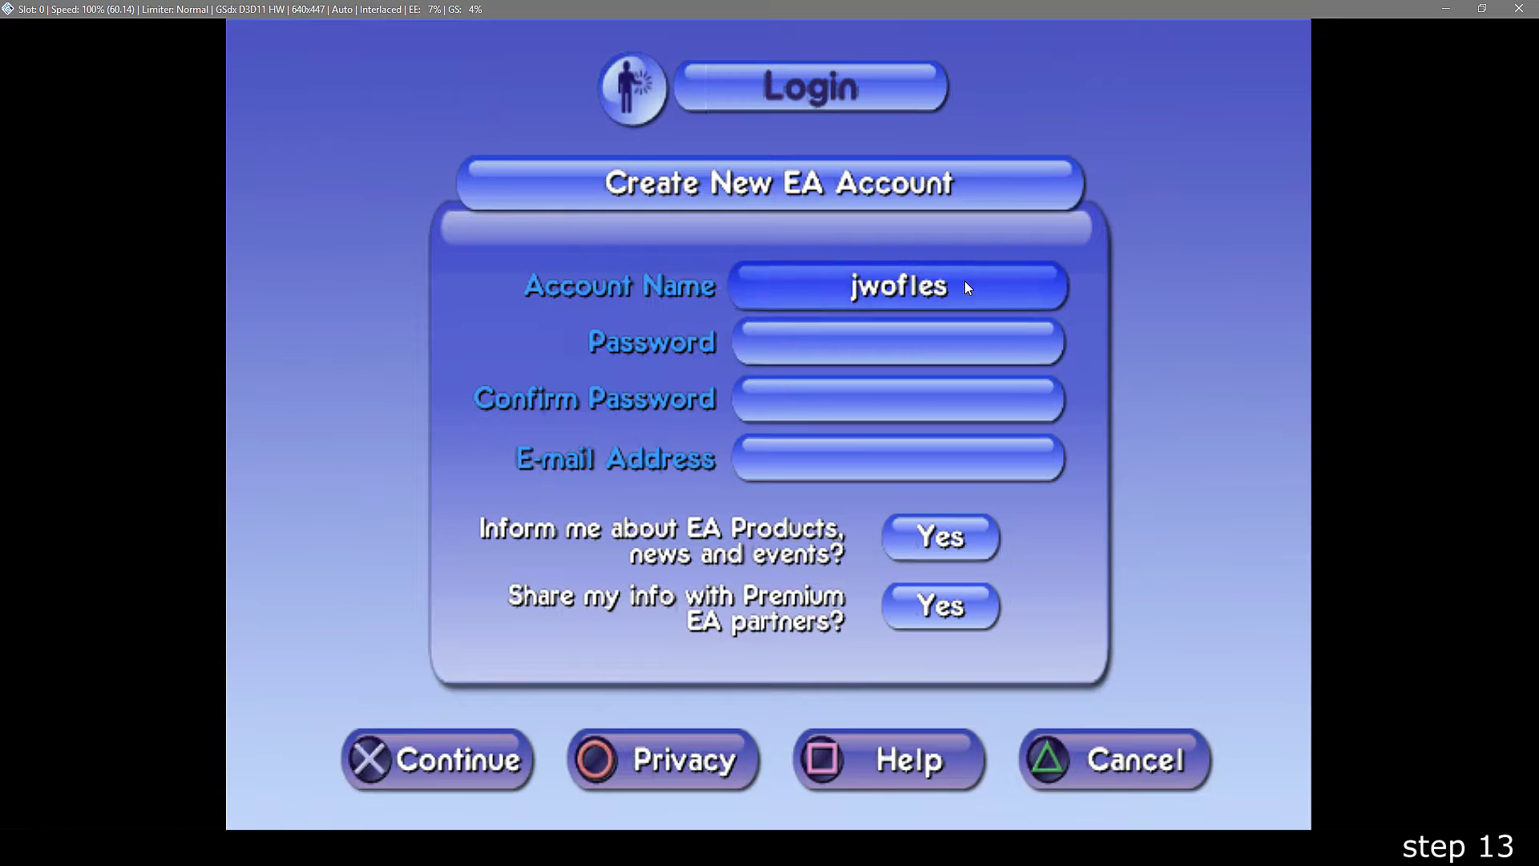
{"action": "key", "text": "Return"}
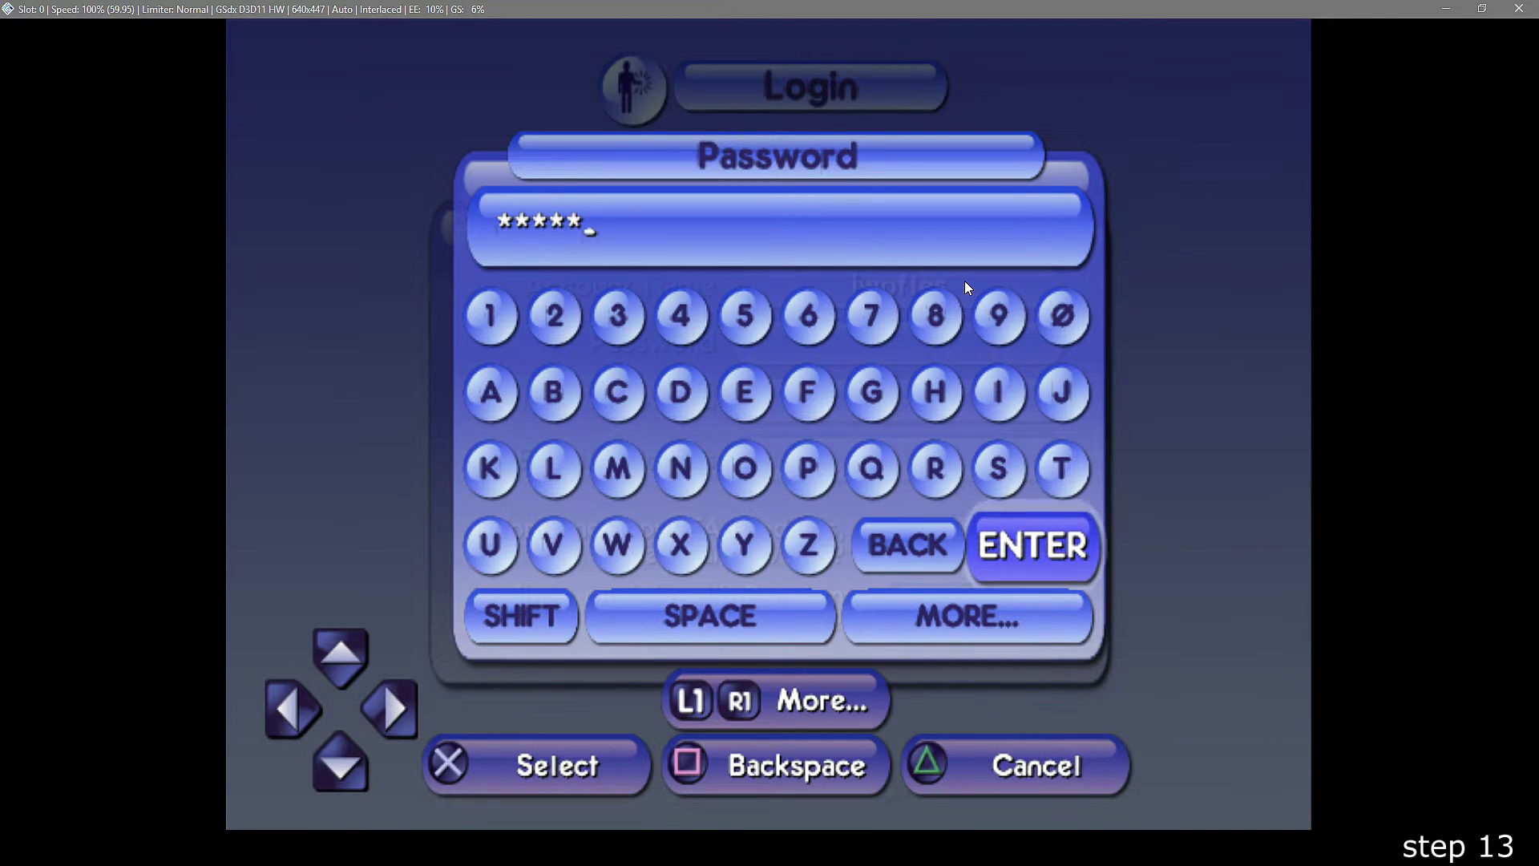
{"action": "key", "text": "Return"}
{"action": "key", "text": "Return"}
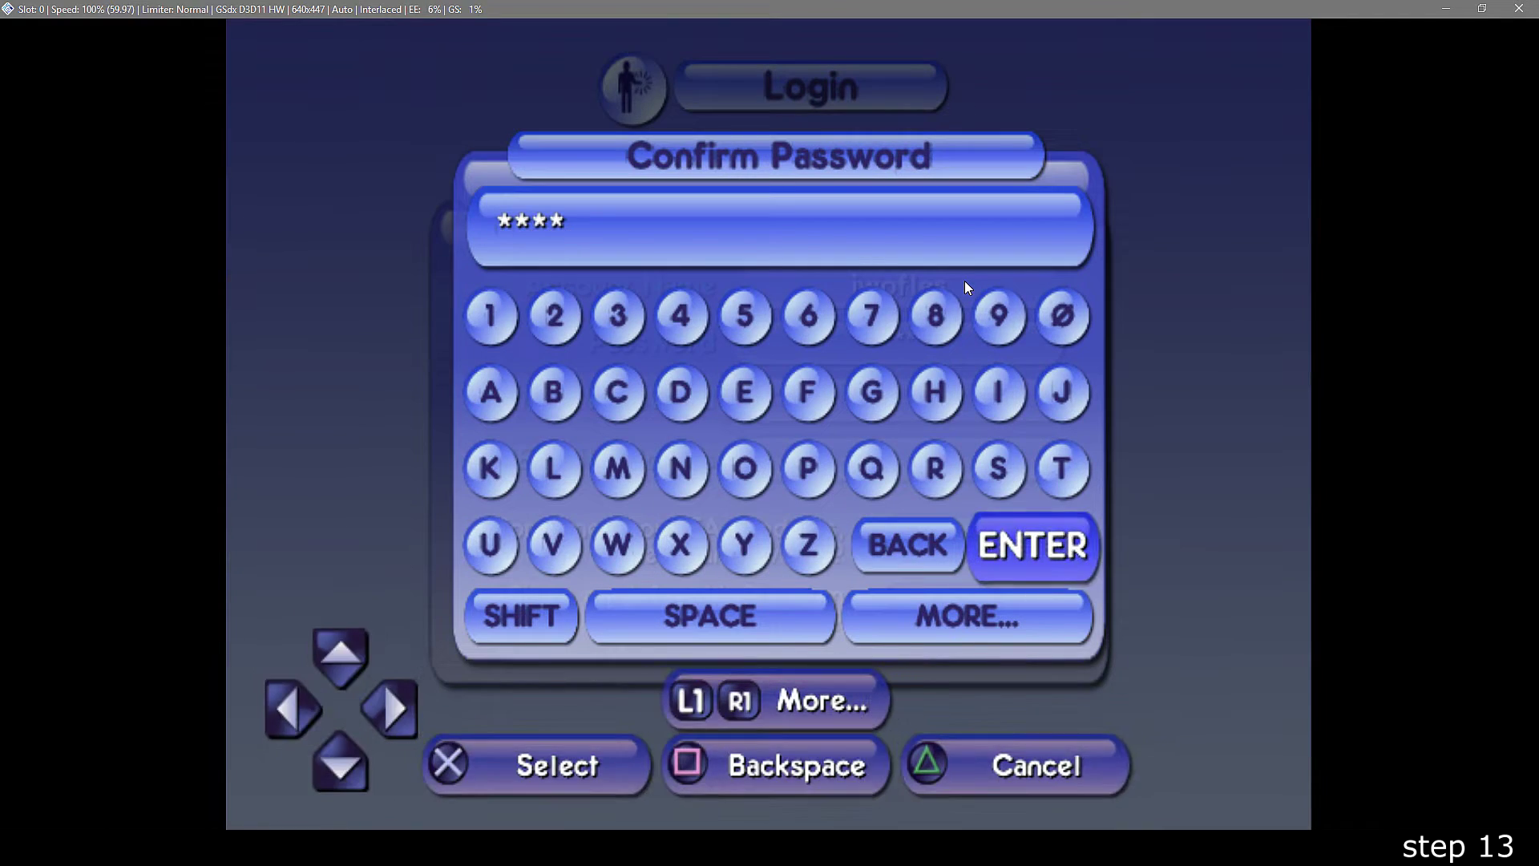
{"action": "key", "text": "Escape"}
{"action": "key", "text": "Return"}
{"action": "key", "text": "Up"}
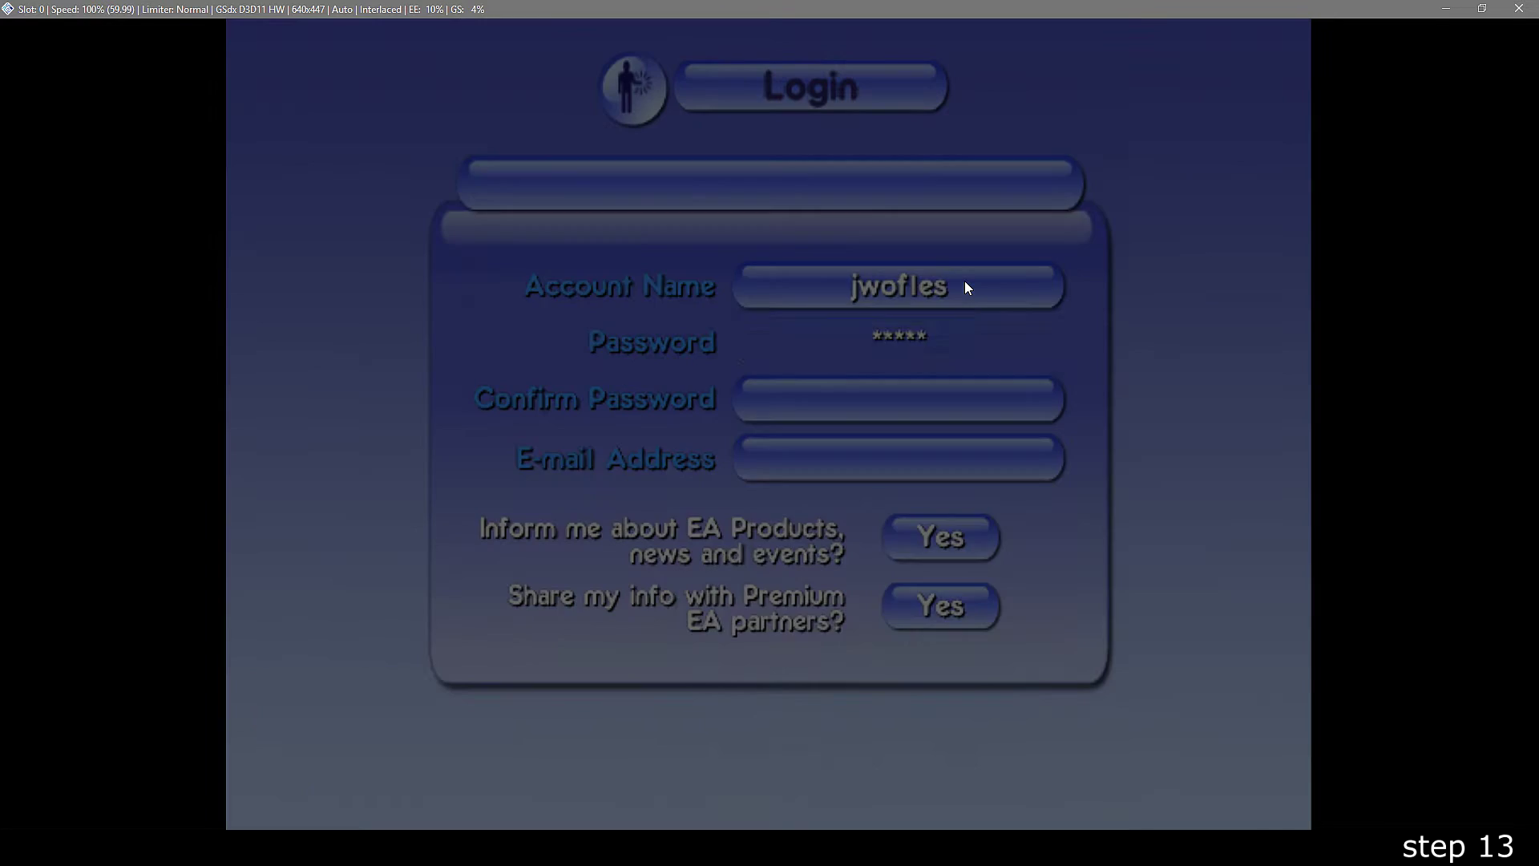
{"action": "key", "text": "Return"}
{"action": "key", "text": "Return"}
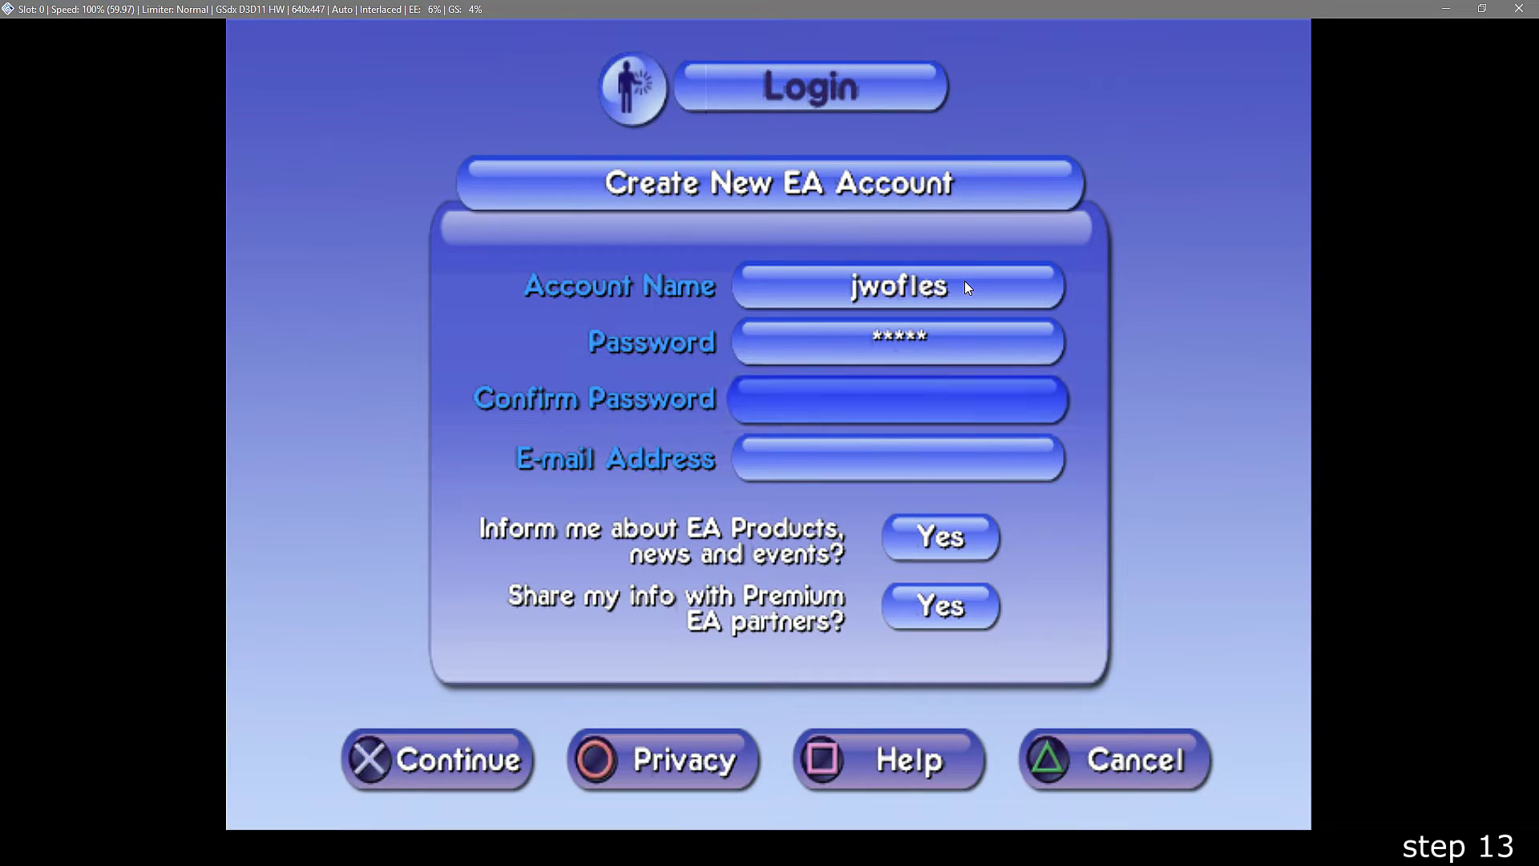
{"action": "key", "text": "Return"}
{"action": "key", "text": "Return"}
{"action": "key", "text": "Return"}
- Enter the e-mail address, skip EA partner sharing, accept the membership agreement, and save the account
{"action": "type", "text": "thisdoesntmatter@no.no"}
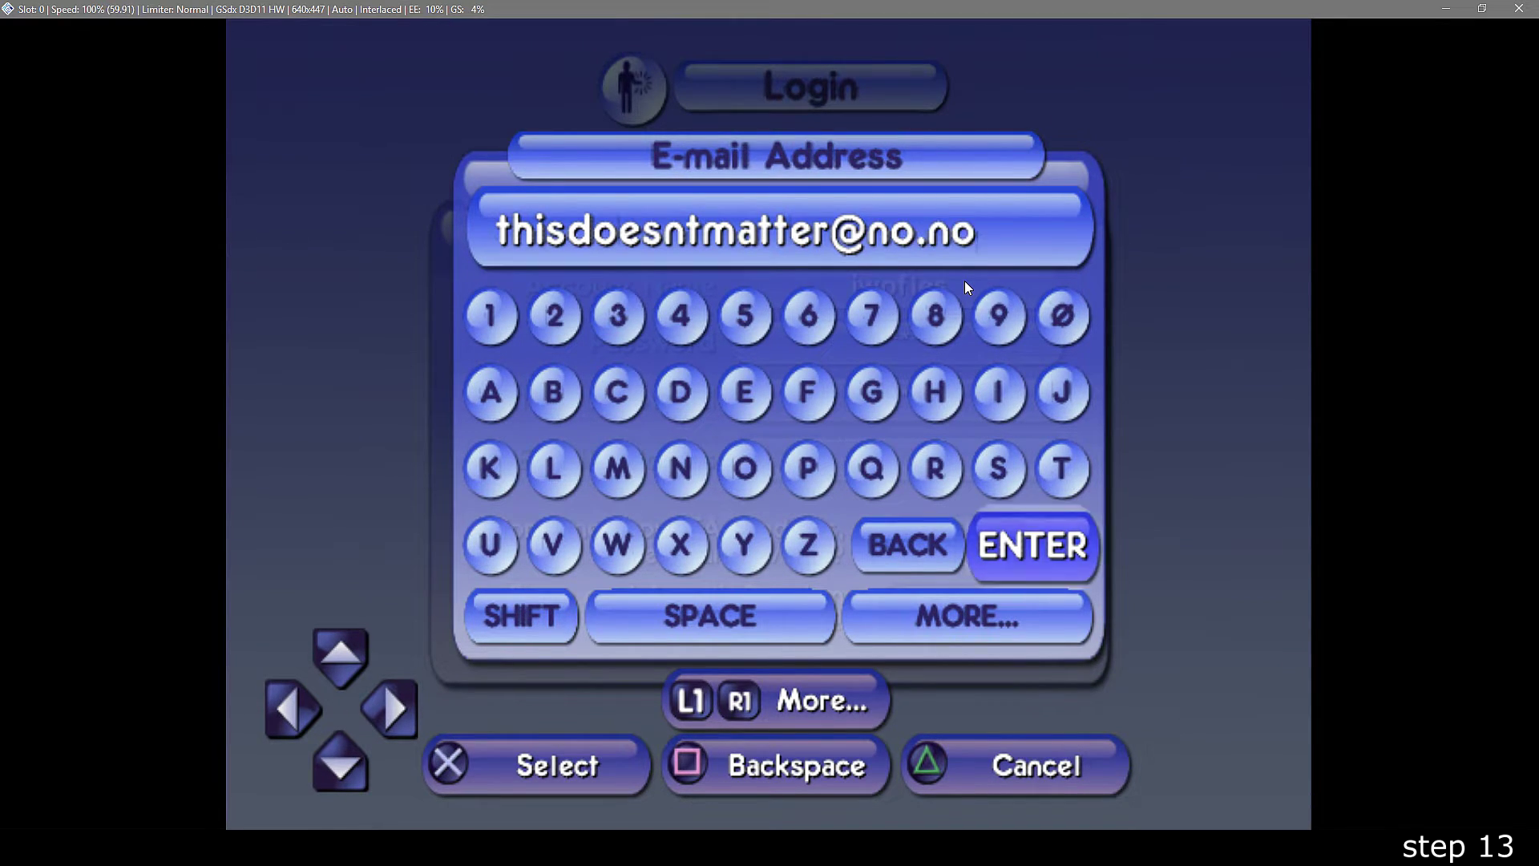
{"action": "key", "text": "Return"}
{"action": "key", "text": "Down"}
{"action": "key", "text": "Return"}
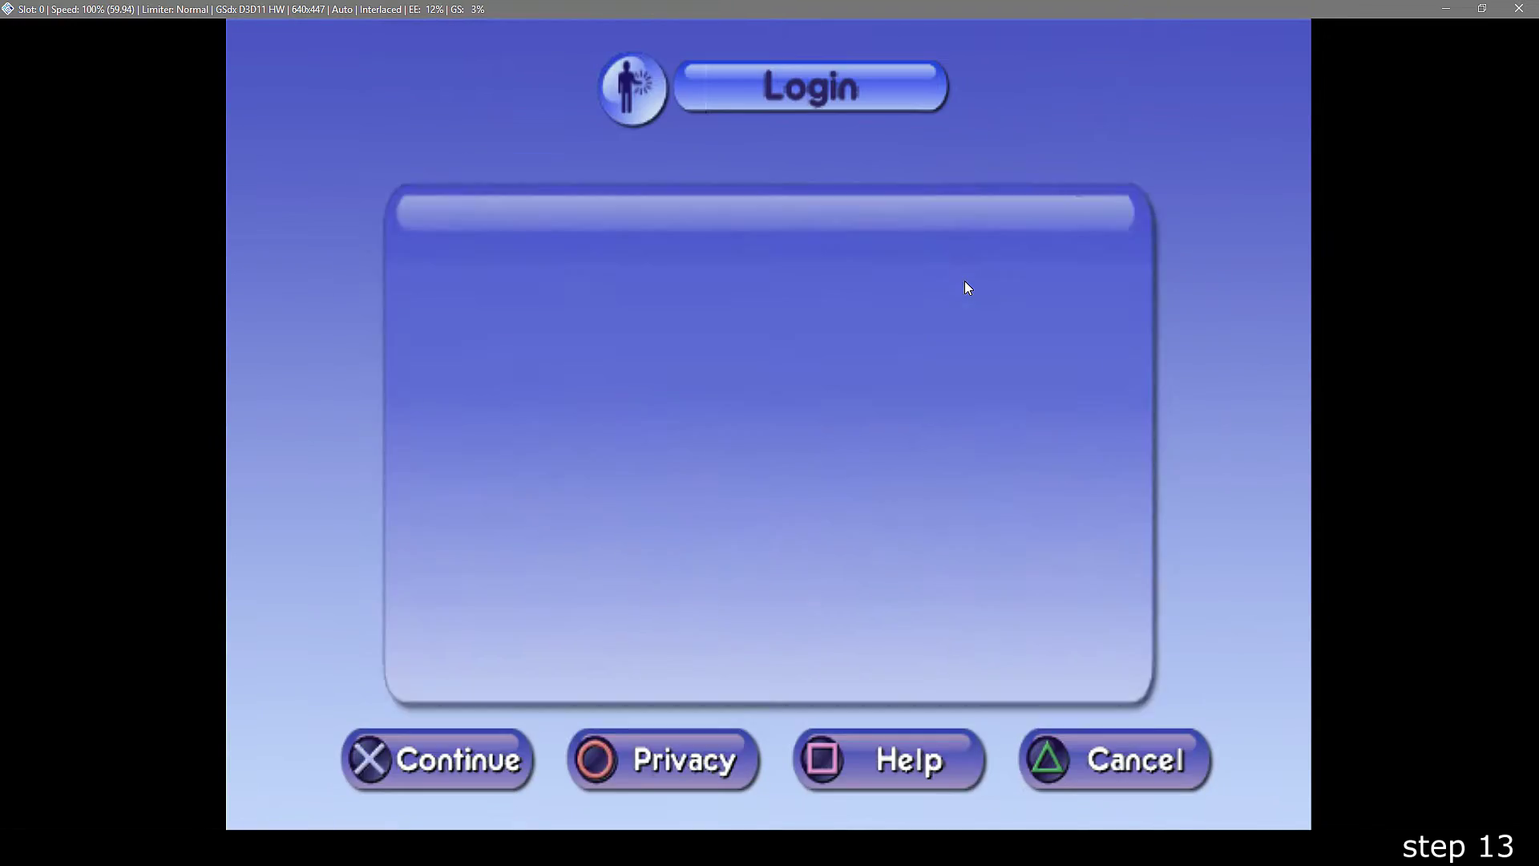
{"action": "key", "text": "Down"}
{"action": "key", "text": "Return"}
{"action": "key", "text": "Return"}
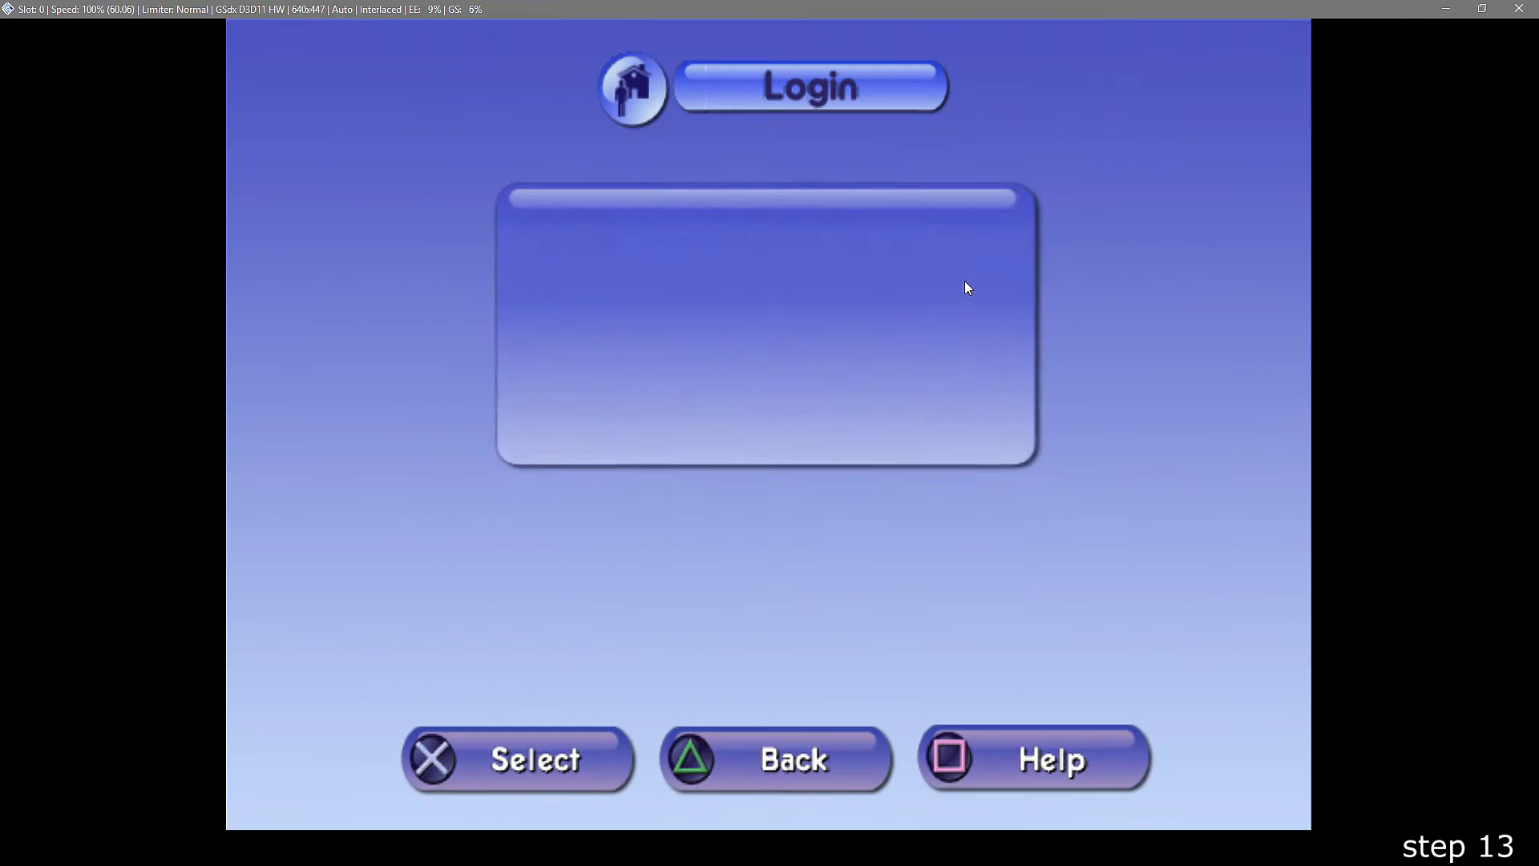
{"action": "key", "text": "Return"}
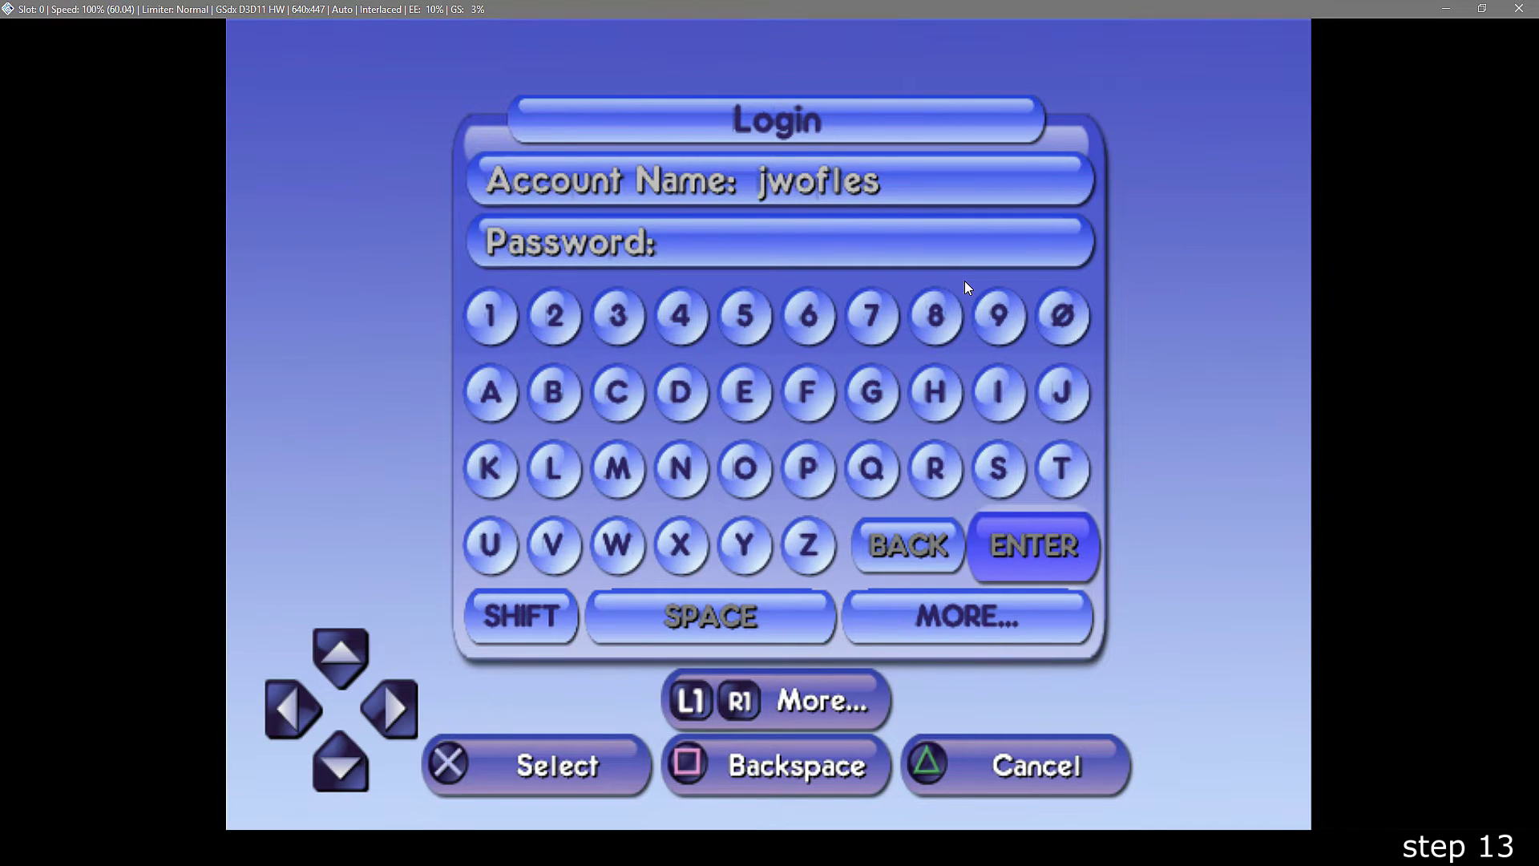
- Log in with the new EA account and begin creating an online persona
{"action": "key", "text": "Return"}
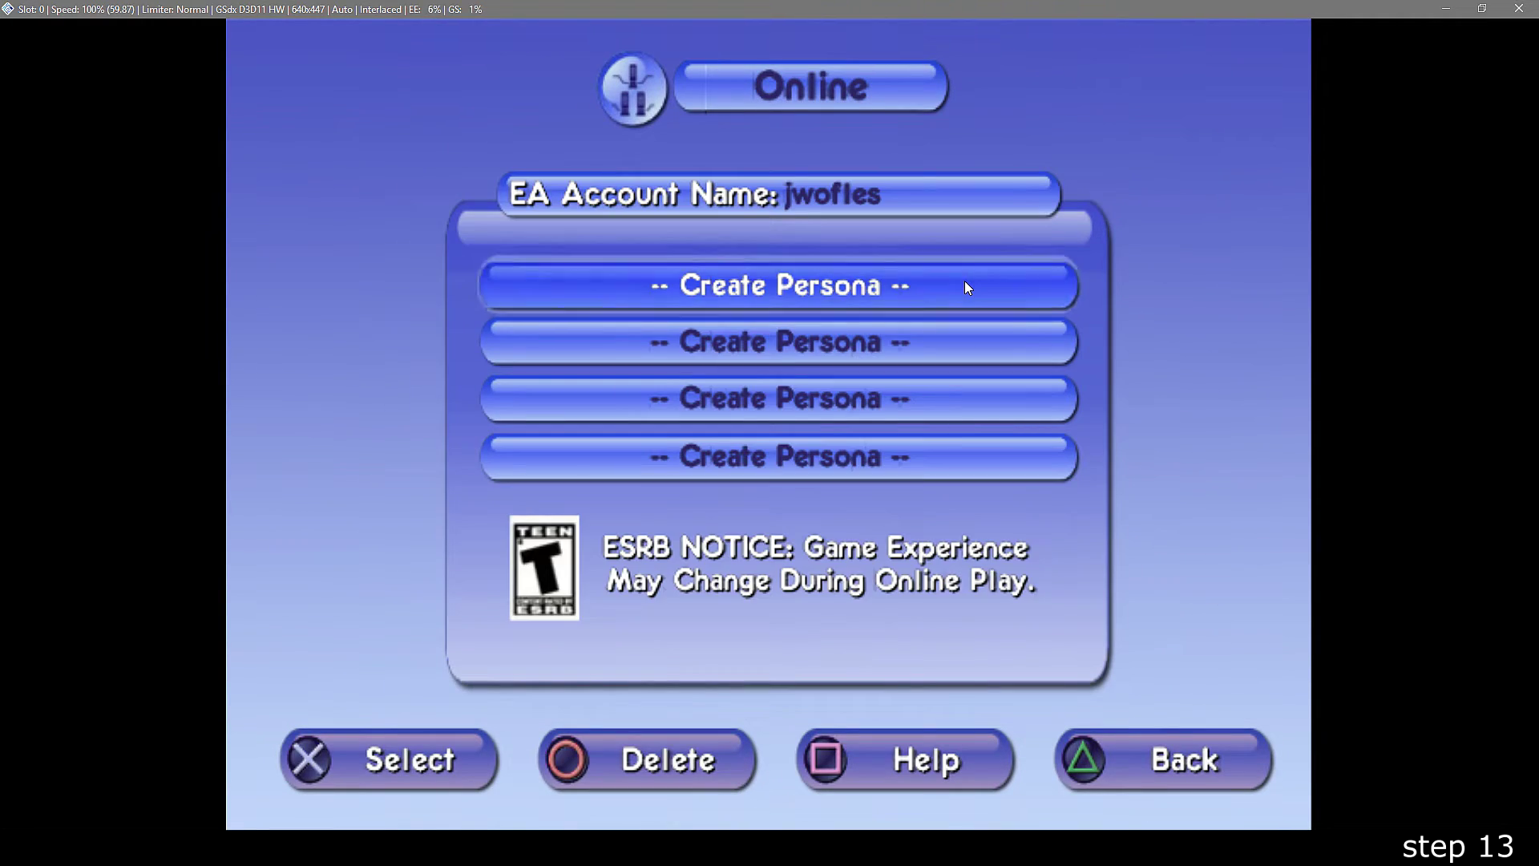
{"action": "key", "text": "Return"}
{"action": "key", "text": "Escape"}
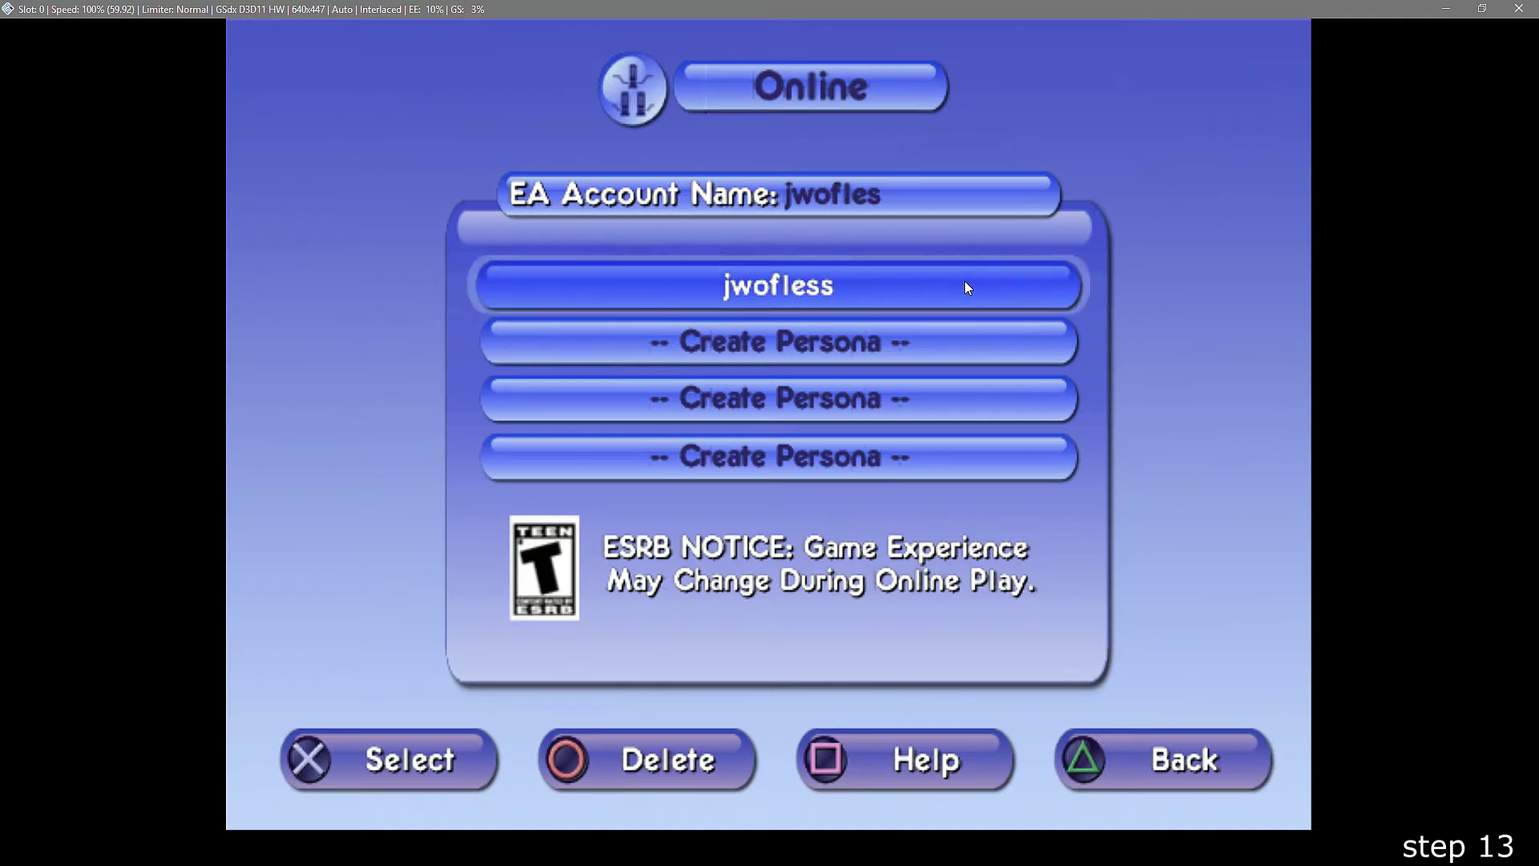
{"action": "key", "text": "Escape"}
- Enter the persona name, confirm it to reach the lobby, and highlight Belladonna Cove
{"action": "key", "text": "Escape"}
{"action": "key", "text": "Down"}
{"action": "key", "text": "Return"}
{"action": "type", "text": "jhw"}
{"action": "key", "text": "Escape"}
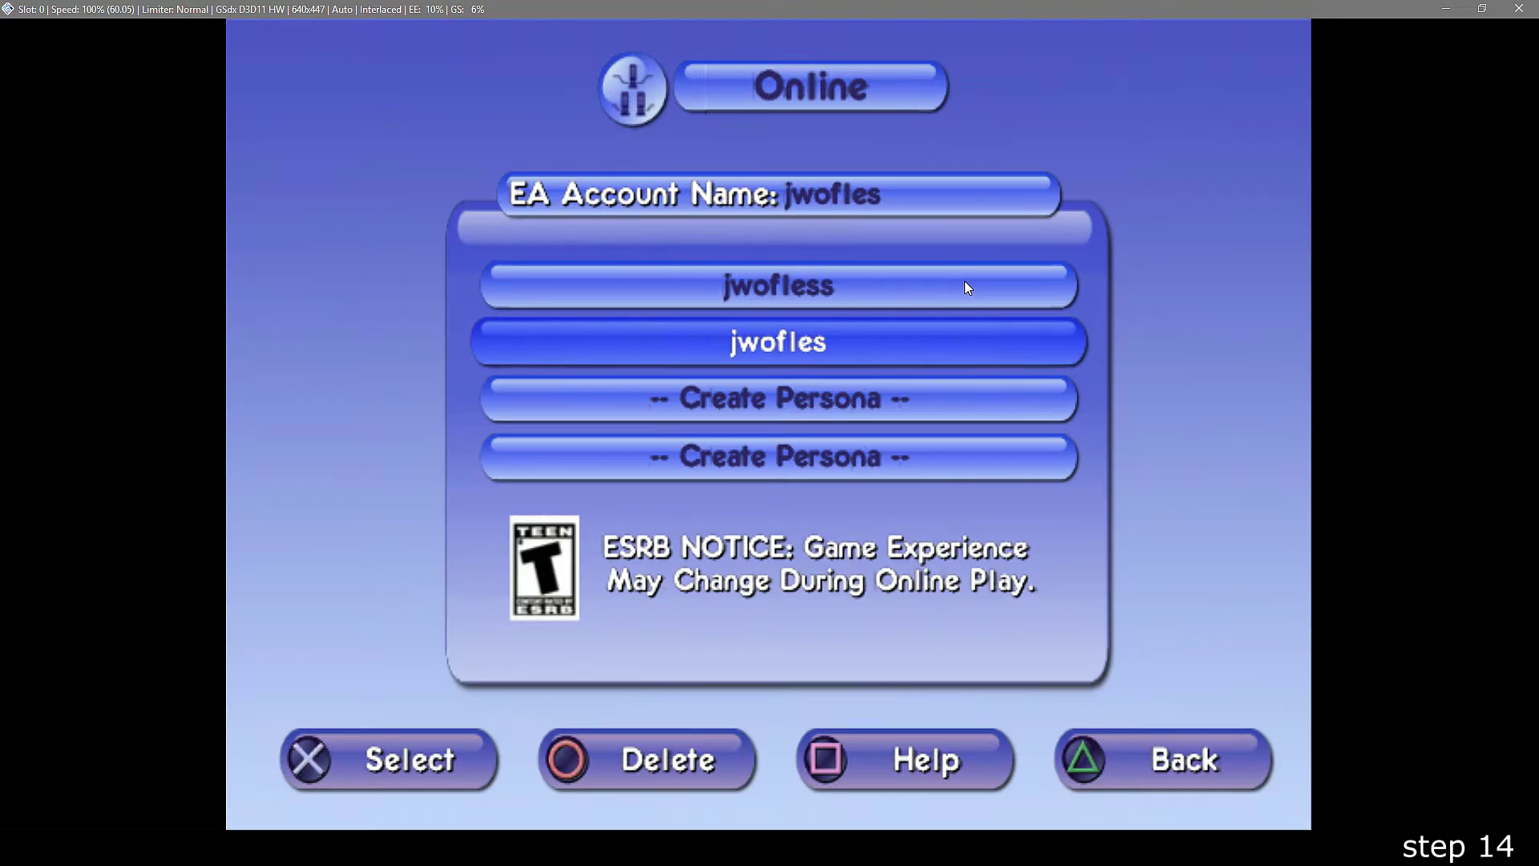
{"action": "key", "text": "Return"}
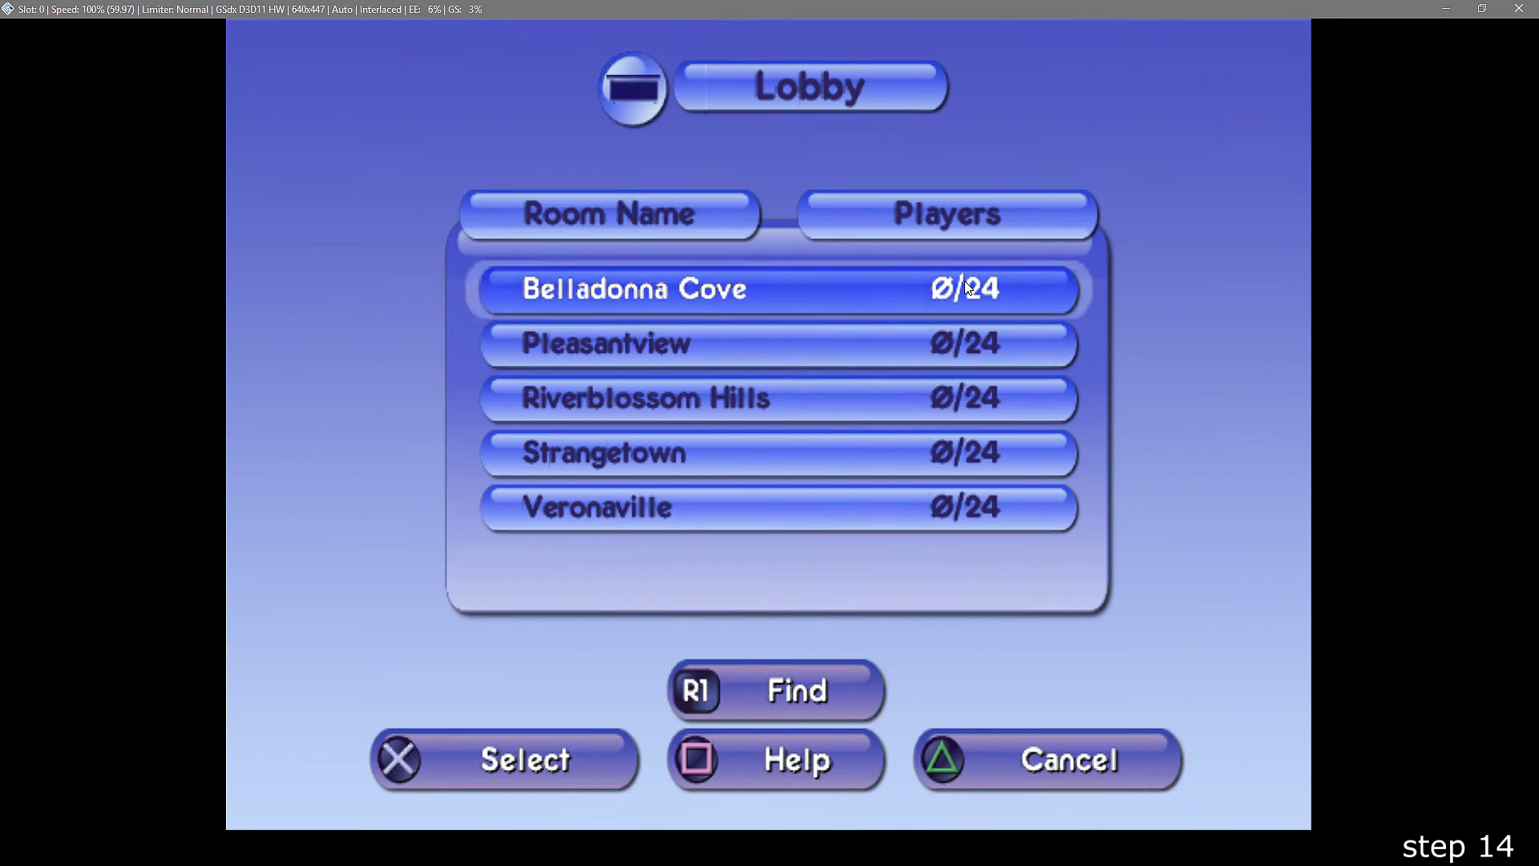
{"action": "key", "text": "Down"}
{"action": "key", "text": "Down"}
{"action": "key", "text": "Down"}
{"action": "key", "text": "Down"}
{"action": "key", "text": "Up"}
{"action": "key", "text": "Up"}
{"action": "key", "text": "Up"}
{"action": "key", "text": "Up"}
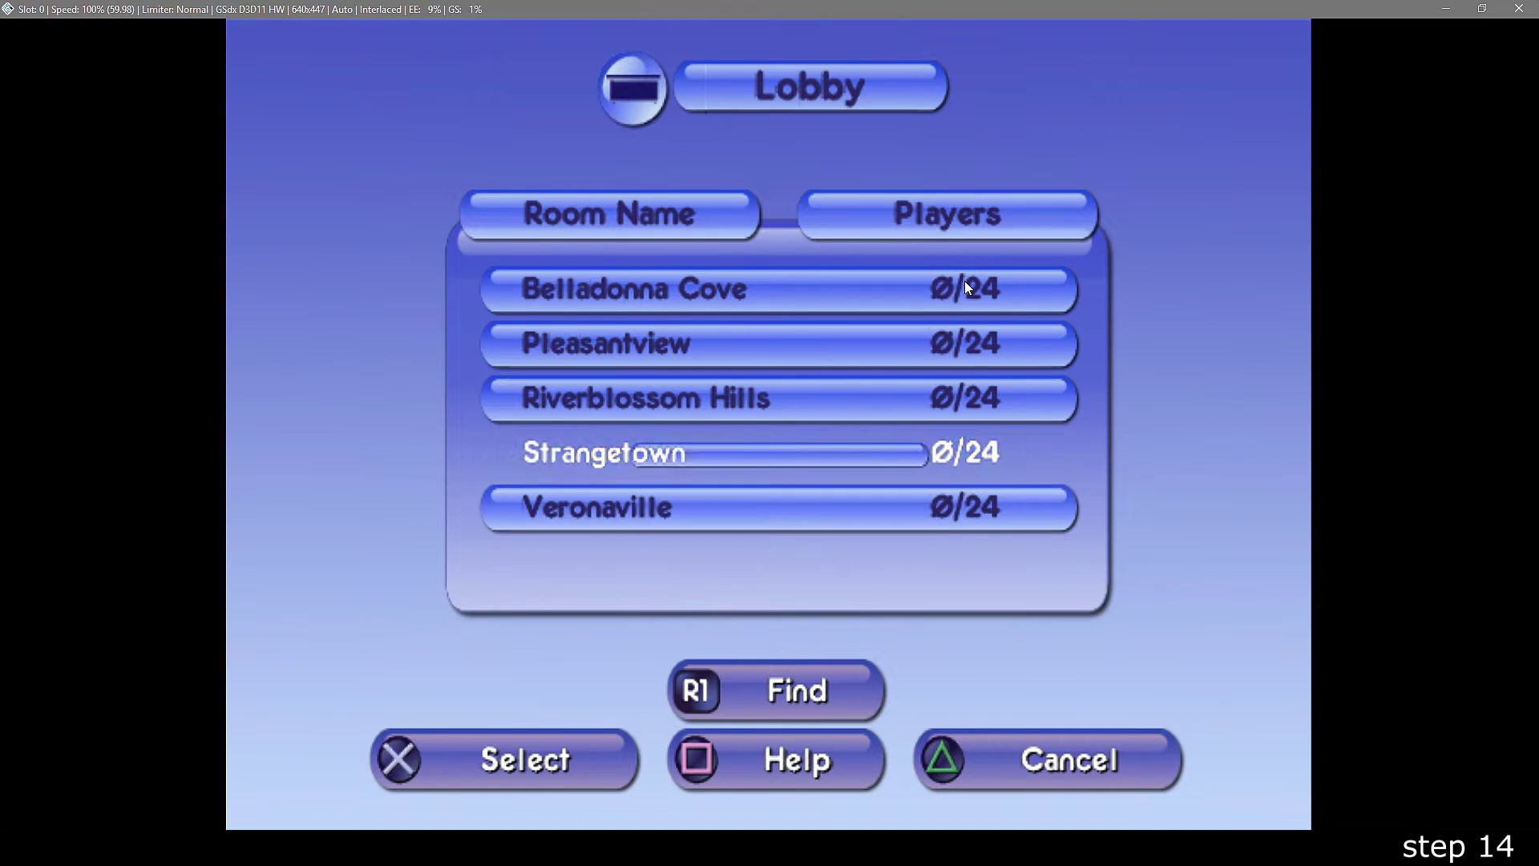
- Join Belladonna Cove and send the chat message "hey welcome to my house!"
{"action": "key", "text": "Return"}
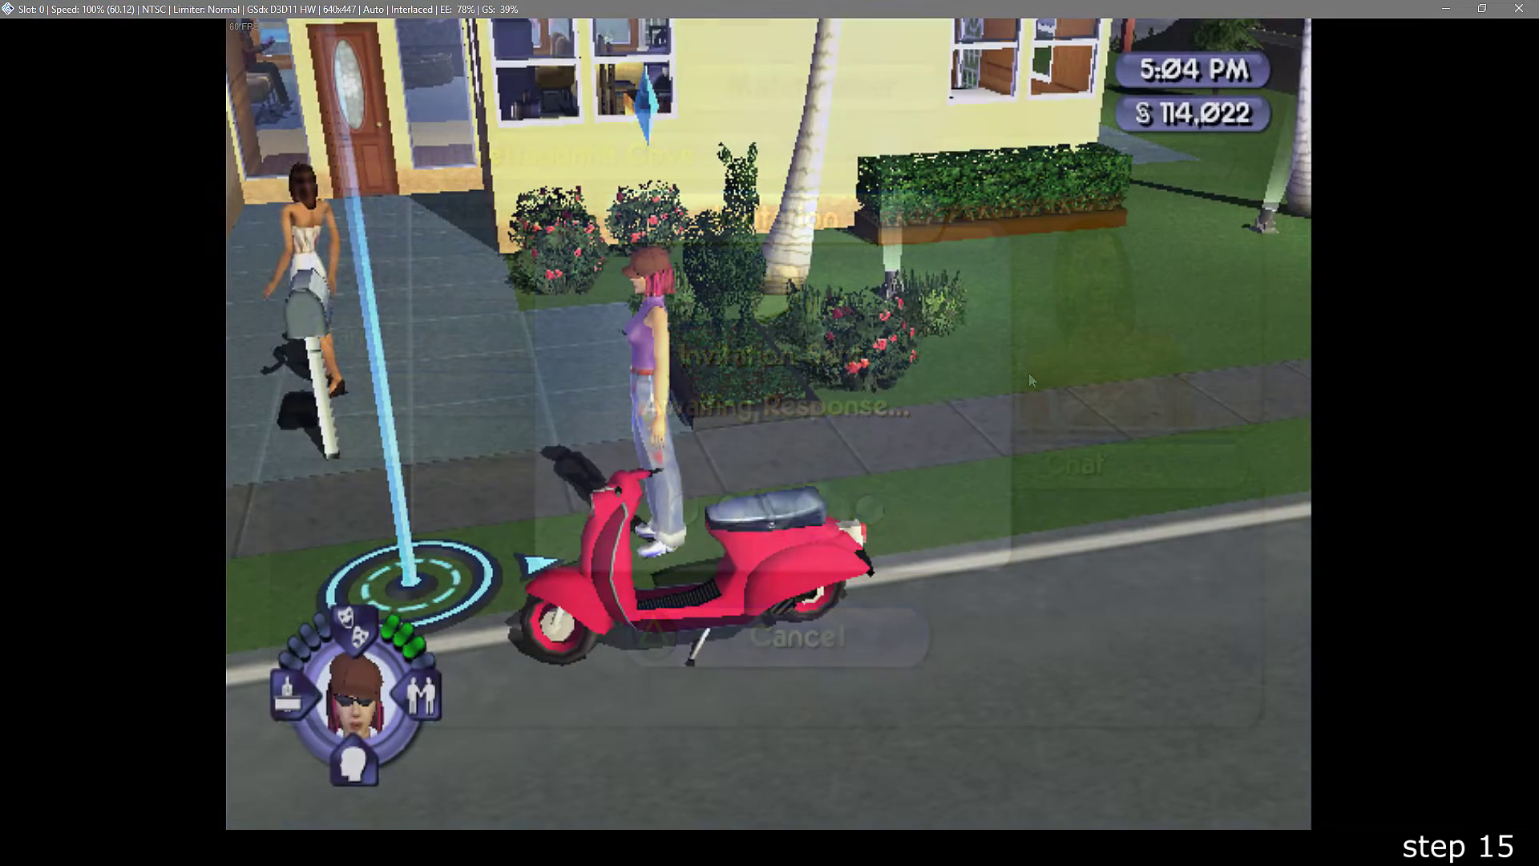
{"action": "key", "text": "Return"}
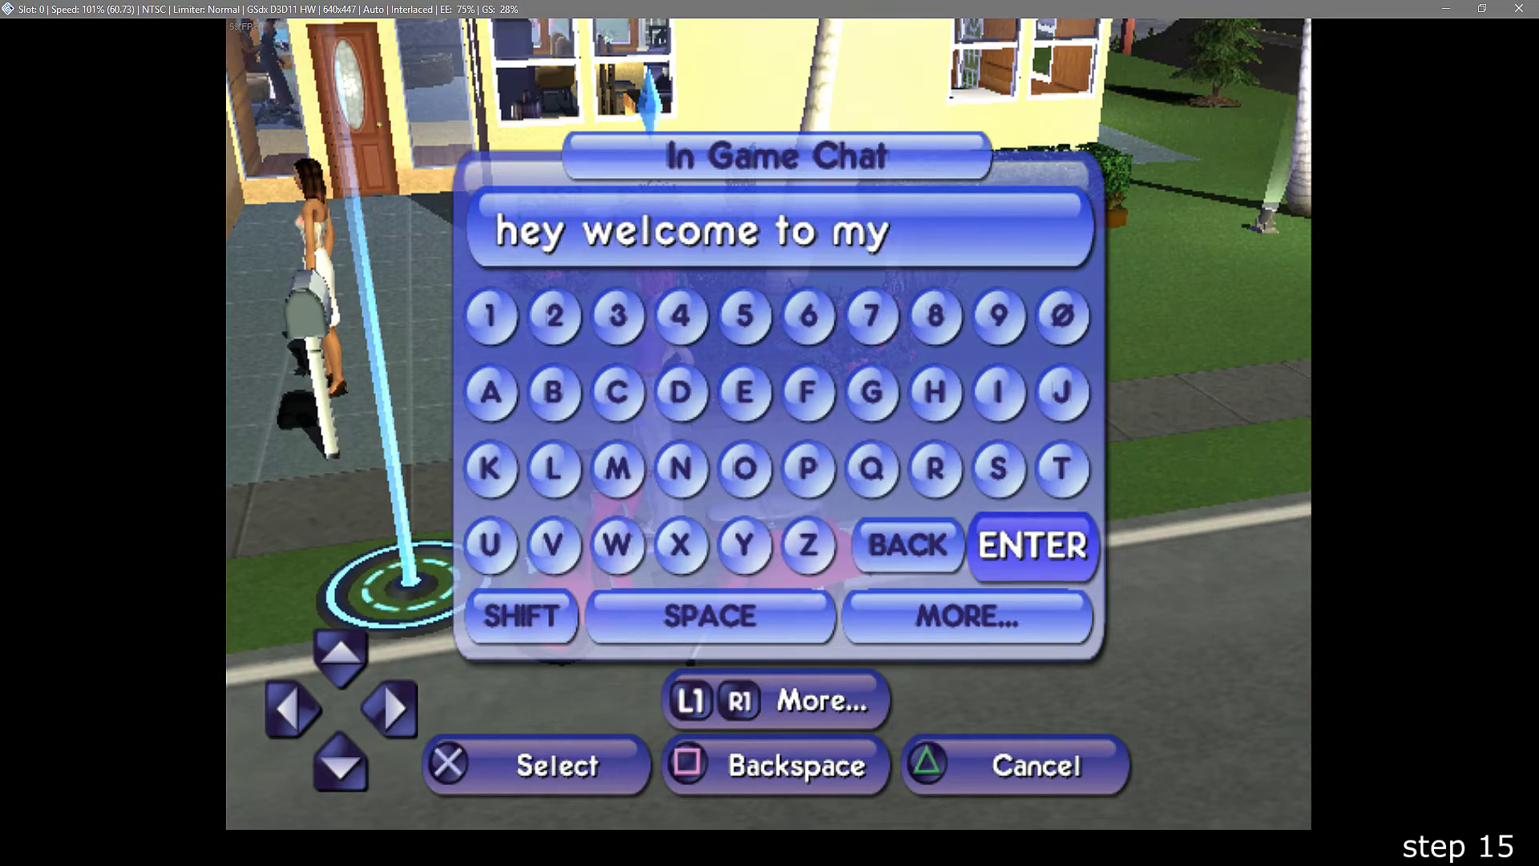
{"action": "key", "text": "Return"}
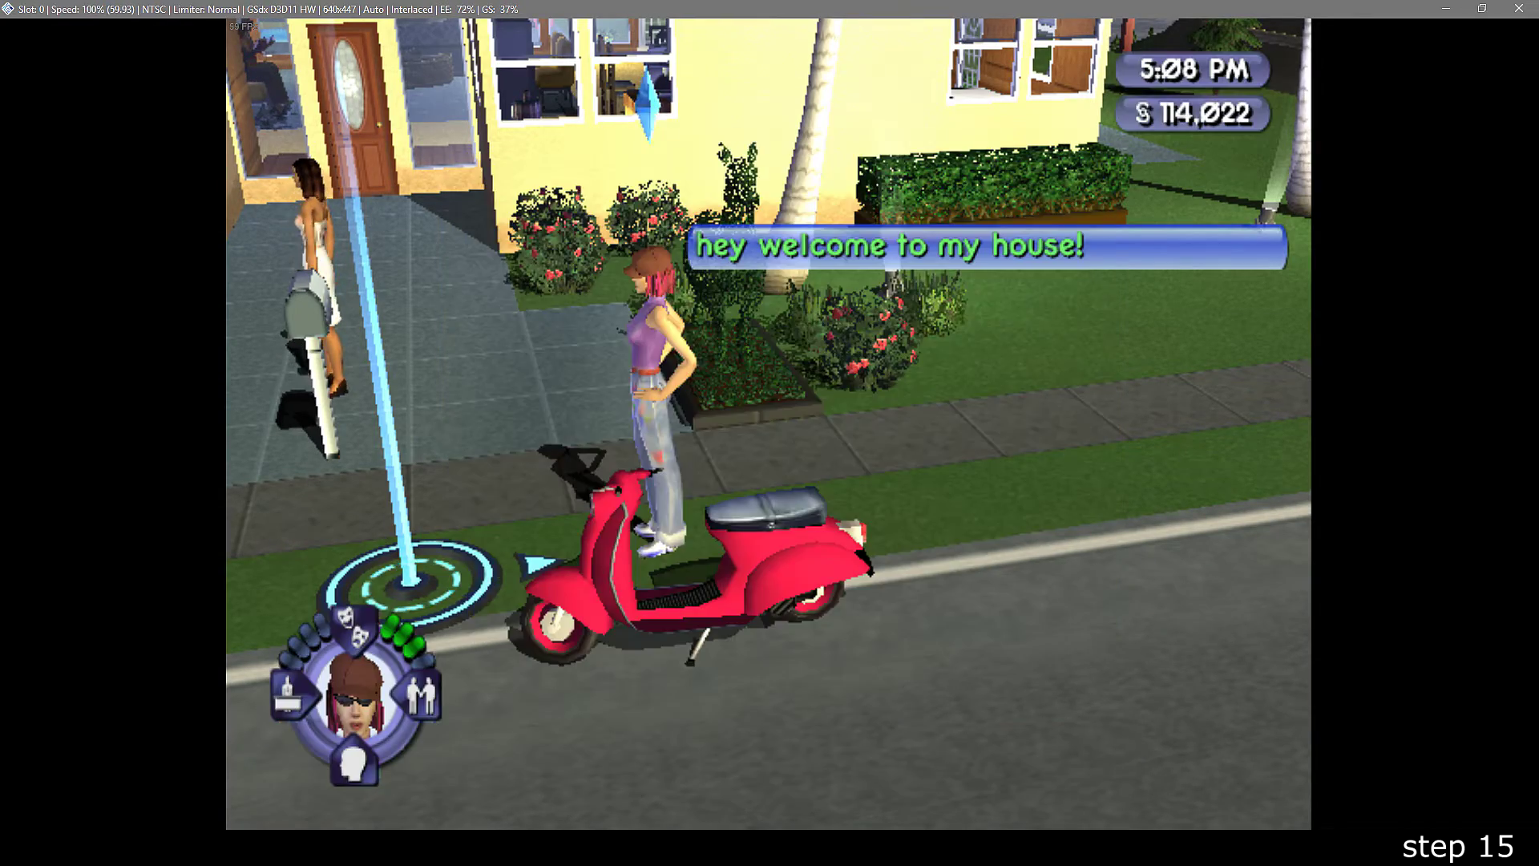
- Walk the Sim over to the mailbox near the visitor and rotate the camera around them
{"action": "key", "text": "Return"}
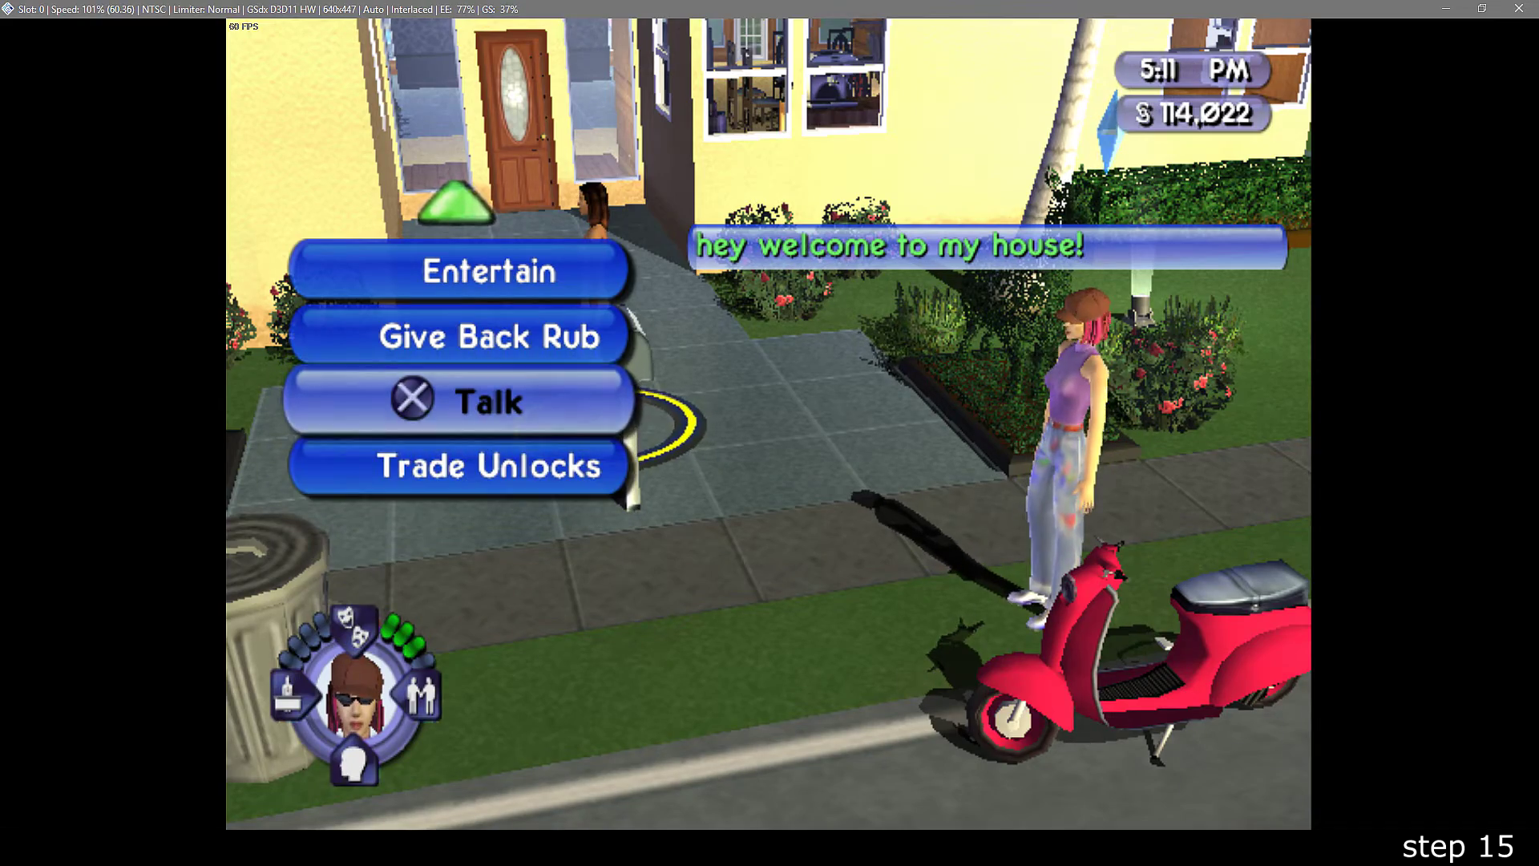
{"action": "key", "text": "Escape"}
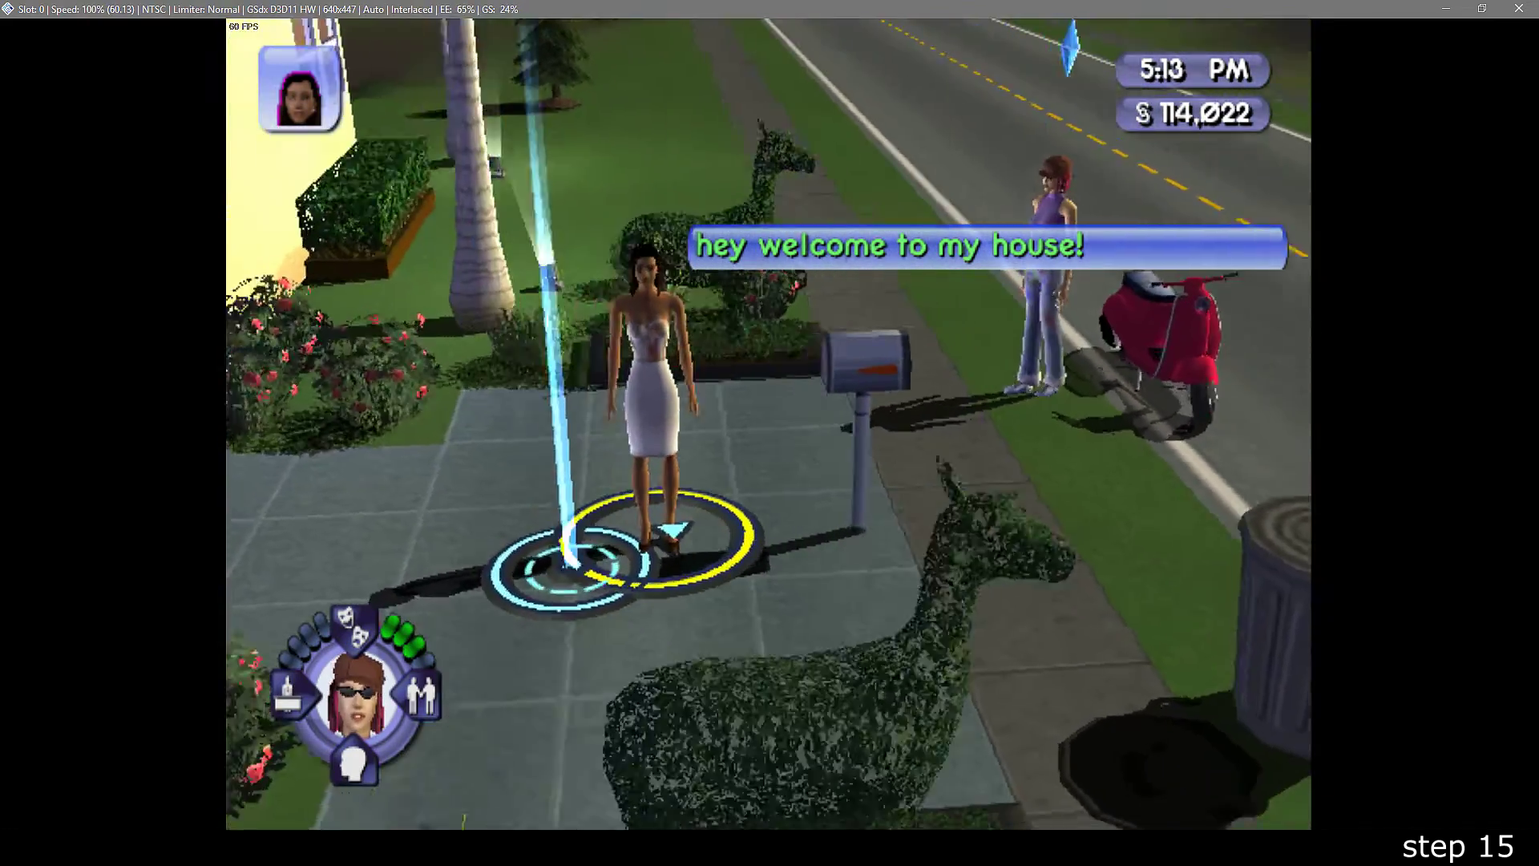
{"action": "key", "text": "e"}
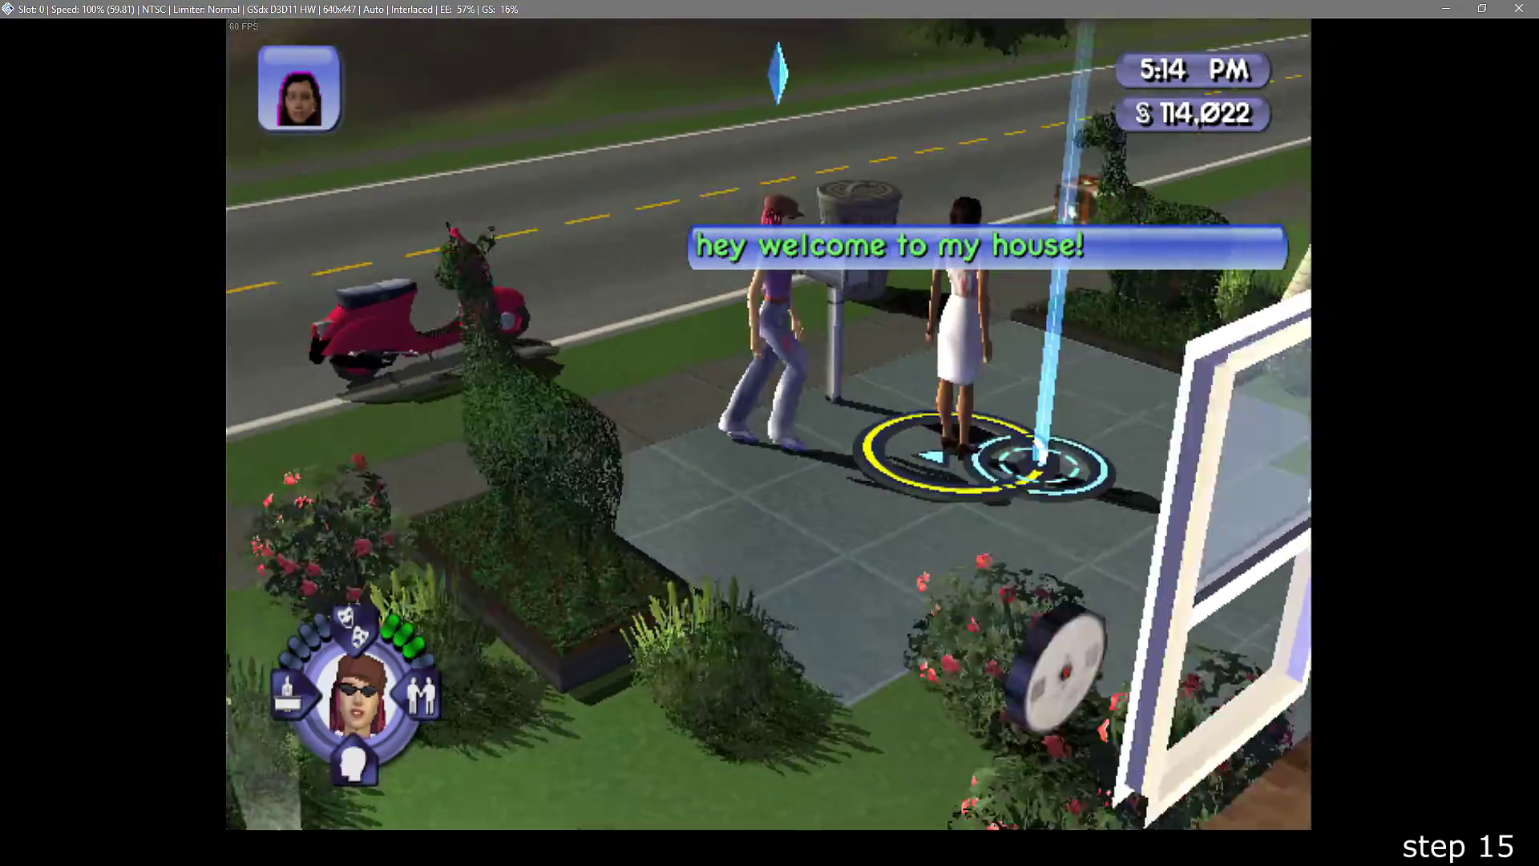
{"action": "key", "text": "e"}
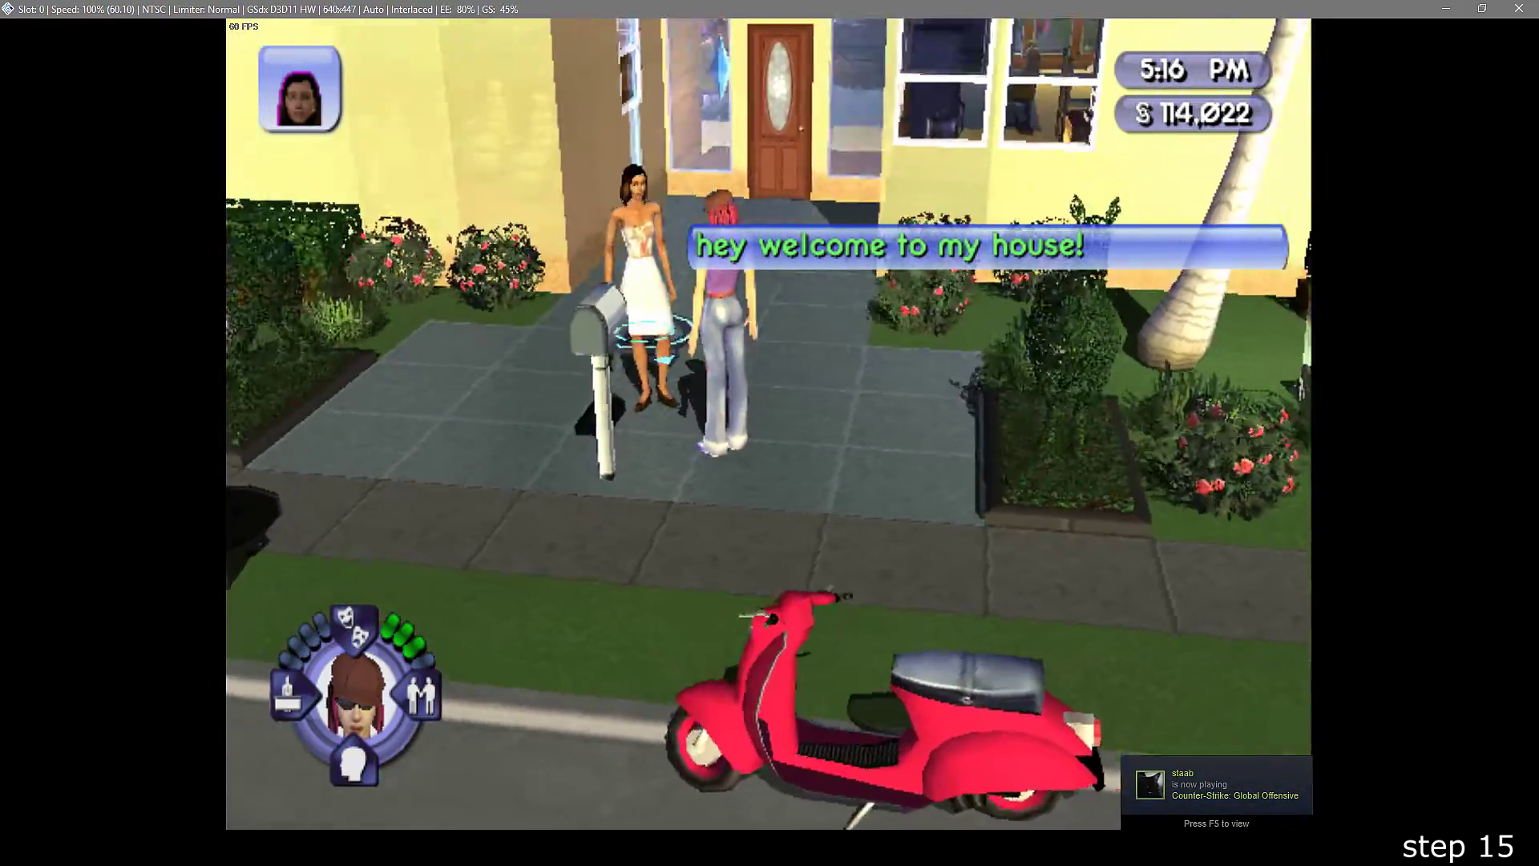